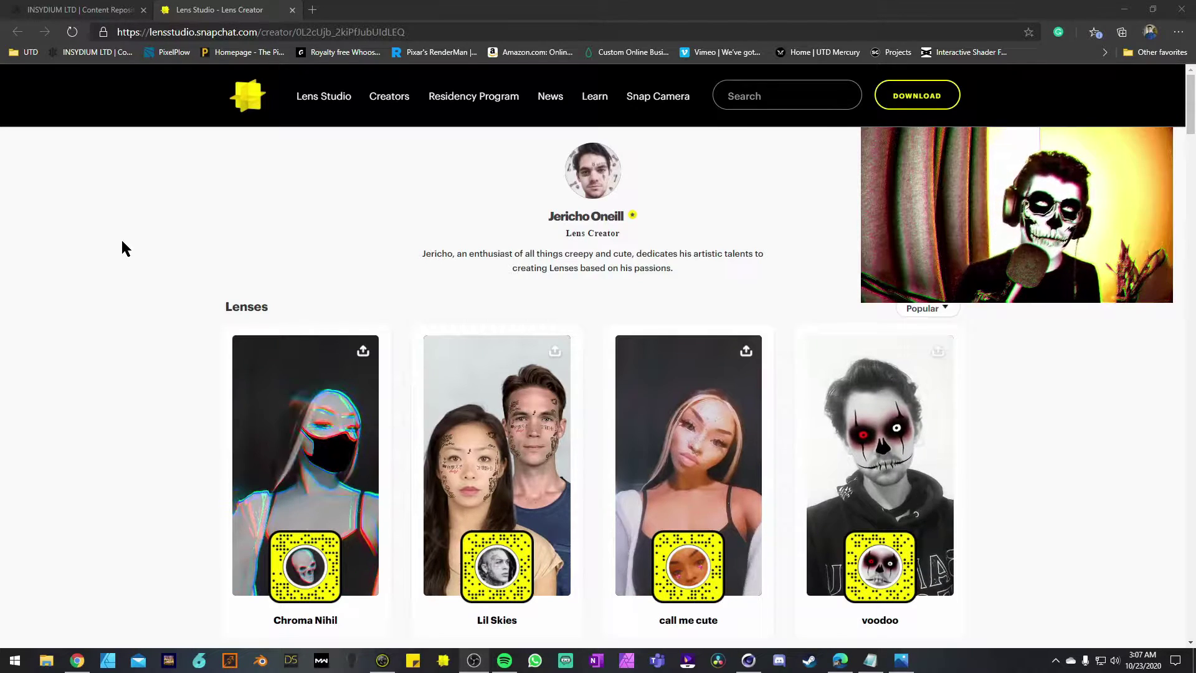
Look through the lenses published on the Lens Studio creator page
{"action": "scroll", "coordinate": [186, 312], "scroll_direction": "down", "scroll_amount": 4}
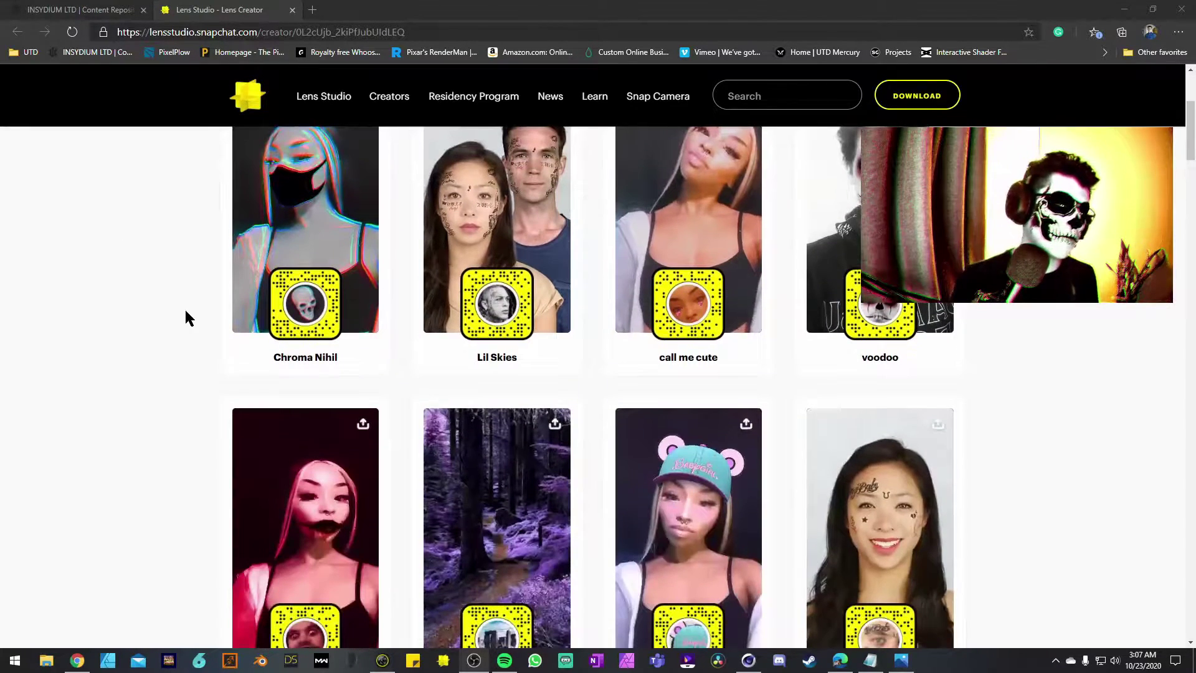
{"action": "scroll", "coordinate": [186, 312], "scroll_direction": "down", "scroll_amount": 1}
{"action": "scroll", "coordinate": [186, 312], "scroll_direction": "down", "scroll_amount": 5}
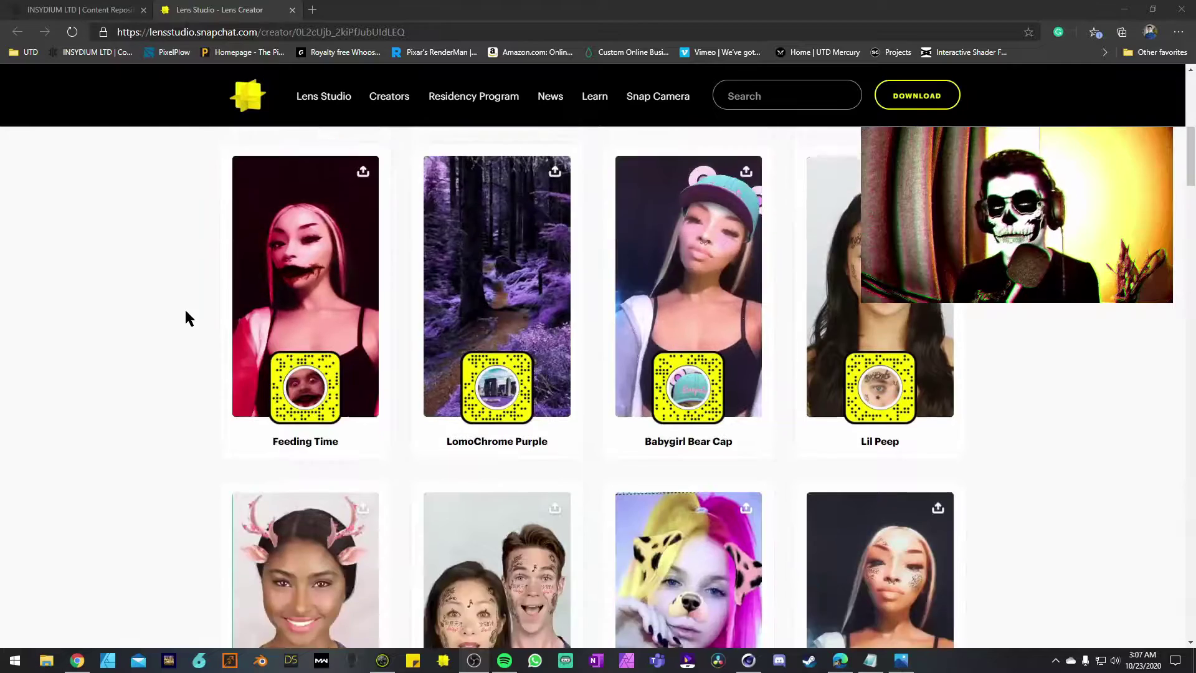
{"action": "scroll", "coordinate": [185, 310], "scroll_direction": "down", "scroll_amount": 1}
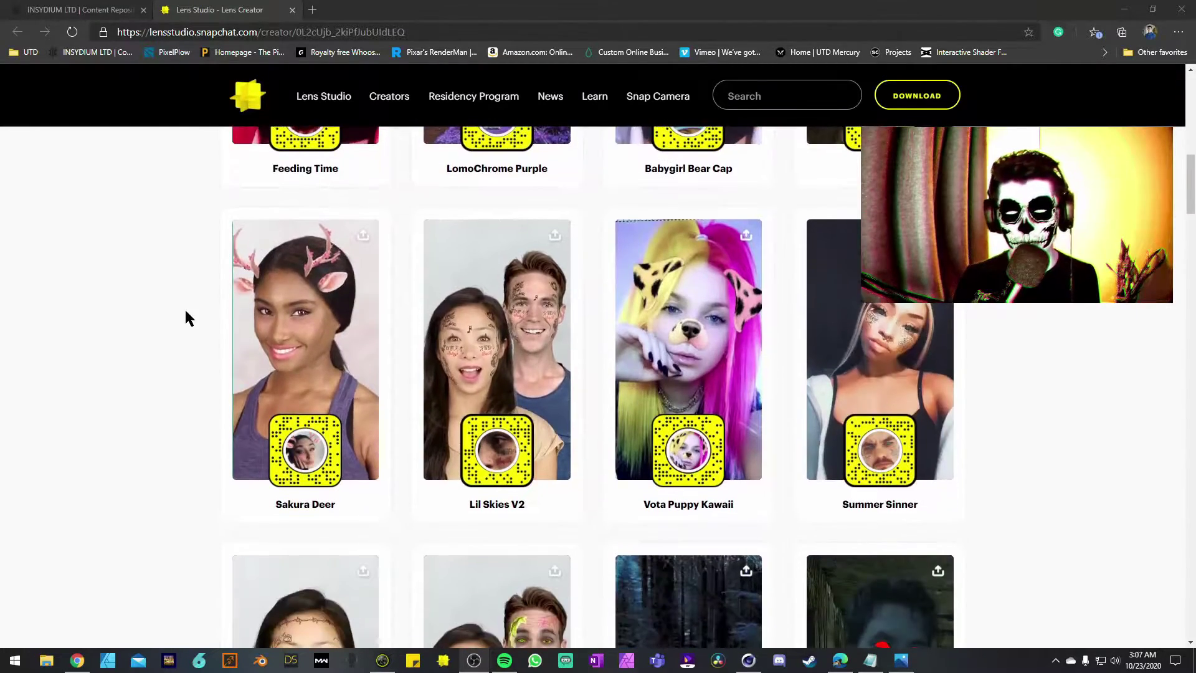
{"action": "scroll", "coordinate": [184, 309], "scroll_direction": "down", "scroll_amount": 9}
{"action": "scroll", "coordinate": [185, 317], "scroll_direction": "down", "scroll_amount": 4}
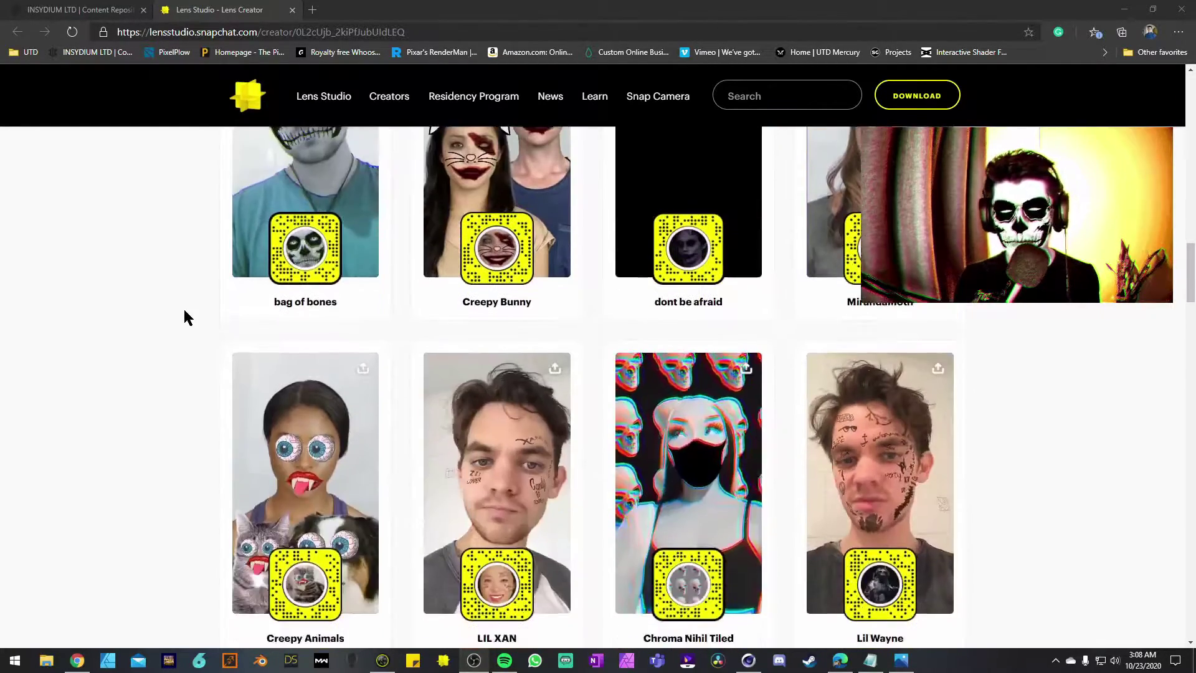
{"action": "scroll", "coordinate": [185, 317], "scroll_direction": "down", "scroll_amount": 1}
{"action": "scroll", "coordinate": [184, 315], "scroll_direction": "down", "scroll_amount": 8}
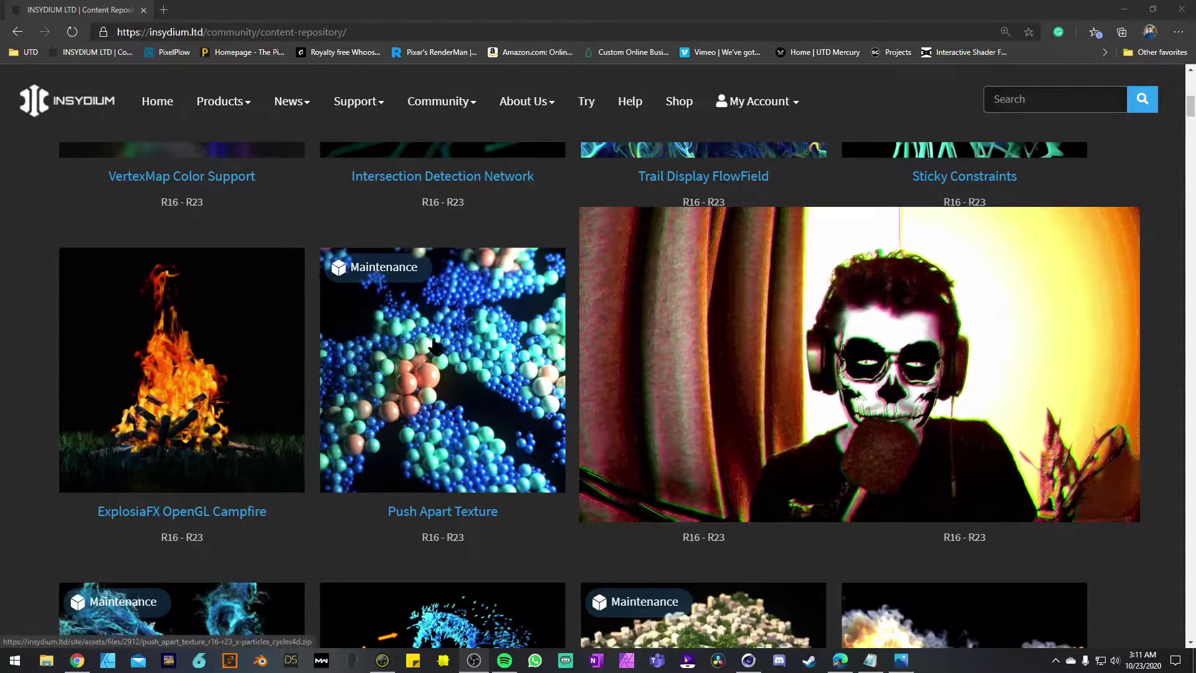
Browse the example scene files in the INSYDIUM content repository, from VertexMap Color Support down past Ocean Deformer
{"action": "scroll", "coordinate": [308, 302], "scroll_direction": "down", "scroll_amount": 5}
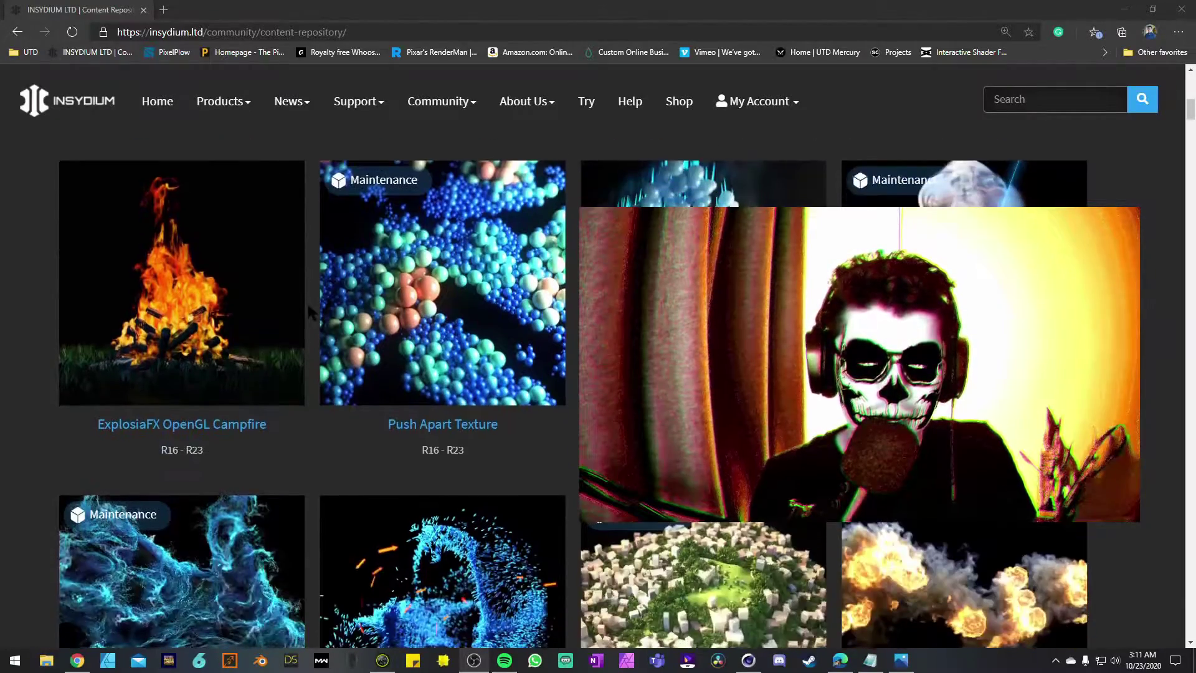
{"action": "scroll", "coordinate": [308, 302], "scroll_direction": "down", "scroll_amount": 8}
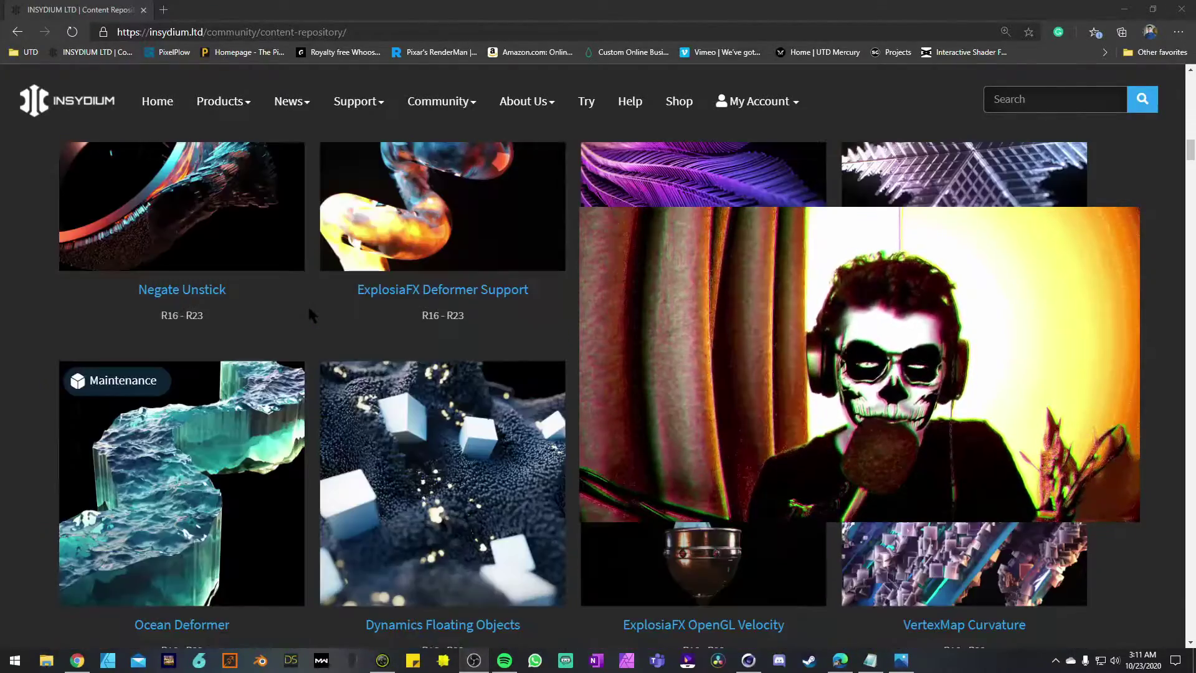
{"action": "scroll", "coordinate": [308, 304], "scroll_direction": "down", "scroll_amount": 5}
{"action": "scroll", "coordinate": [309, 314], "scroll_direction": "up", "scroll_amount": 13}
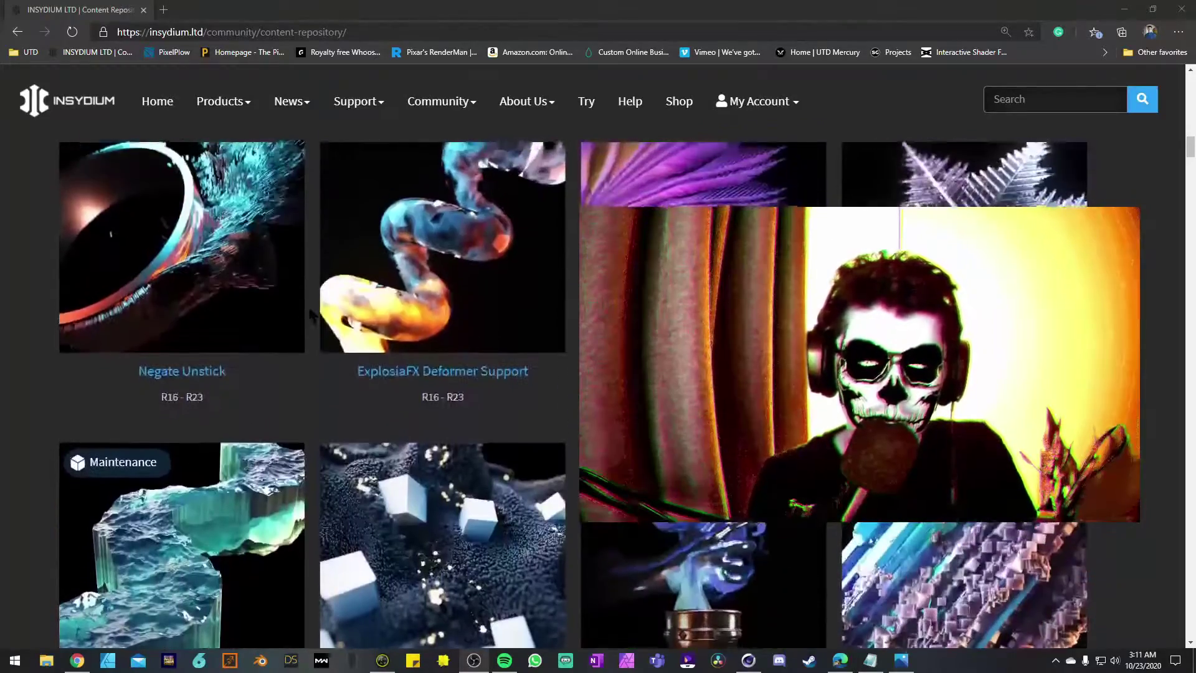
{"action": "scroll", "coordinate": [311, 317], "scroll_direction": "up", "scroll_amount": 15}
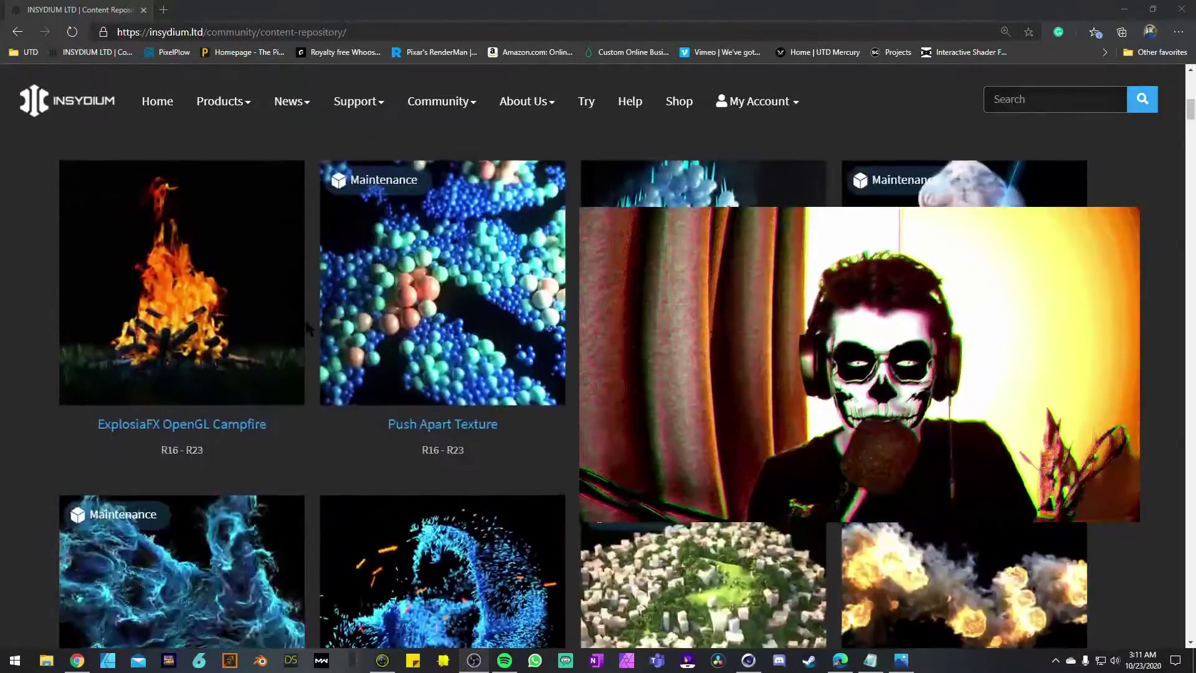
{"action": "scroll", "coordinate": [310, 356], "scroll_direction": "up", "scroll_amount": 3}
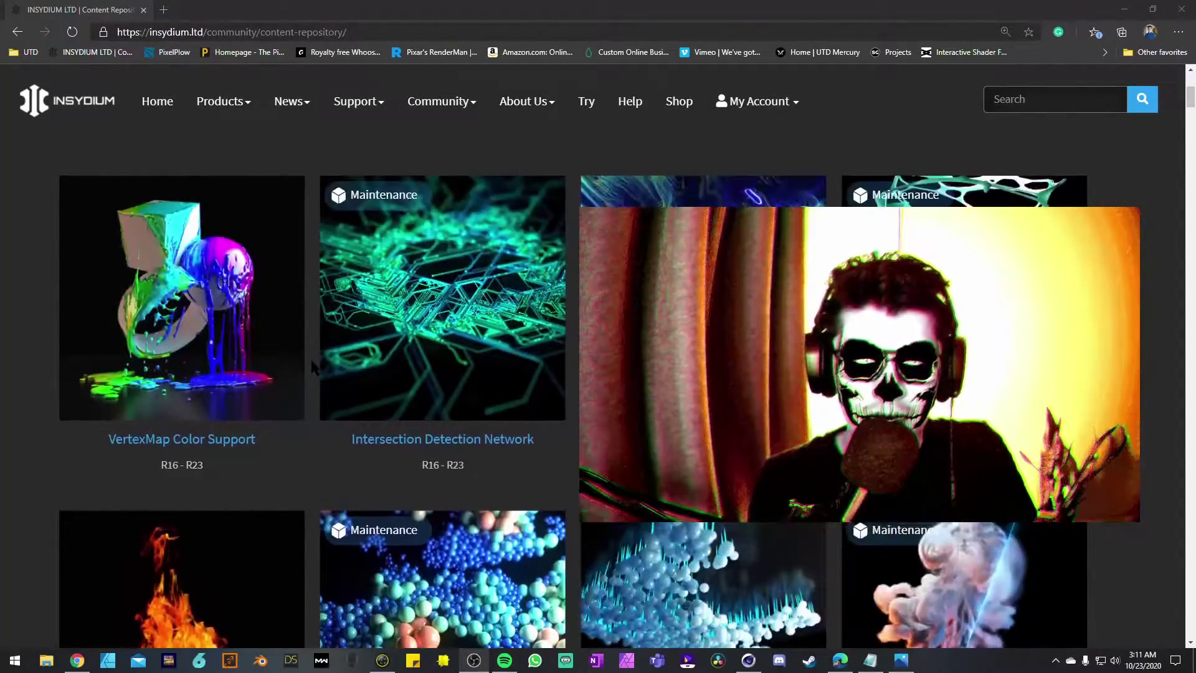
{"action": "scroll", "coordinate": [312, 366], "scroll_direction": "down", "scroll_amount": 8}
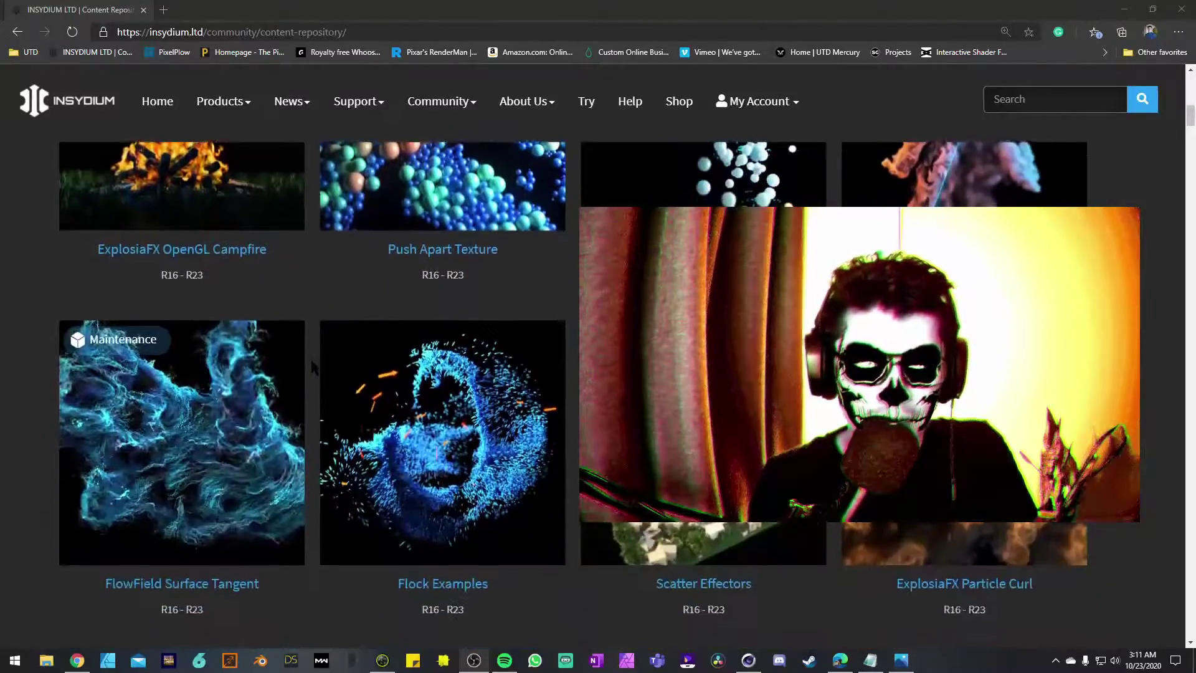
{"action": "scroll", "coordinate": [312, 366], "scroll_direction": "down", "scroll_amount": 7}
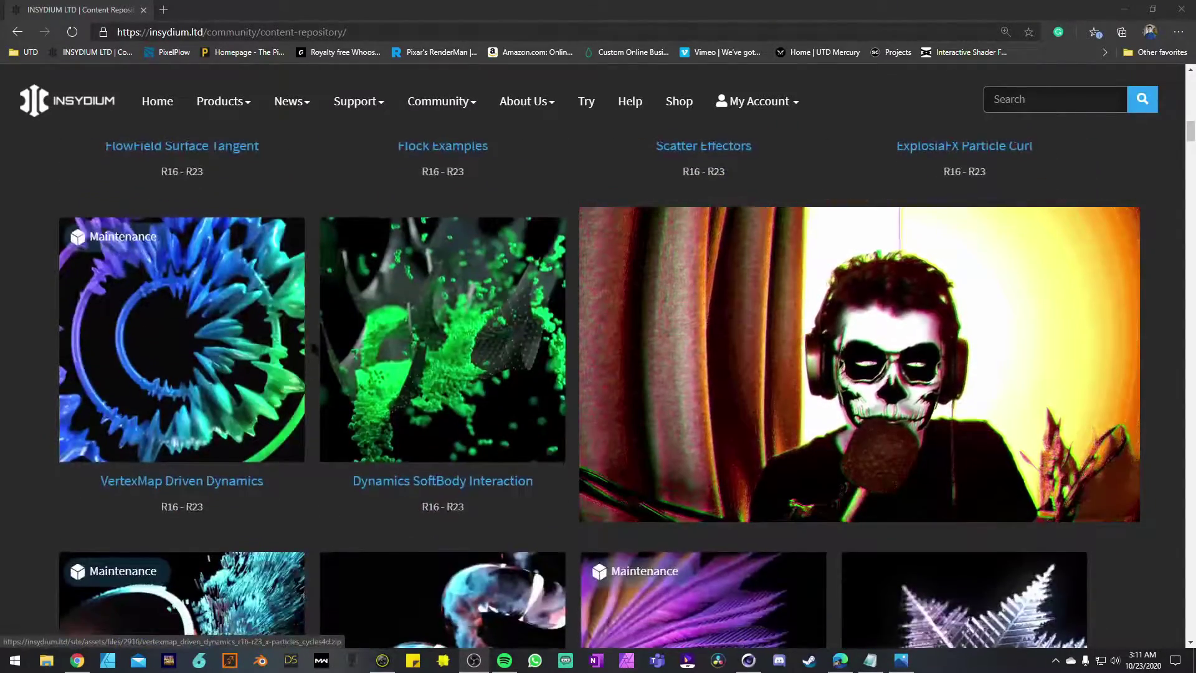
{"action": "scroll", "coordinate": [310, 341], "scroll_direction": "down", "scroll_amount": 5}
{"action": "scroll", "coordinate": [309, 412], "scroll_direction": "up", "scroll_amount": 11}
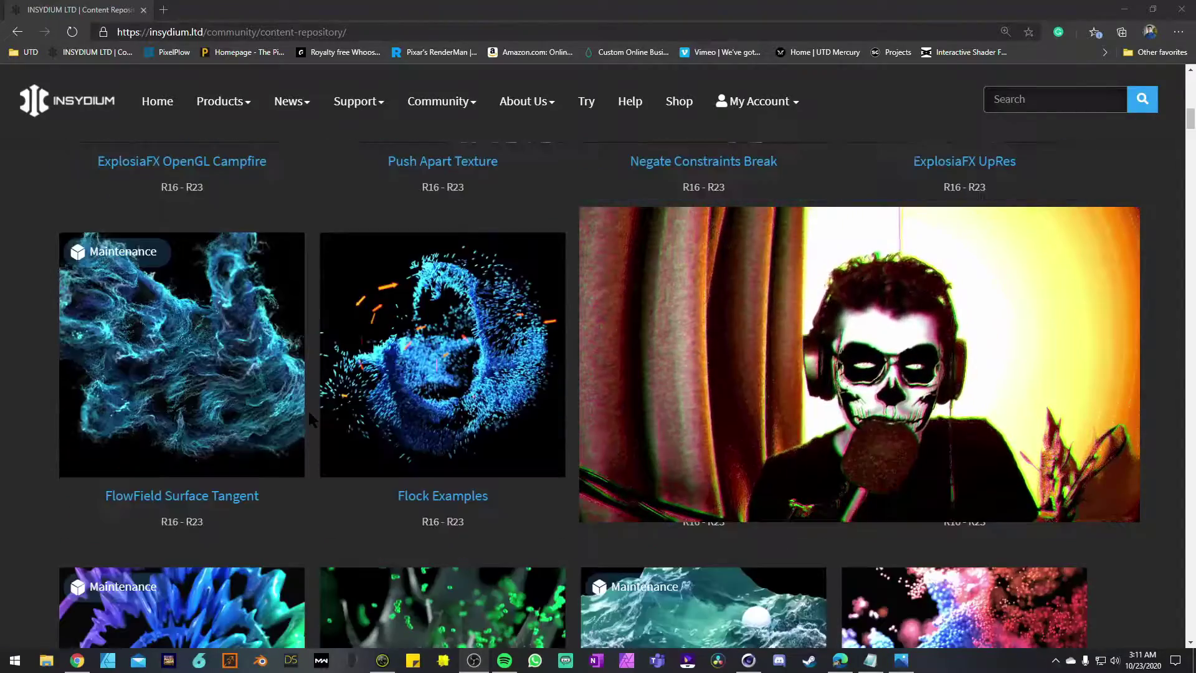
{"action": "scroll", "coordinate": [310, 418], "scroll_direction": "down", "scroll_amount": 4}
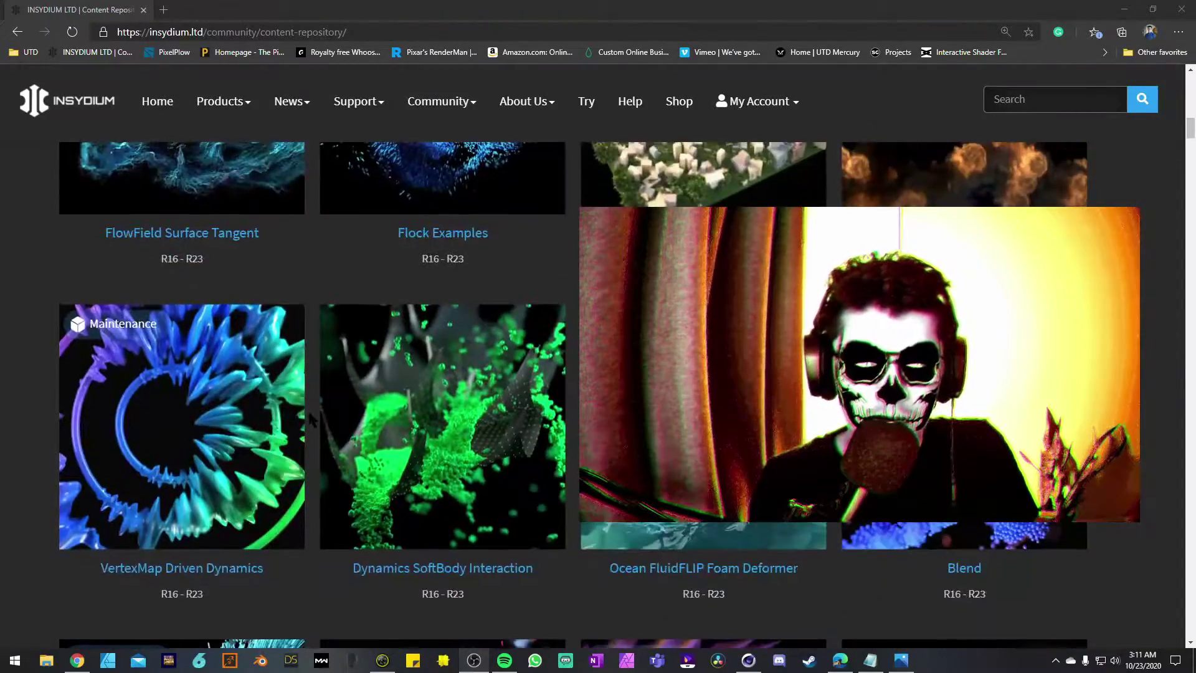
{"action": "scroll", "coordinate": [311, 418], "scroll_direction": "up", "scroll_amount": 2}
{"action": "scroll", "coordinate": [311, 418], "scroll_direction": "down", "scroll_amount": 5}
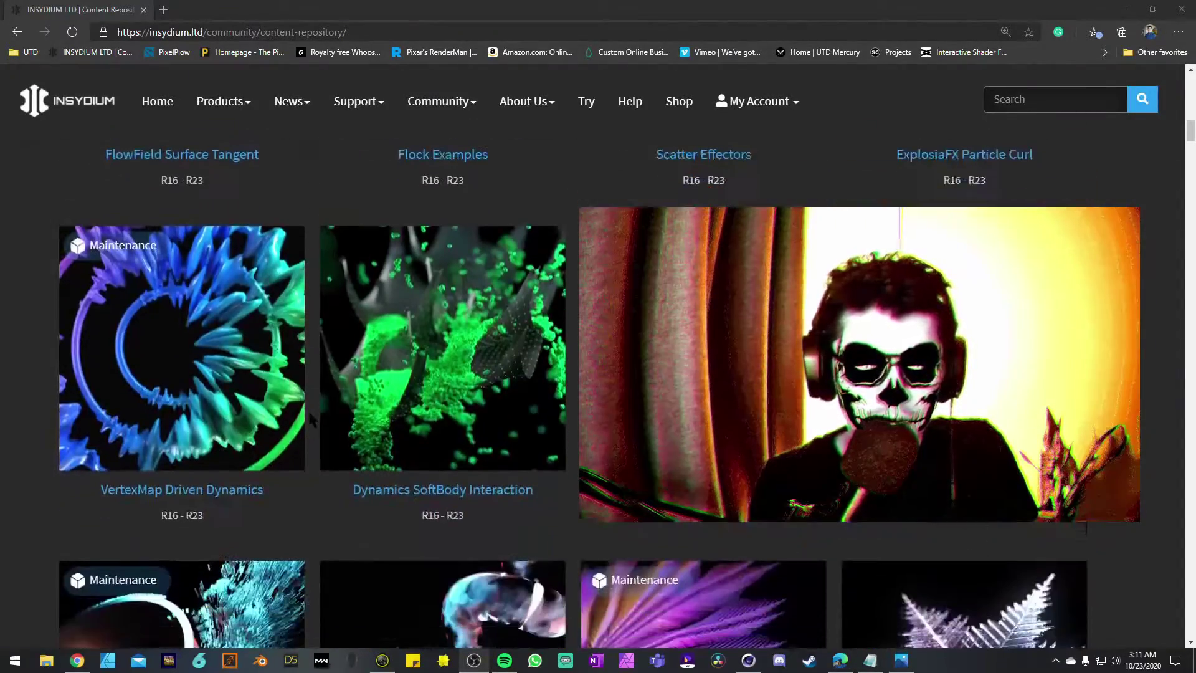
{"action": "scroll", "coordinate": [312, 421], "scroll_direction": "down", "scroll_amount": 2}
{"action": "scroll", "coordinate": [309, 412], "scroll_direction": "down", "scroll_amount": 6}
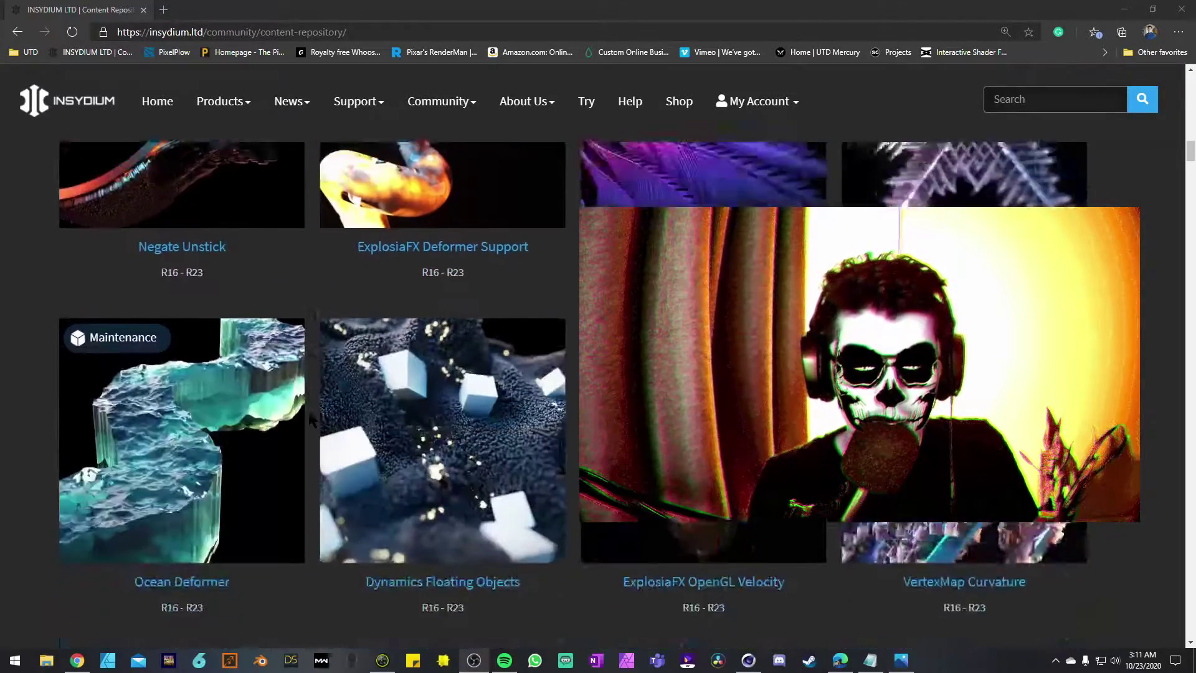
{"action": "scroll", "coordinate": [308, 409], "scroll_direction": "up", "scroll_amount": 5}
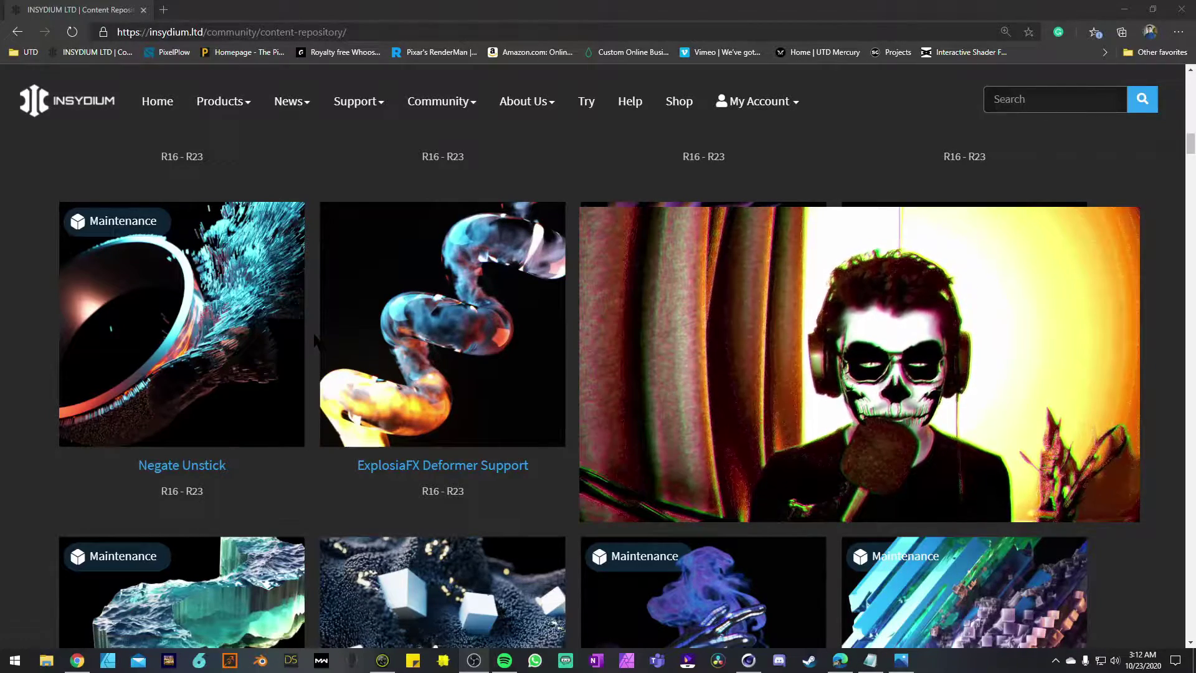
{"action": "scroll", "coordinate": [315, 342], "scroll_direction": "down", "scroll_amount": 3}
{"action": "scroll", "coordinate": [313, 334], "scroll_direction": "down", "scroll_amount": 2}
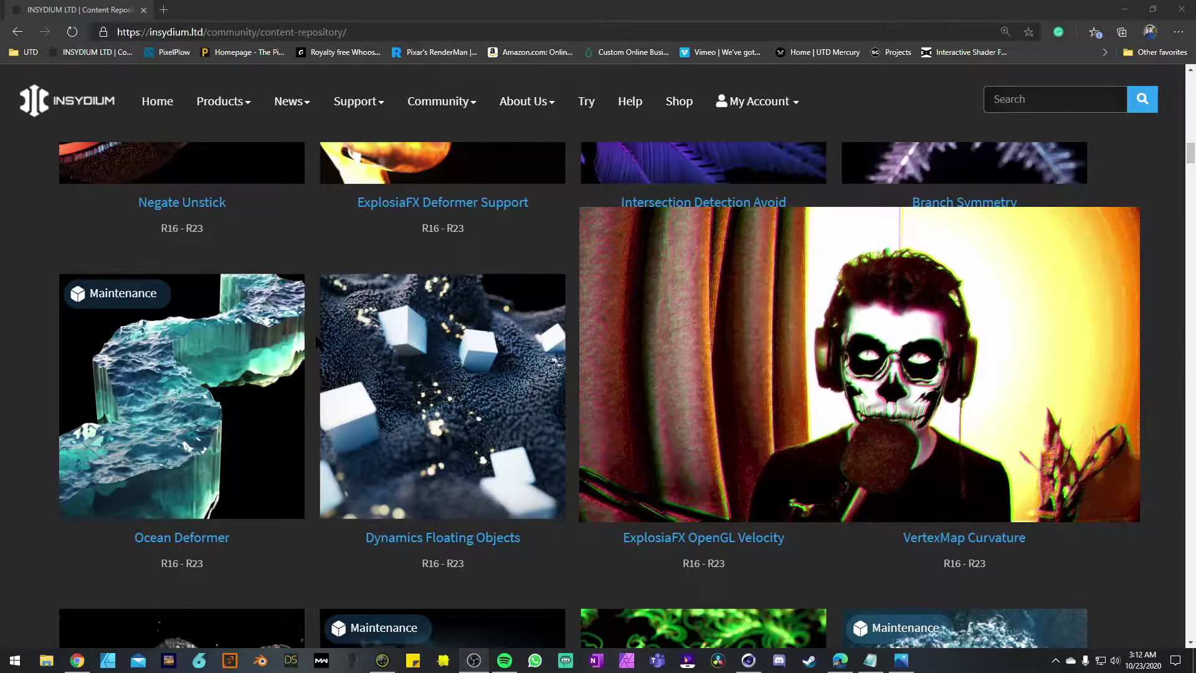
{"action": "scroll", "coordinate": [313, 312], "scroll_direction": "down", "scroll_amount": 5}
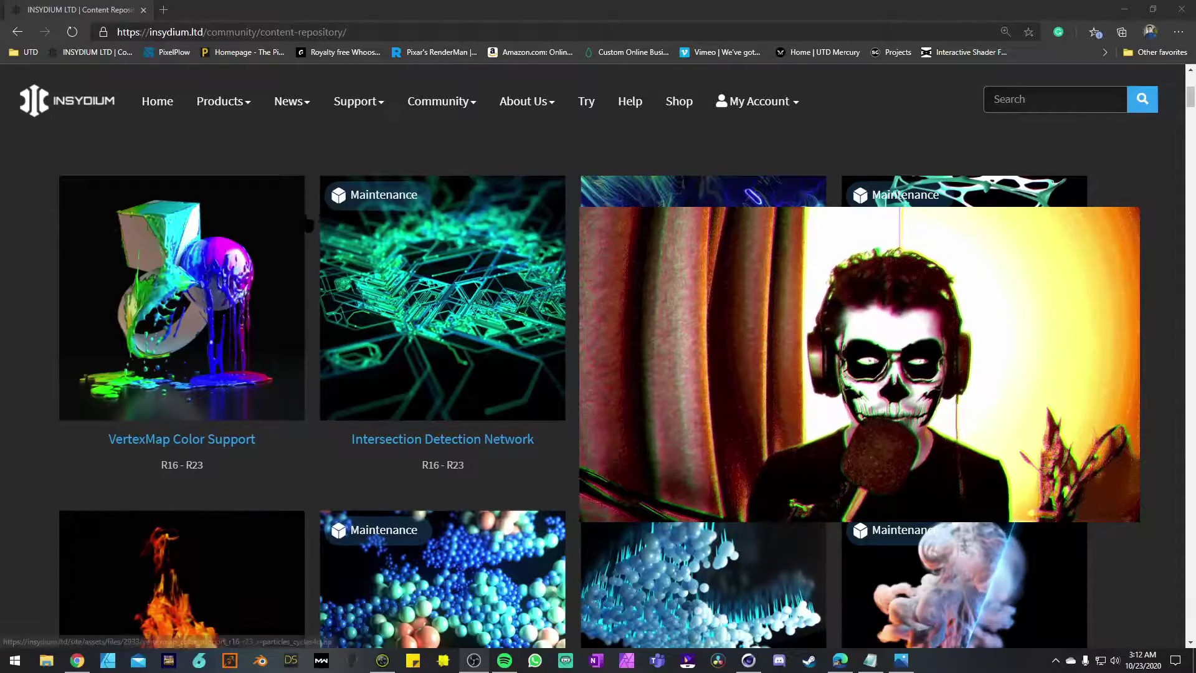
{"action": "scroll", "coordinate": [309, 217], "scroll_direction": "down", "scroll_amount": 2}
{"action": "scroll", "coordinate": [310, 217], "scroll_direction": "down", "scroll_amount": 2}
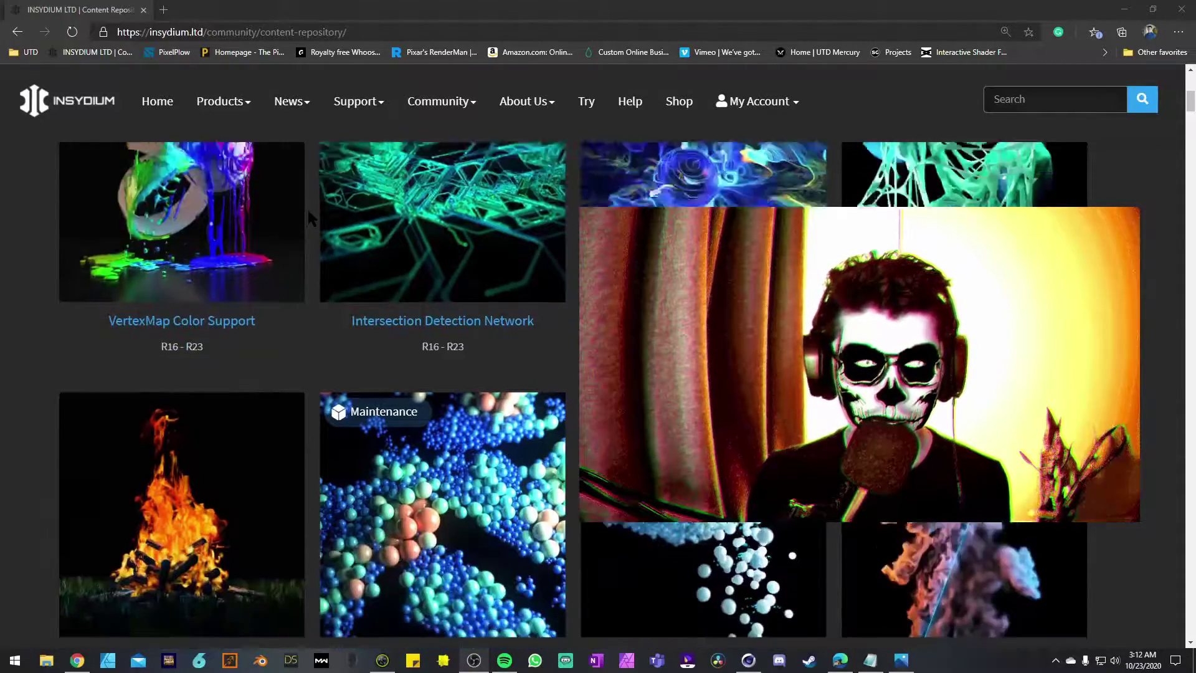
{"action": "scroll", "coordinate": [308, 207], "scroll_direction": "down", "scroll_amount": 6}
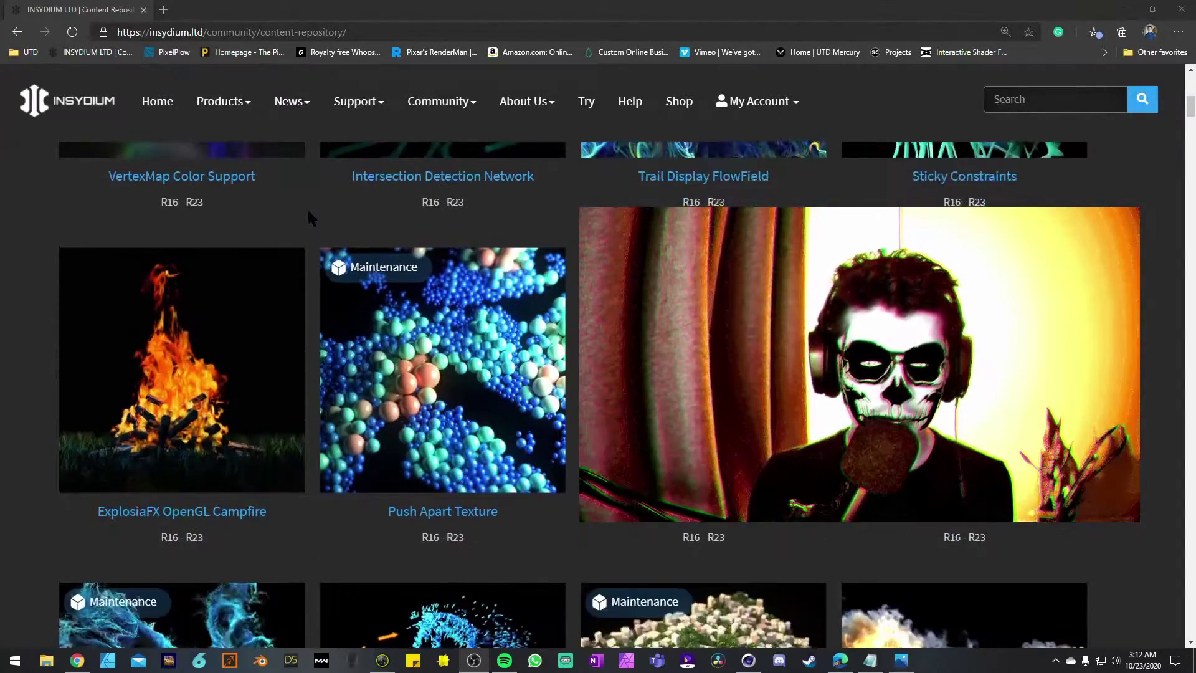
{"action": "scroll", "coordinate": [308, 210], "scroll_direction": "down", "scroll_amount": 5}
{"action": "scroll", "coordinate": [308, 210], "scroll_direction": "up", "scroll_amount": 1}
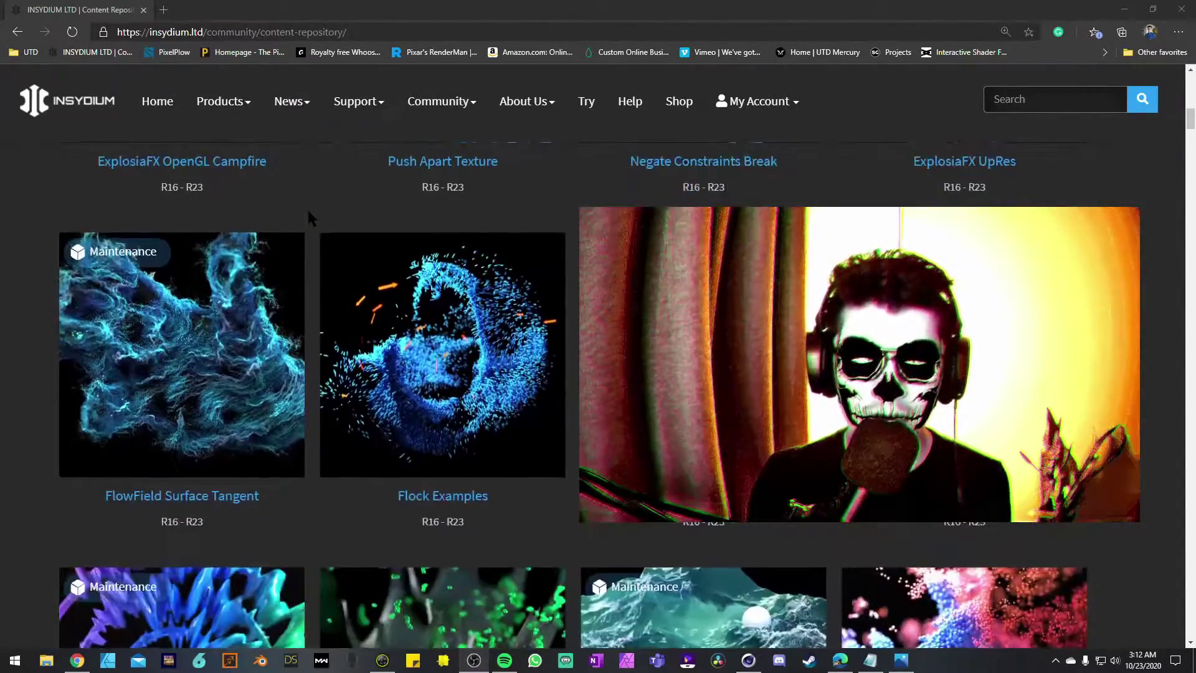
{"action": "scroll", "coordinate": [308, 210], "scroll_direction": "down", "scroll_amount": 6}
{"action": "scroll", "coordinate": [309, 215], "scroll_direction": "down", "scroll_amount": 6}
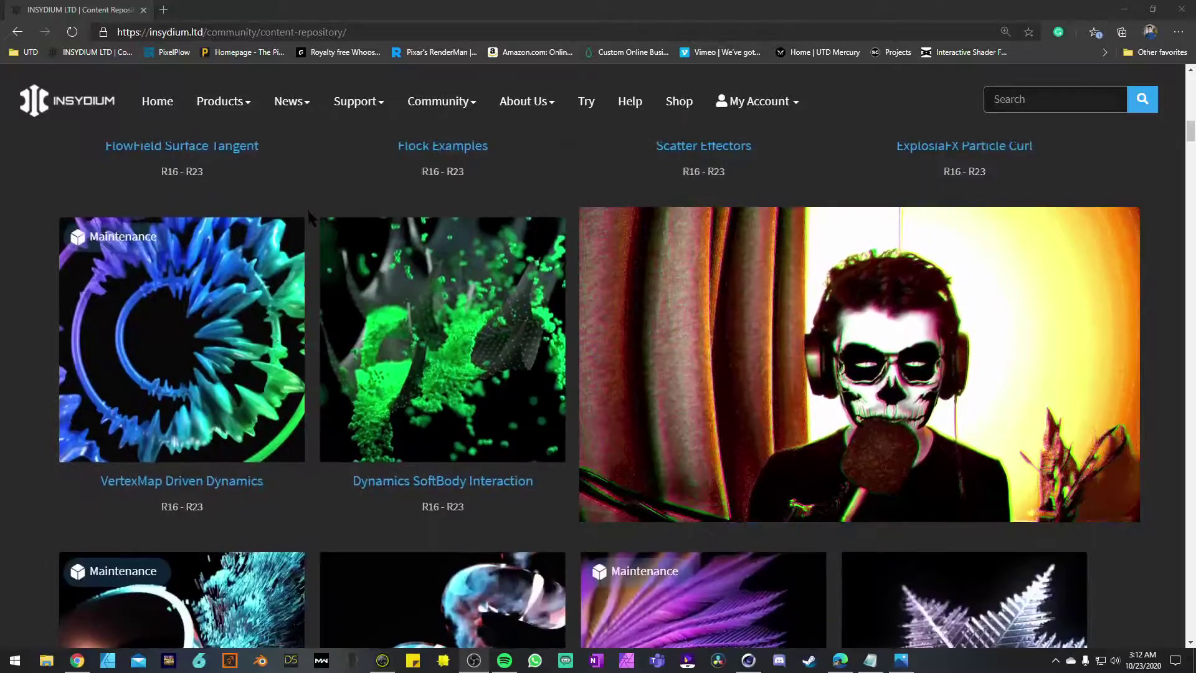
{"action": "scroll", "coordinate": [310, 218], "scroll_direction": "down", "scroll_amount": 4}
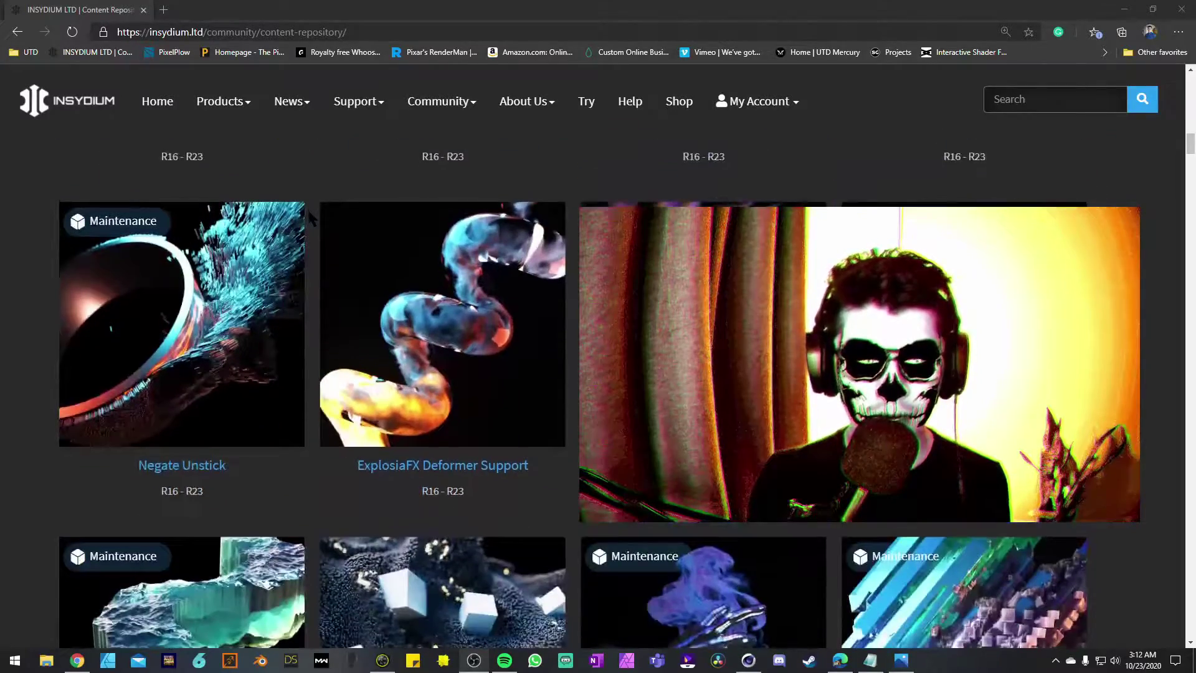
{"action": "scroll", "coordinate": [309, 218], "scroll_direction": "down", "scroll_amount": 10}
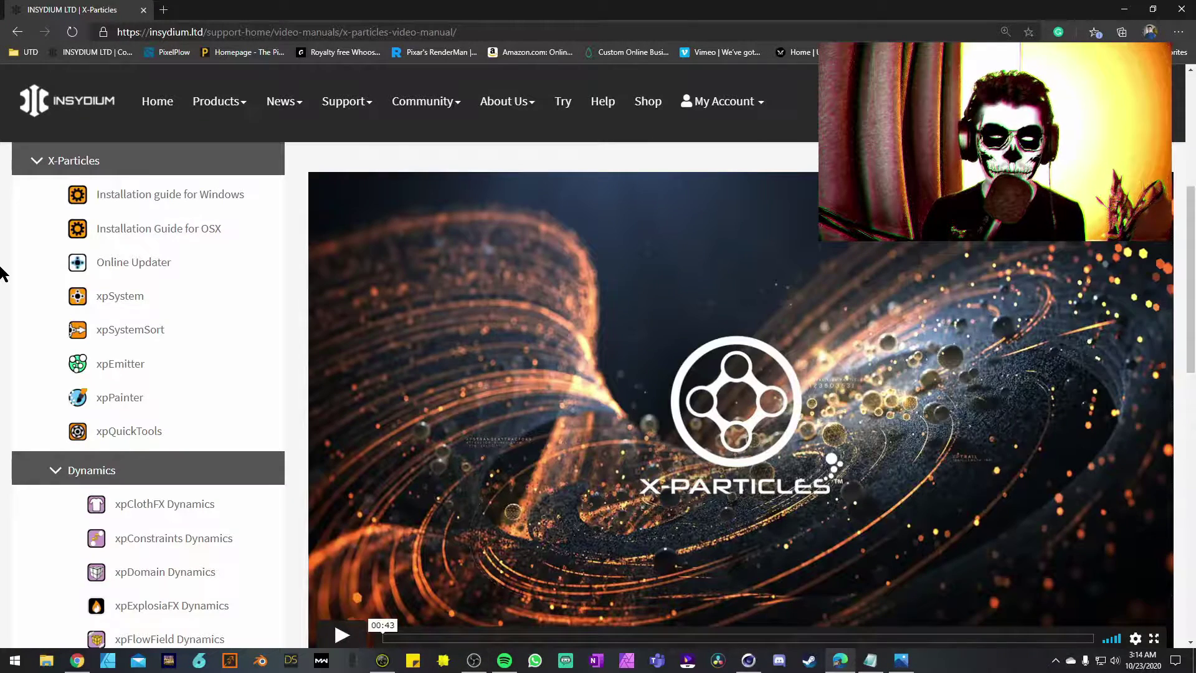
Open the xpFoam page from the Dynamics section of the X-Particles video manual
{"action": "scroll", "coordinate": [1, 273], "scroll_direction": "down", "scroll_amount": 1}
{"action": "scroll", "coordinate": [2, 271], "scroll_direction": "down", "scroll_amount": 1}
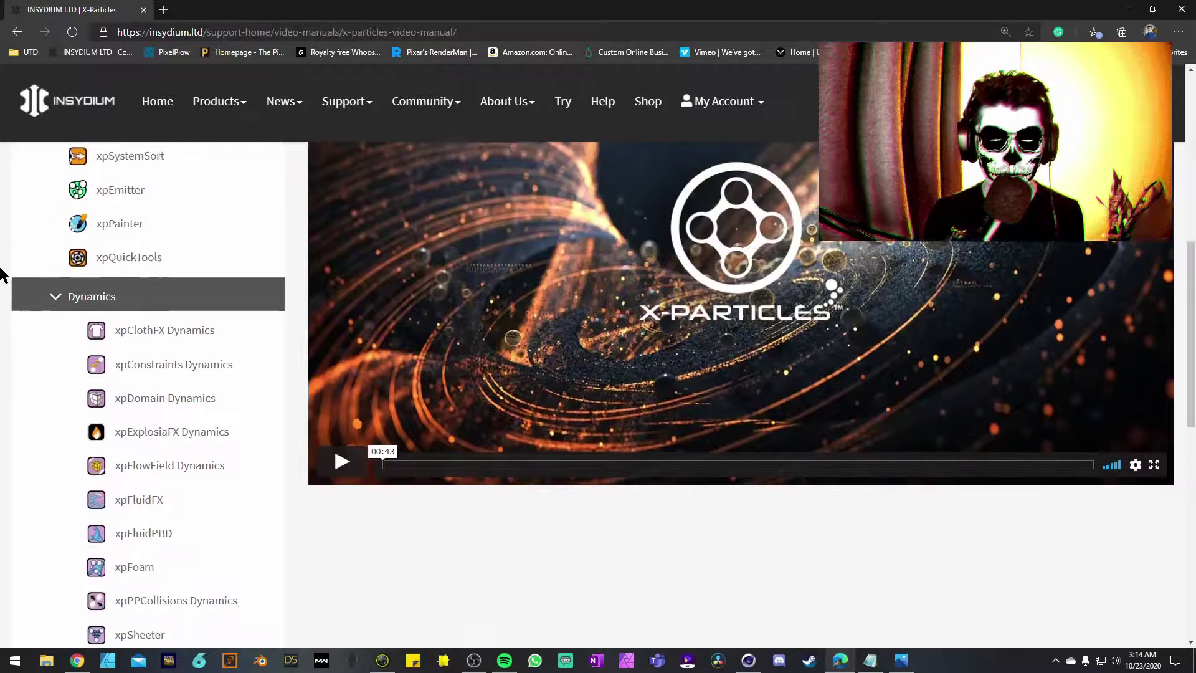
{"action": "scroll", "coordinate": [7, 373], "scroll_direction": "down", "scroll_amount": 2}
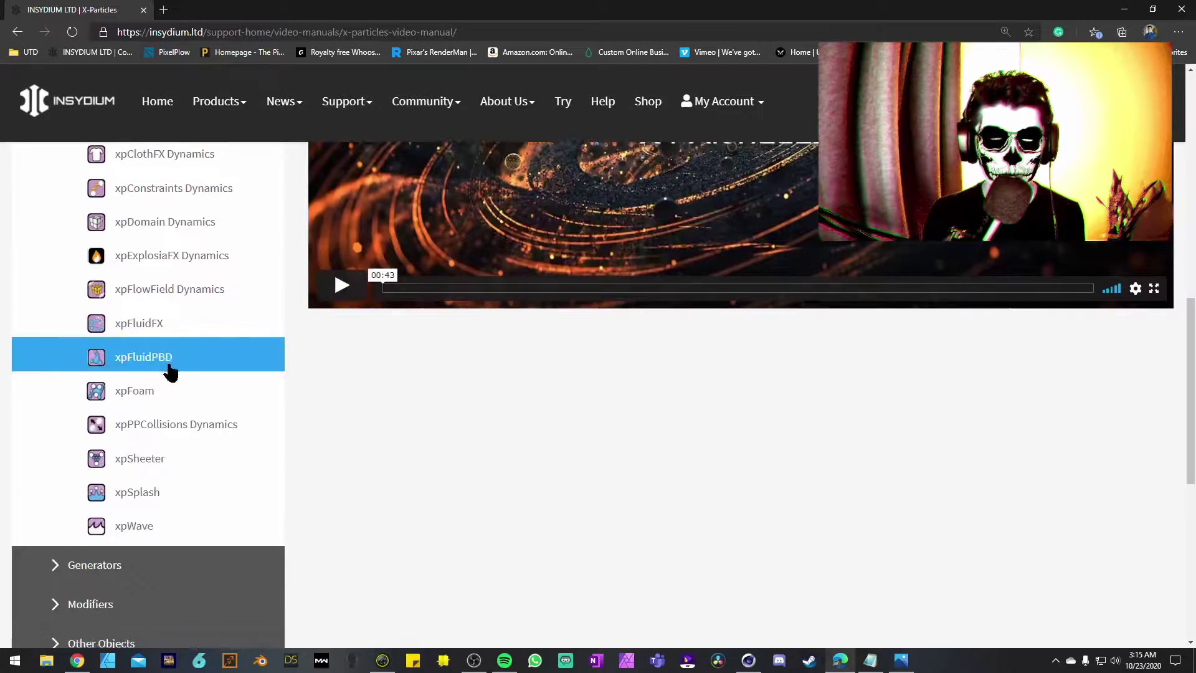
{"action": "left_click", "coordinate": [170, 397]}
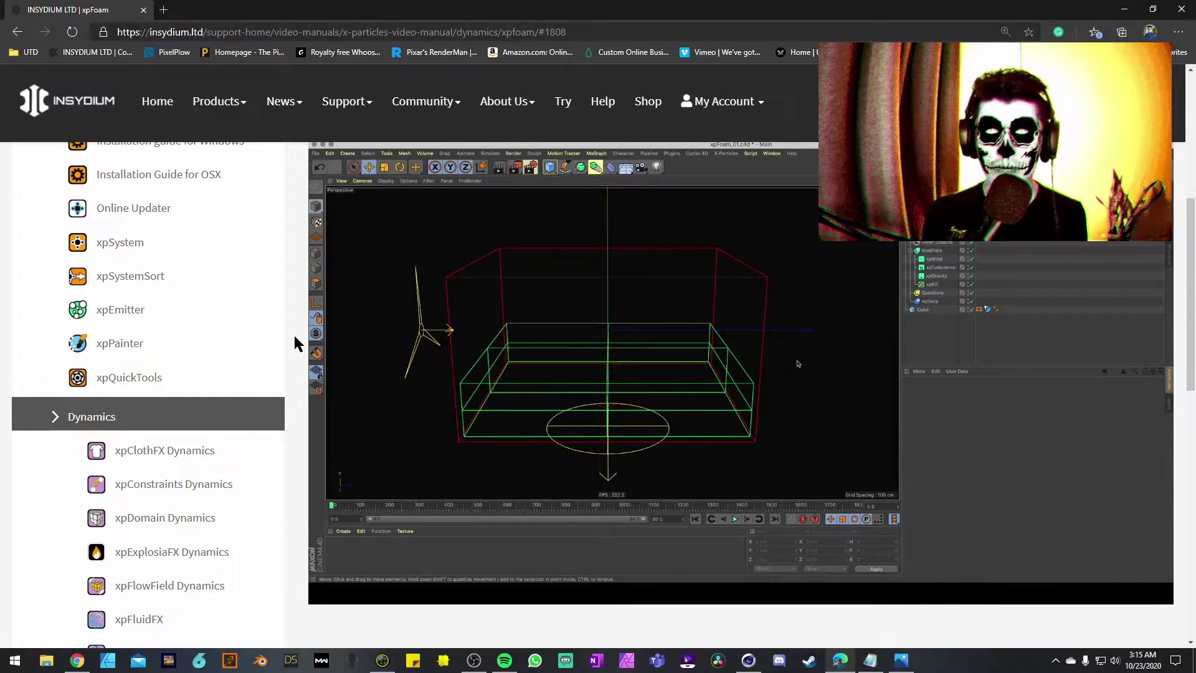
Return to the content repository and look over the example scenes around ExplosiaFX OpenGL Campfire and Push Apart Texture
{"action": "key", "text": "alt+Left"}
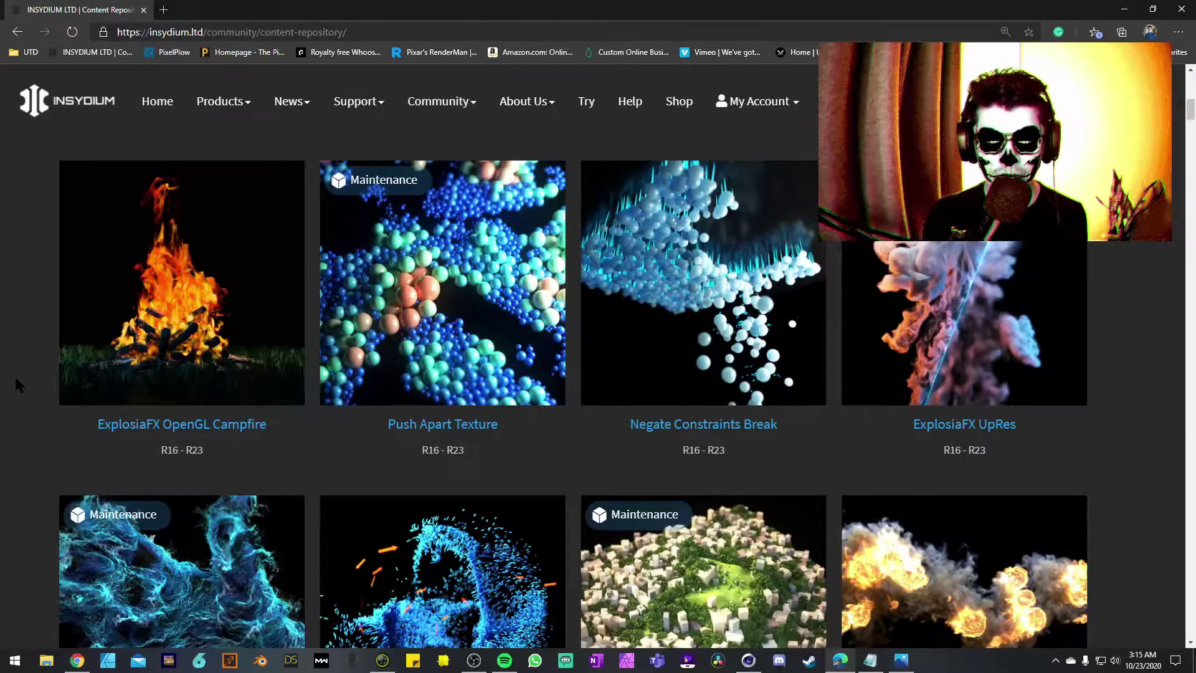
{"action": "scroll", "coordinate": [13, 375], "scroll_direction": "down", "scroll_amount": 3}
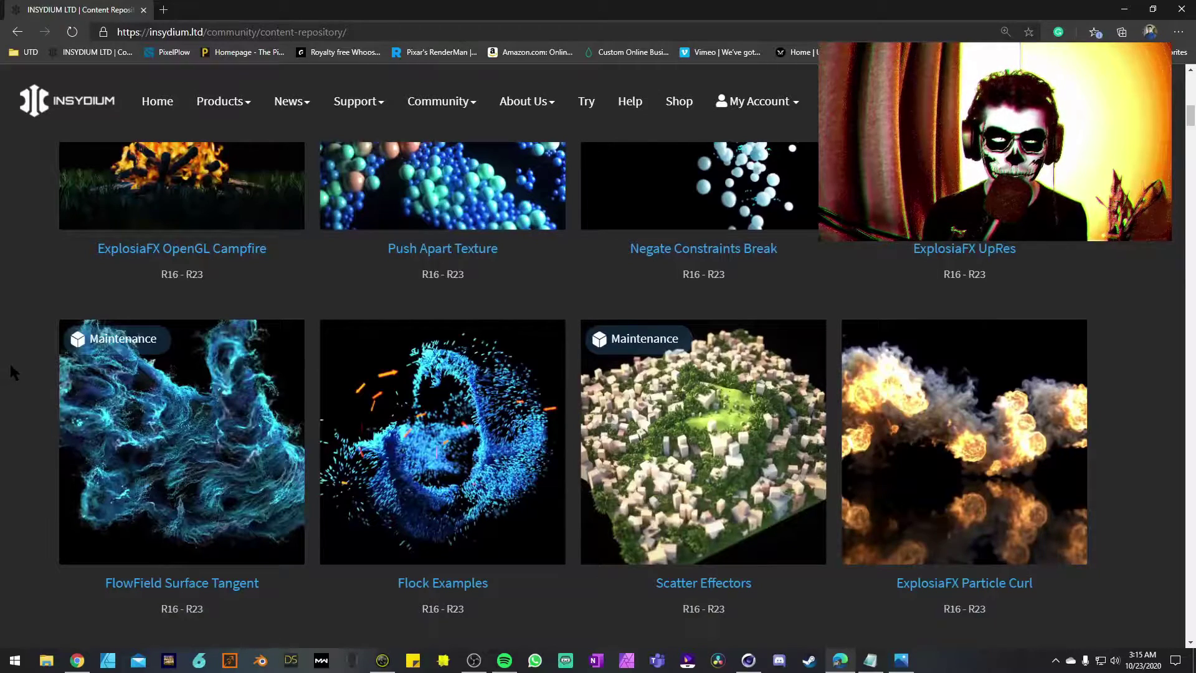
{"action": "scroll", "coordinate": [11, 364], "scroll_direction": "up", "scroll_amount": 3}
{"action": "scroll", "coordinate": [18, 369], "scroll_direction": "up", "scroll_amount": 2}
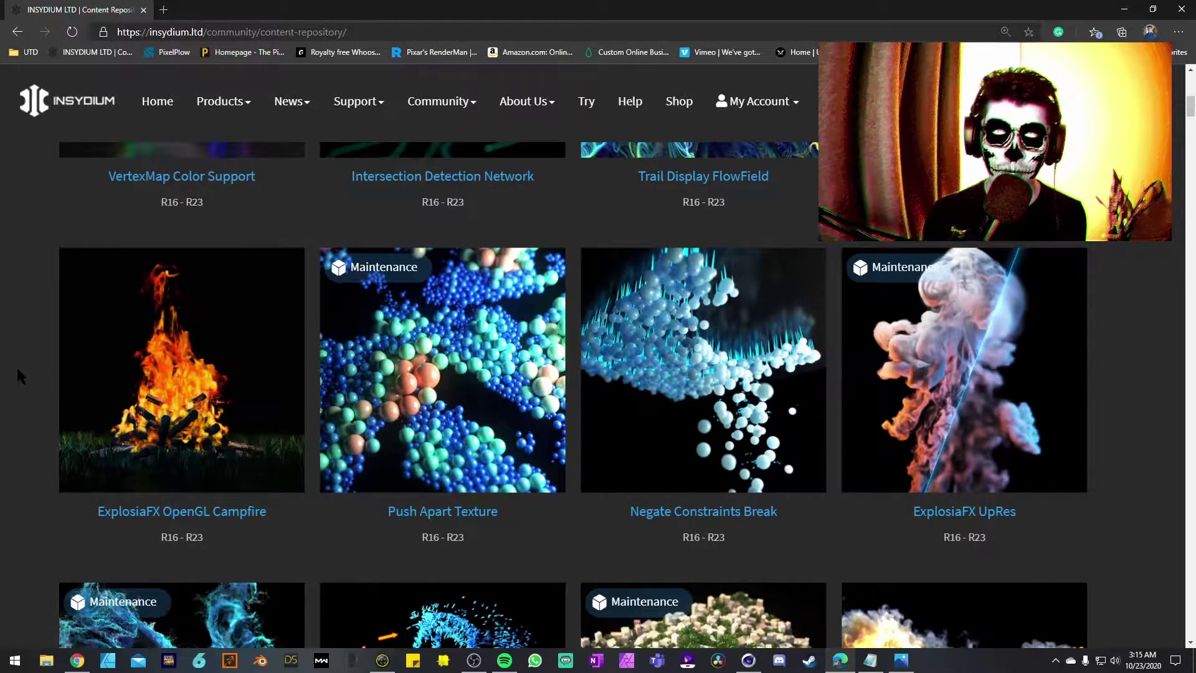
{"action": "scroll", "coordinate": [19, 363], "scroll_direction": "up", "scroll_amount": 3}
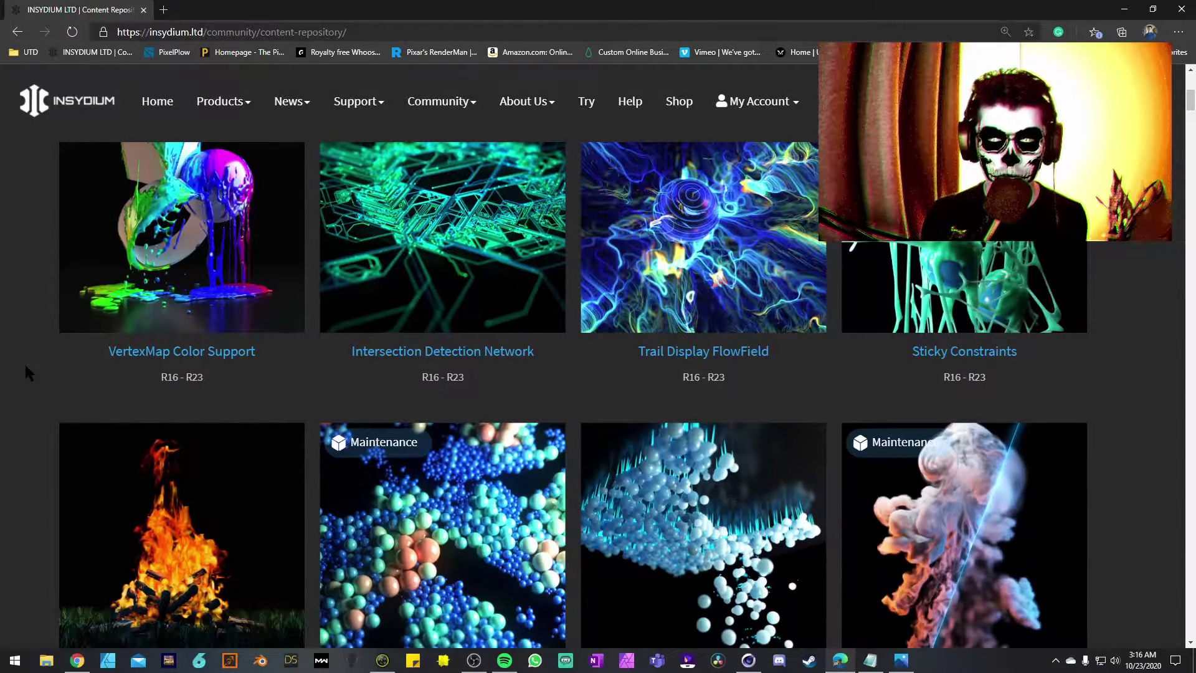
{"action": "scroll", "coordinate": [25, 372], "scroll_direction": "down", "scroll_amount": 6}
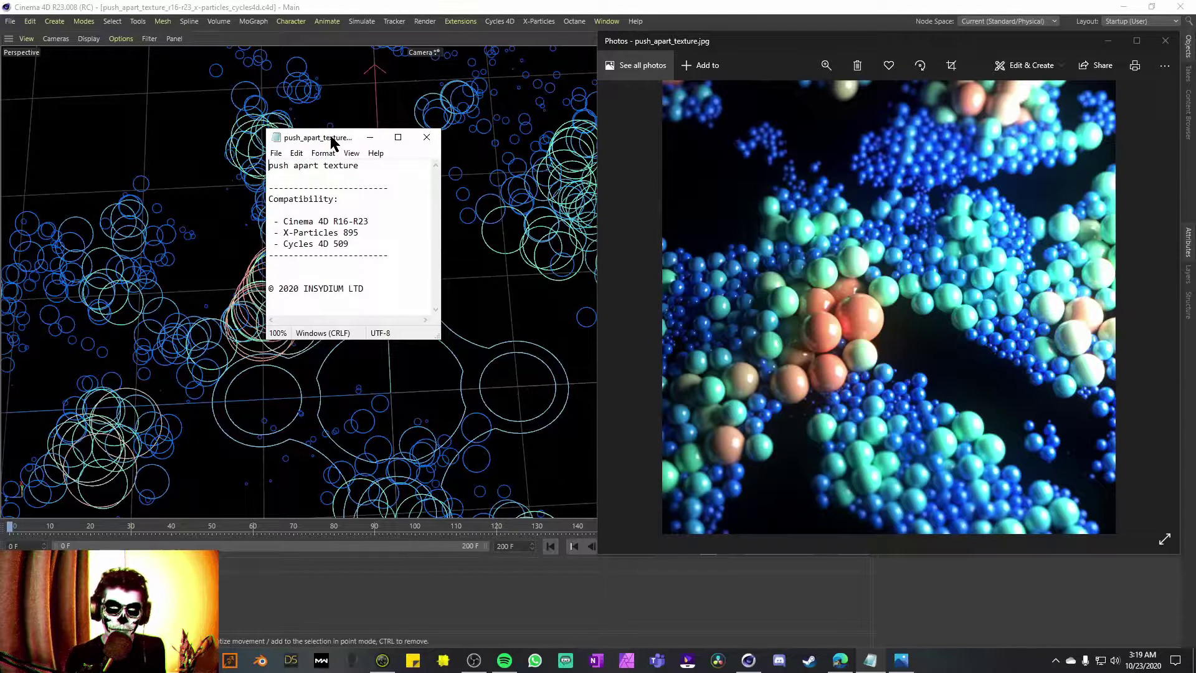
Reposition the push apart texture notes window over the Cinema 4D viewport and widen it slightly
{"action": "left_click_drag", "start_coordinate": [331, 140], "coordinate": [301, 126]}
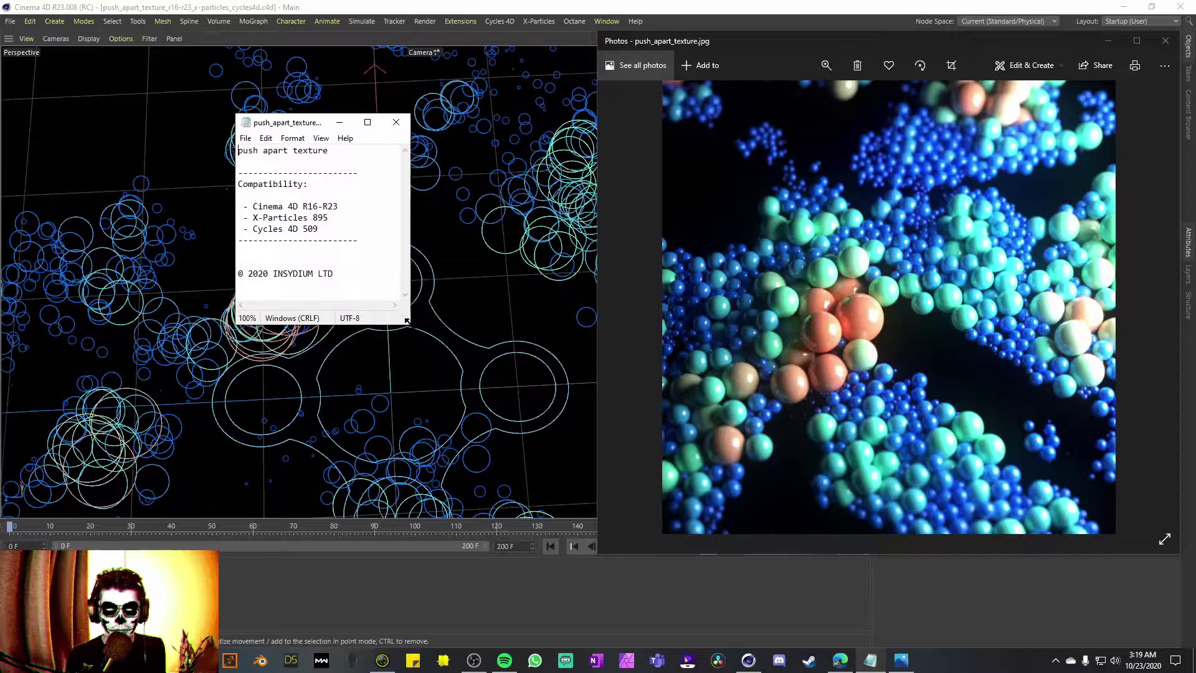
{"action": "left_click_drag", "start_coordinate": [407, 321], "coordinate": [421, 325]}
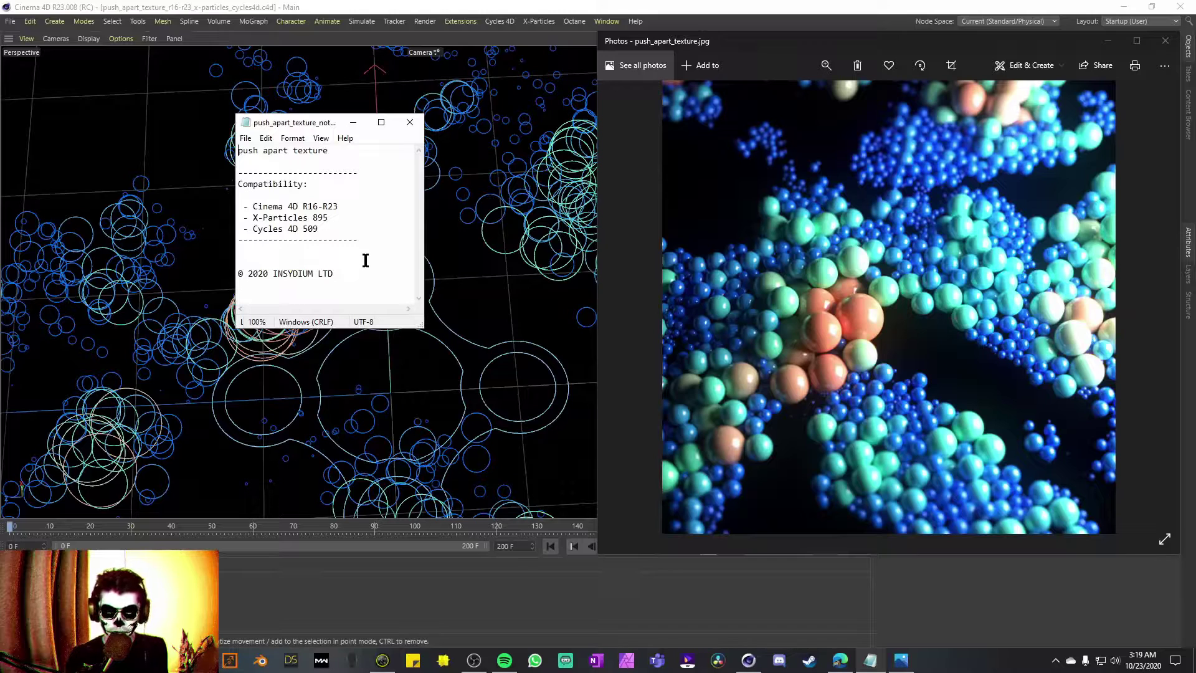
Play the push apart simulation and stop it around frame 151
{"action": "left_click_drag", "start_coordinate": [810, 41], "coordinate": [766, 62]}
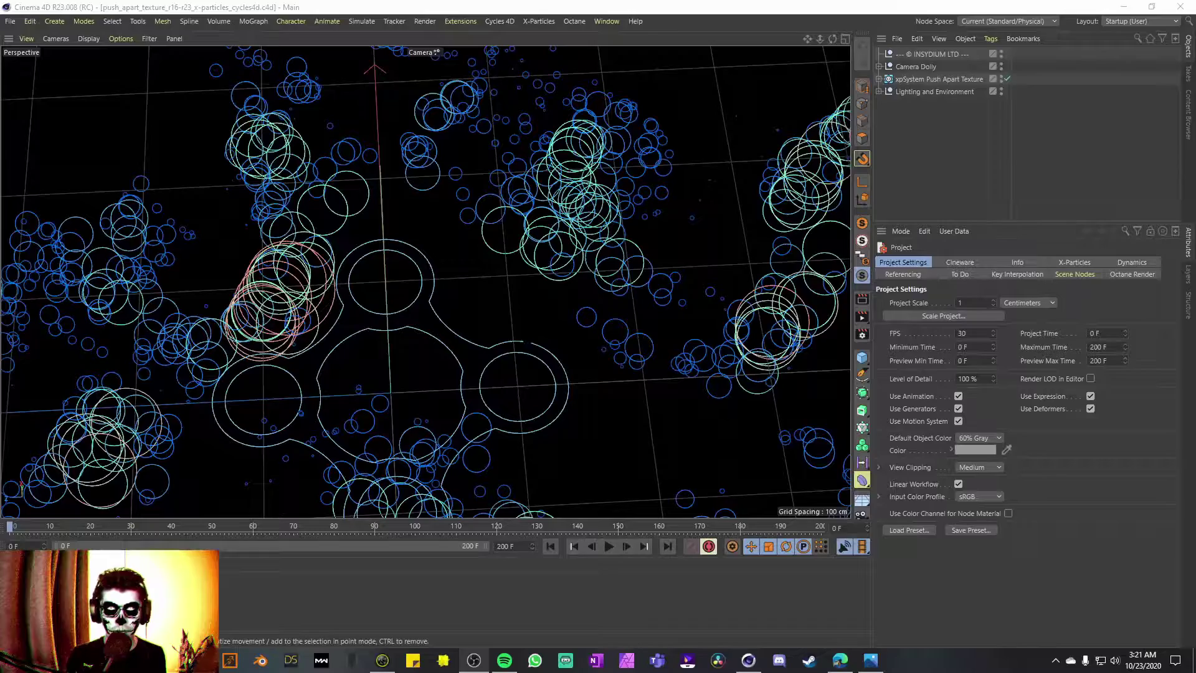
{"action": "left_click", "coordinate": [609, 547]}
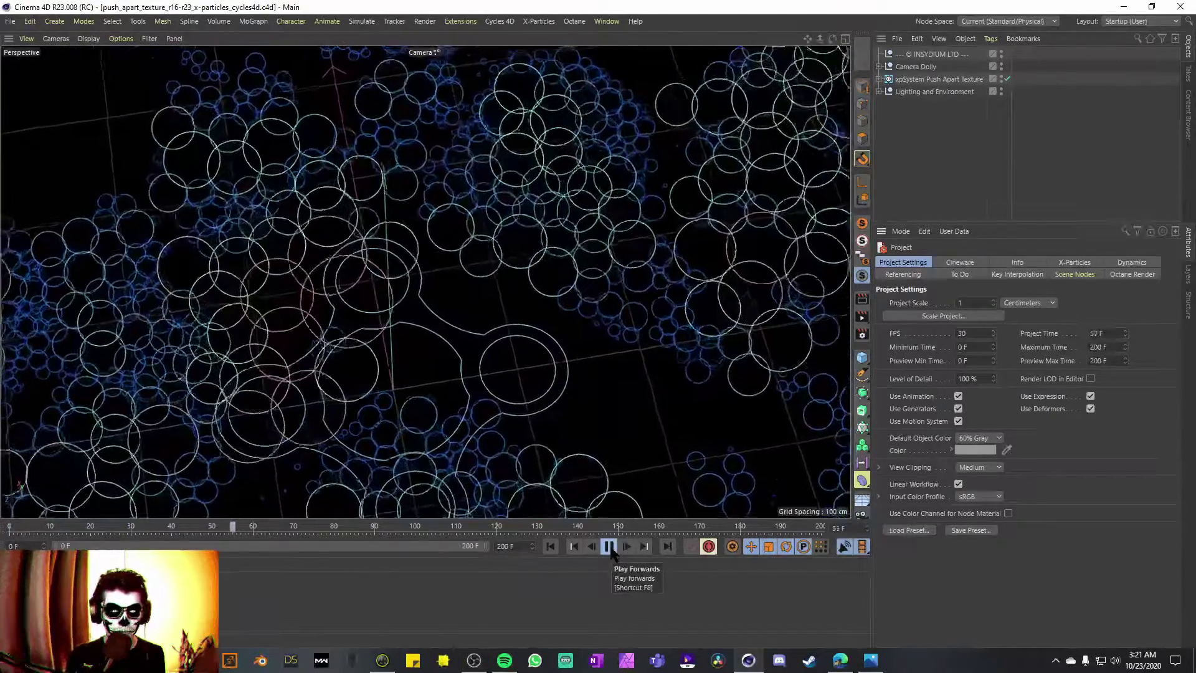
{"action": "scroll", "coordinate": [863, 373], "scroll_direction": "down", "scroll_amount": 5}
{"action": "key", "text": "F8"}
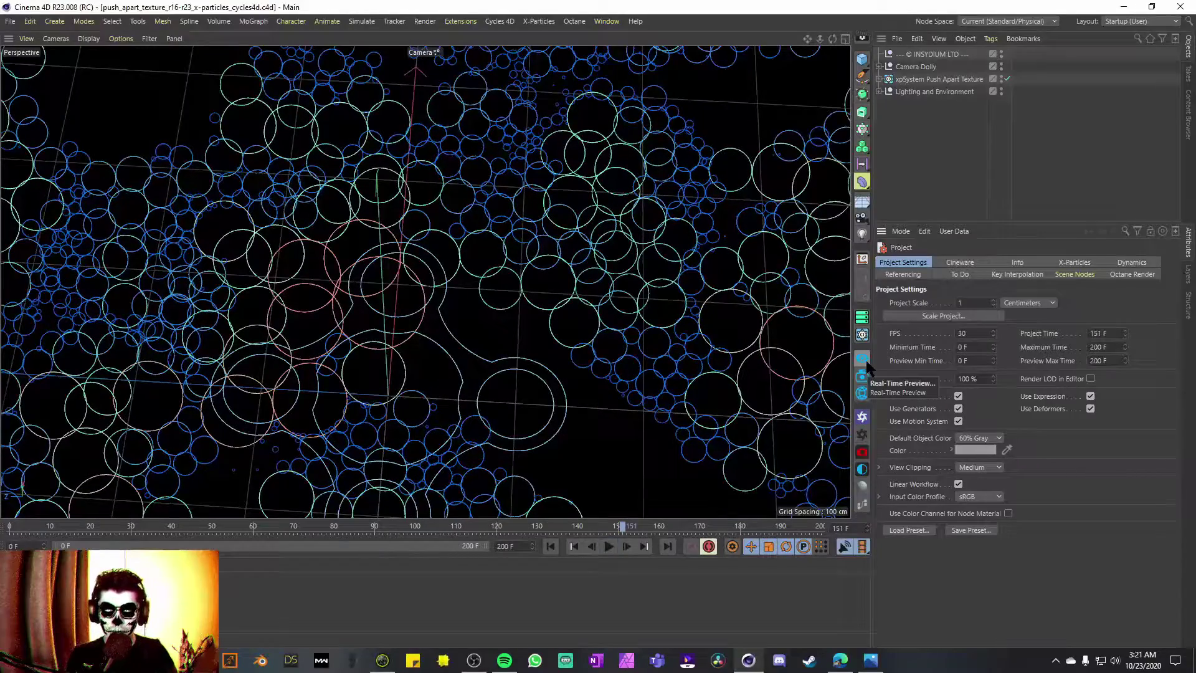
Render the current frame in the Cycles 4D Real-Time Preview and compare it with the push_apart_texture.jpg reference image
{"action": "left_click", "coordinate": [863, 360]}
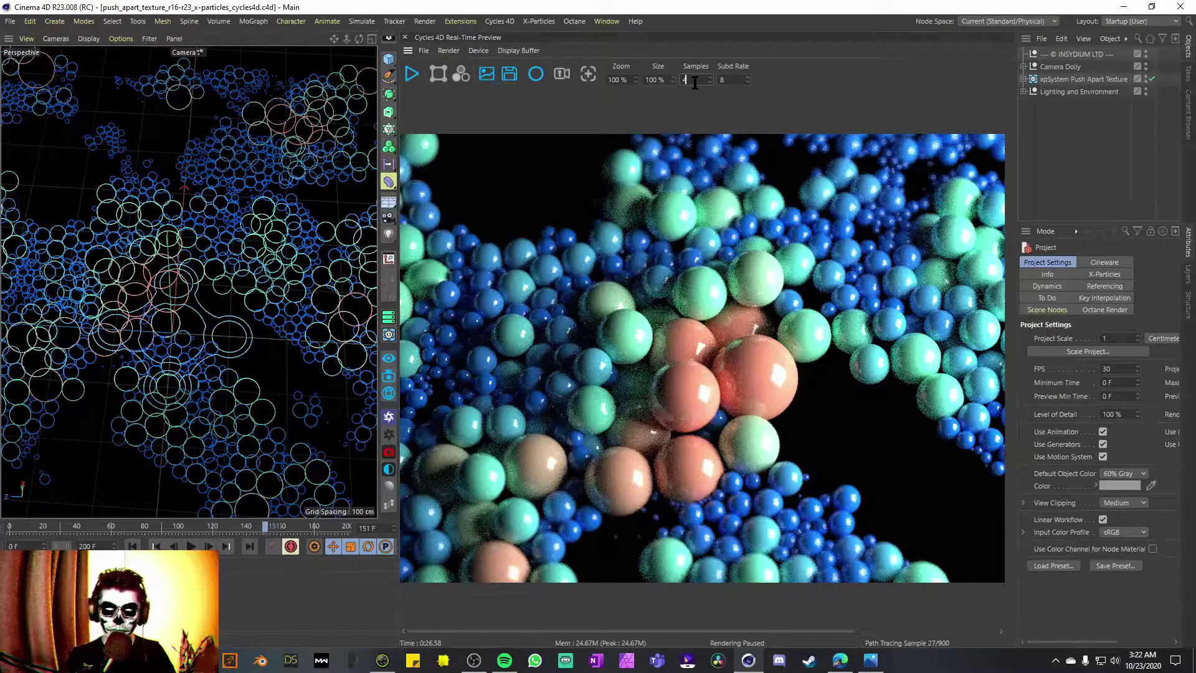
{"action": "key", "text": "BackSpace"}
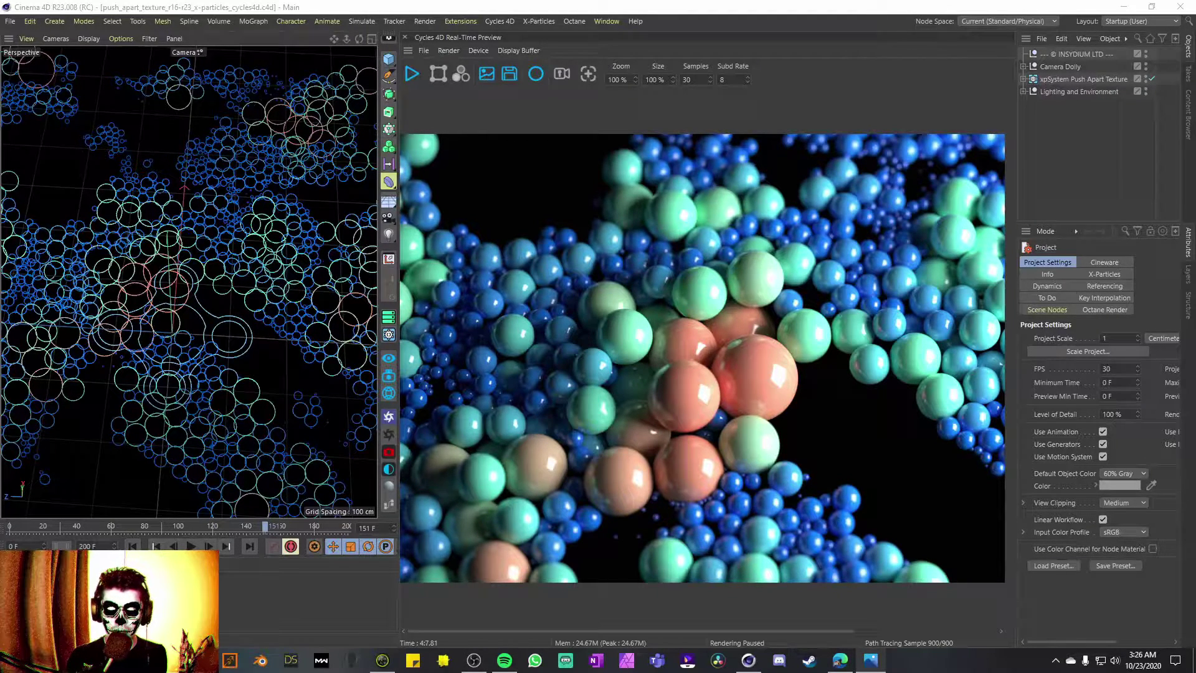
{"action": "left_click_drag", "start_coordinate": [685, 11], "coordinate": [463, 81]}
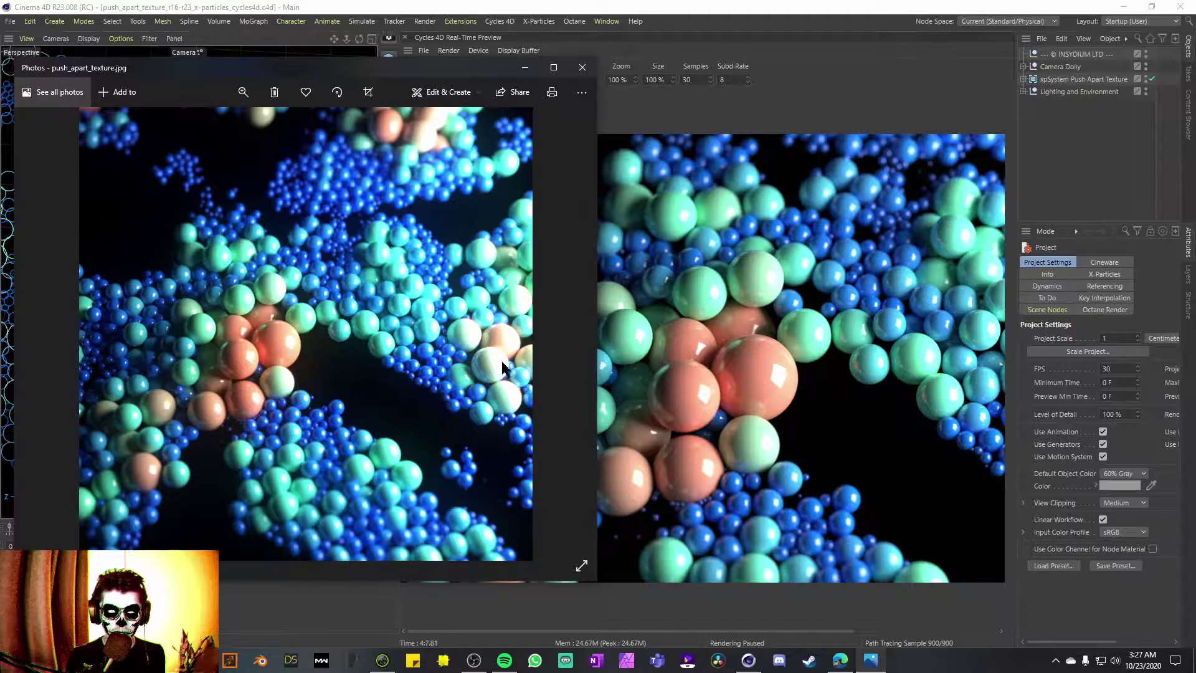
{"action": "left_click_drag", "start_coordinate": [473, 304], "coordinate": [362, 306]}
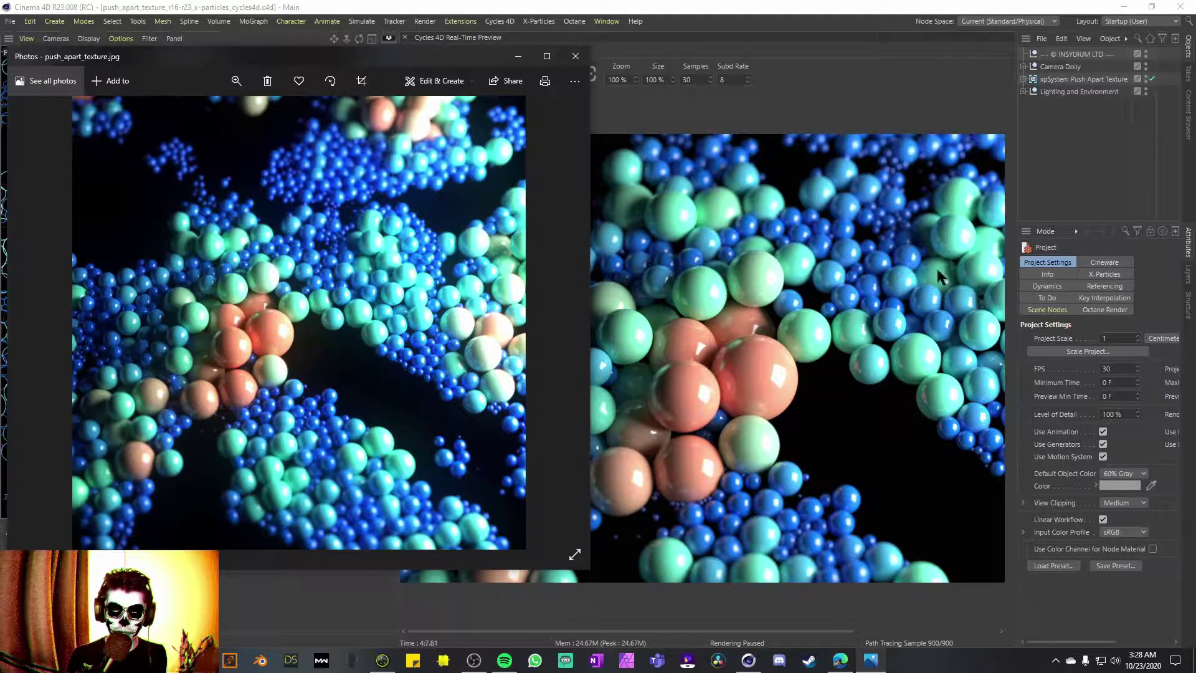
{"action": "left_click", "coordinate": [697, 243]}
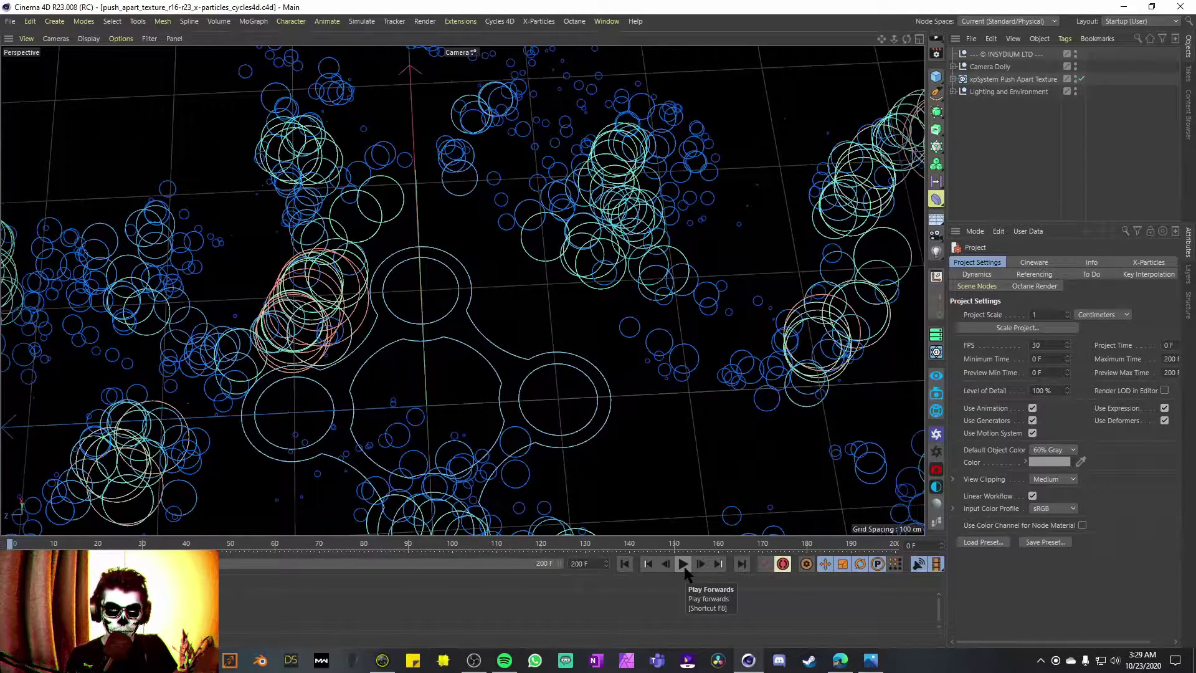
Play the simulation to frame 34 and hide the Lighting and Environment group in both editor and renderer
{"action": "left_click", "coordinate": [684, 564]}
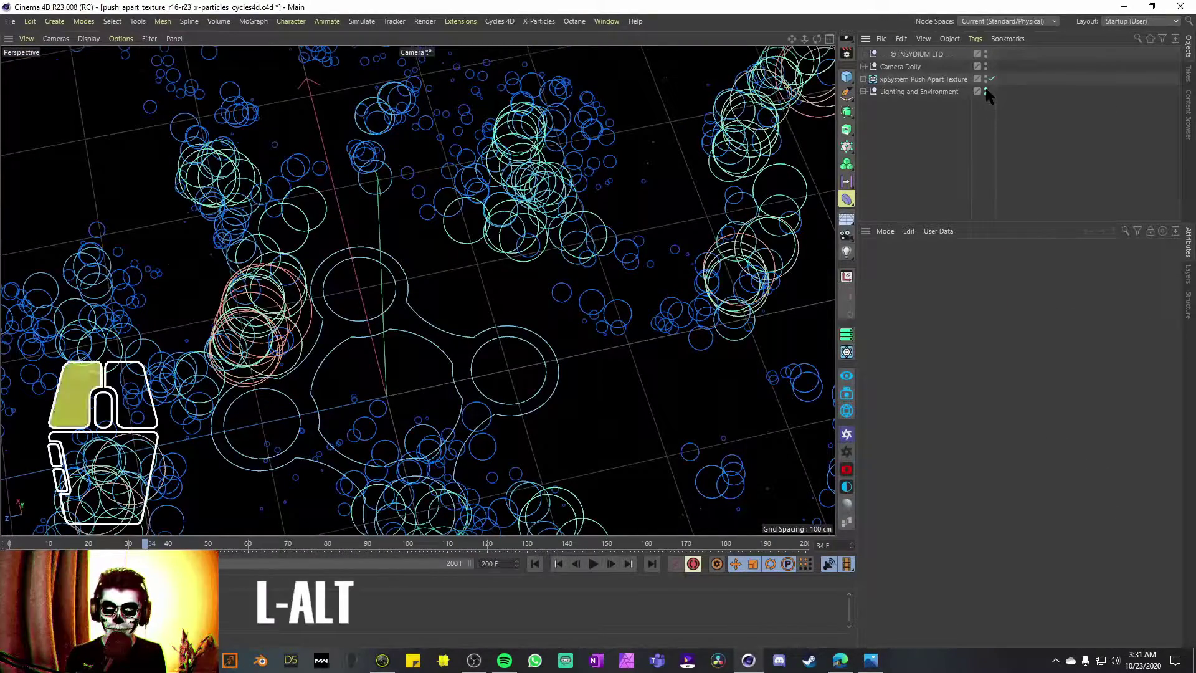
{"action": "left_click", "coordinate": [985, 89]}
Expand Camera Dolly and turn off its Camera object to view the particles through the default camera
{"action": "left_click", "coordinate": [864, 67]}
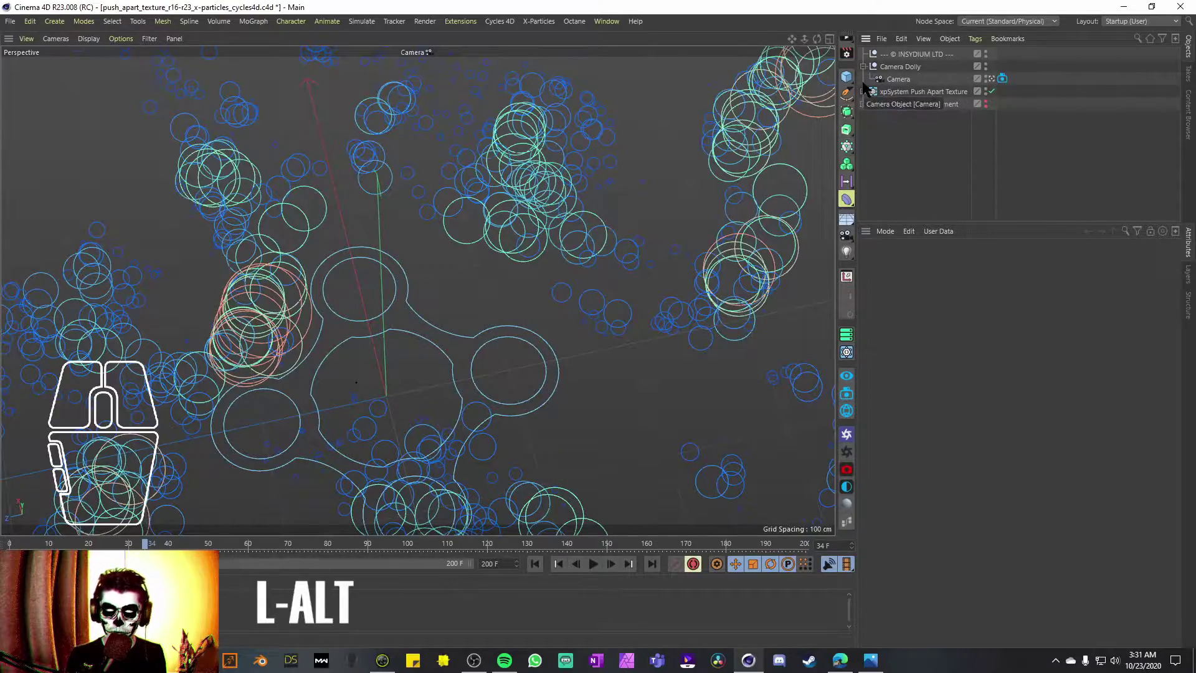
{"action": "left_click", "coordinate": [1003, 78]}
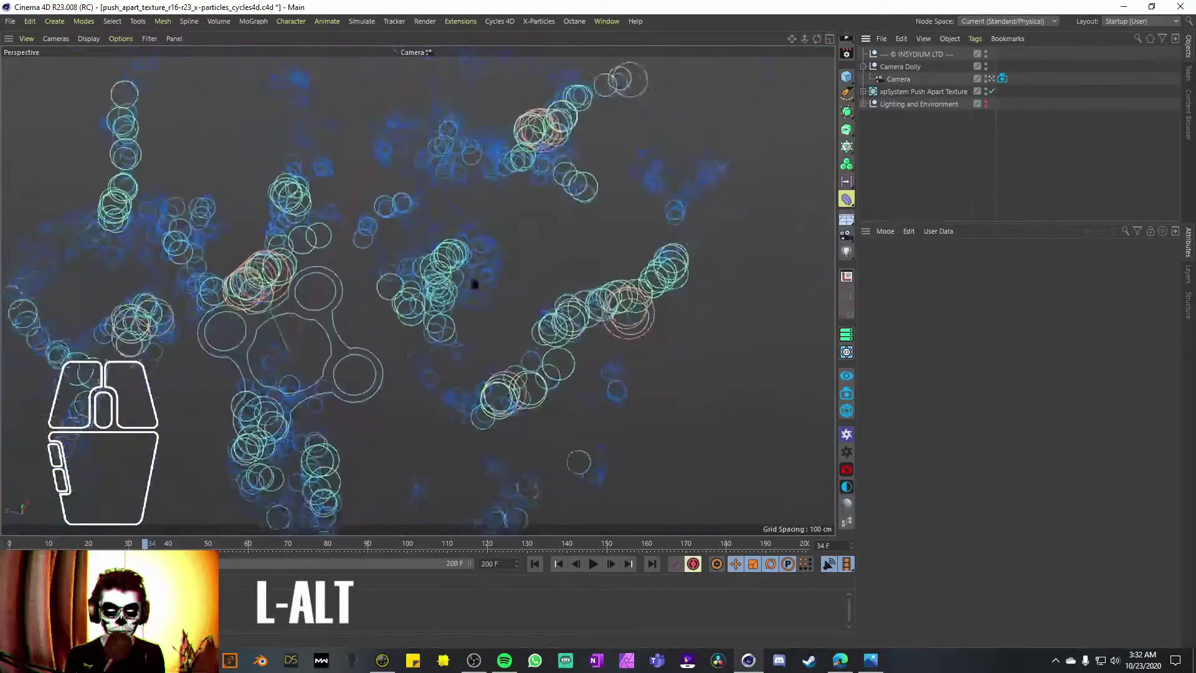
{"action": "left_click_drag", "start_coordinate": [470, 280], "coordinate": [380, 287], "text": "alt"}
{"action": "left_click", "coordinate": [986, 78]}
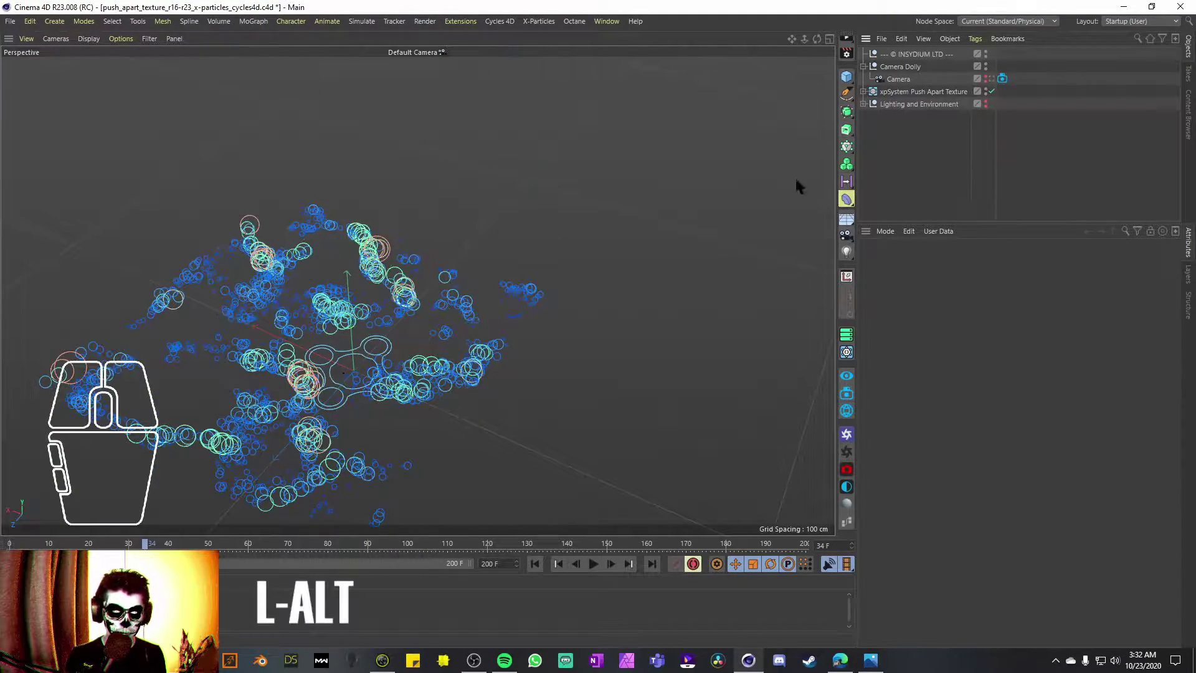
Turn off Icon in Viewport for the xpSystem Push Apart Texture object
{"action": "left_click", "coordinate": [922, 92]}
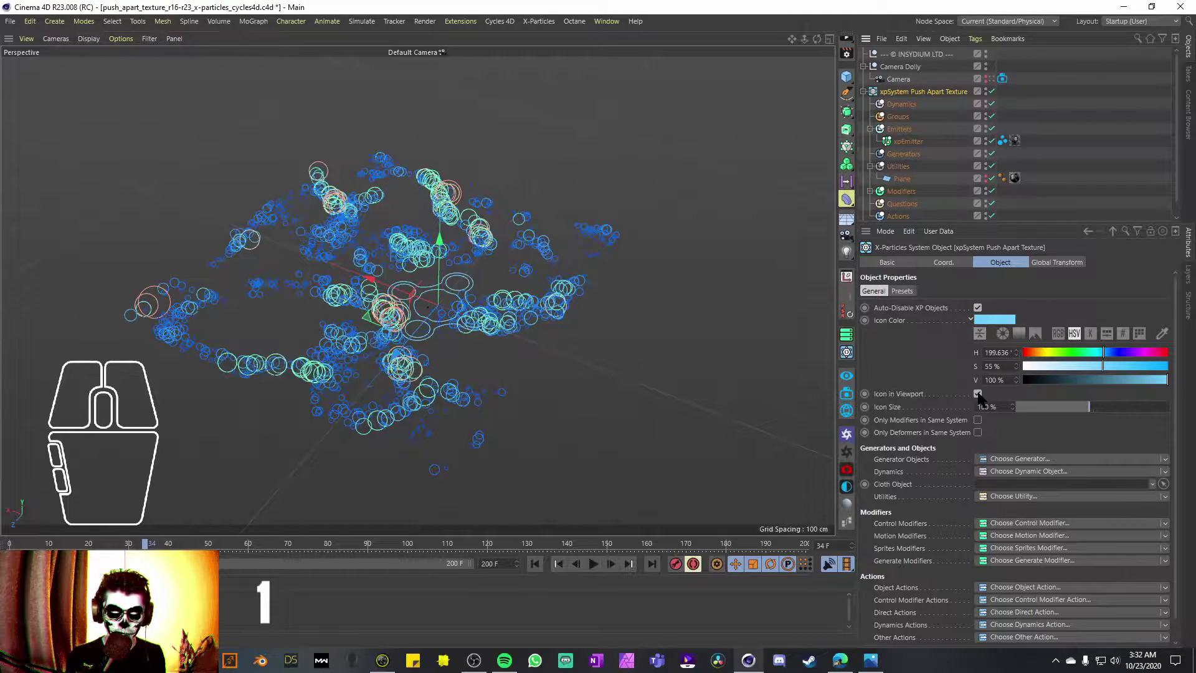
{"action": "left_click", "coordinate": [977, 394]}
{"action": "left_click_drag", "start_coordinate": [548, 268], "coordinate": [458, 286], "text": "alt"}
Replay the simulation from the first frame and stop it at frame 197
{"action": "left_click", "coordinate": [535, 563]}
{"action": "left_click", "coordinate": [594, 567]}
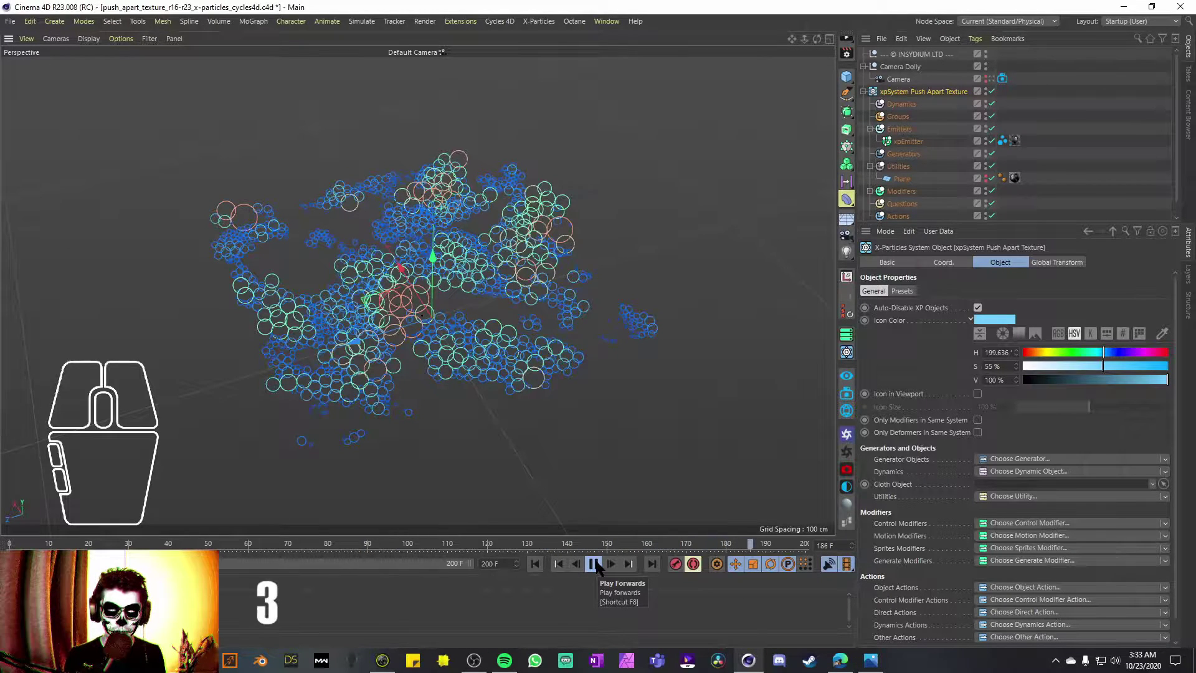
{"action": "left_click", "coordinate": [595, 564]}
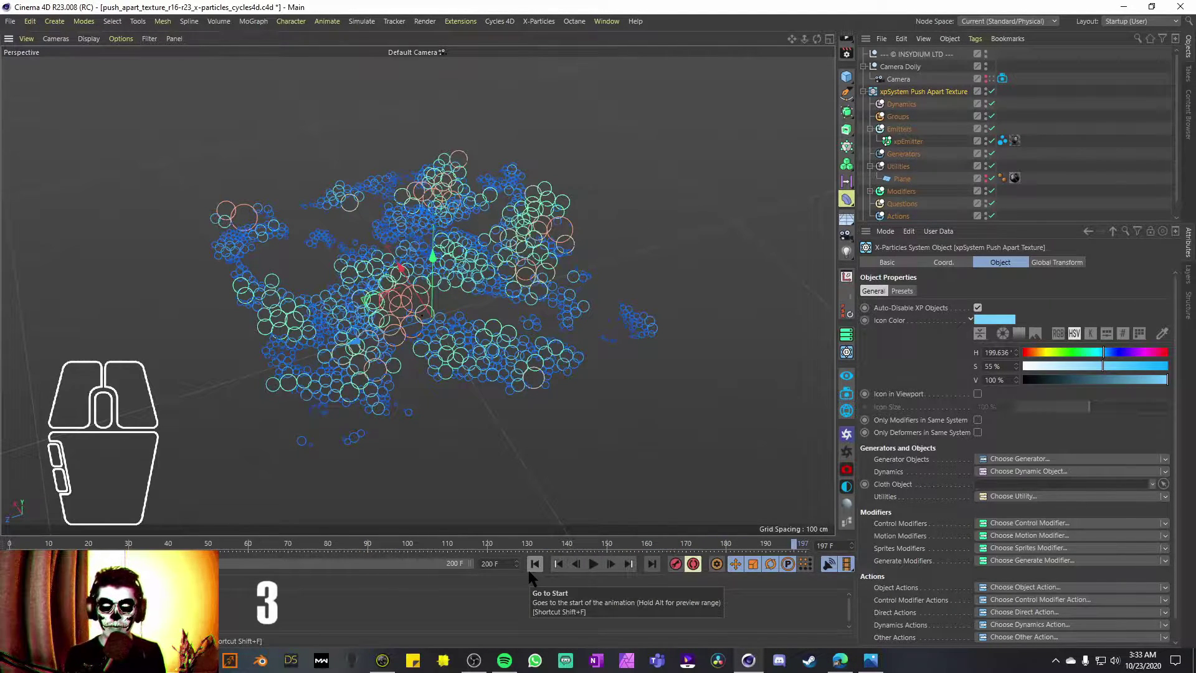
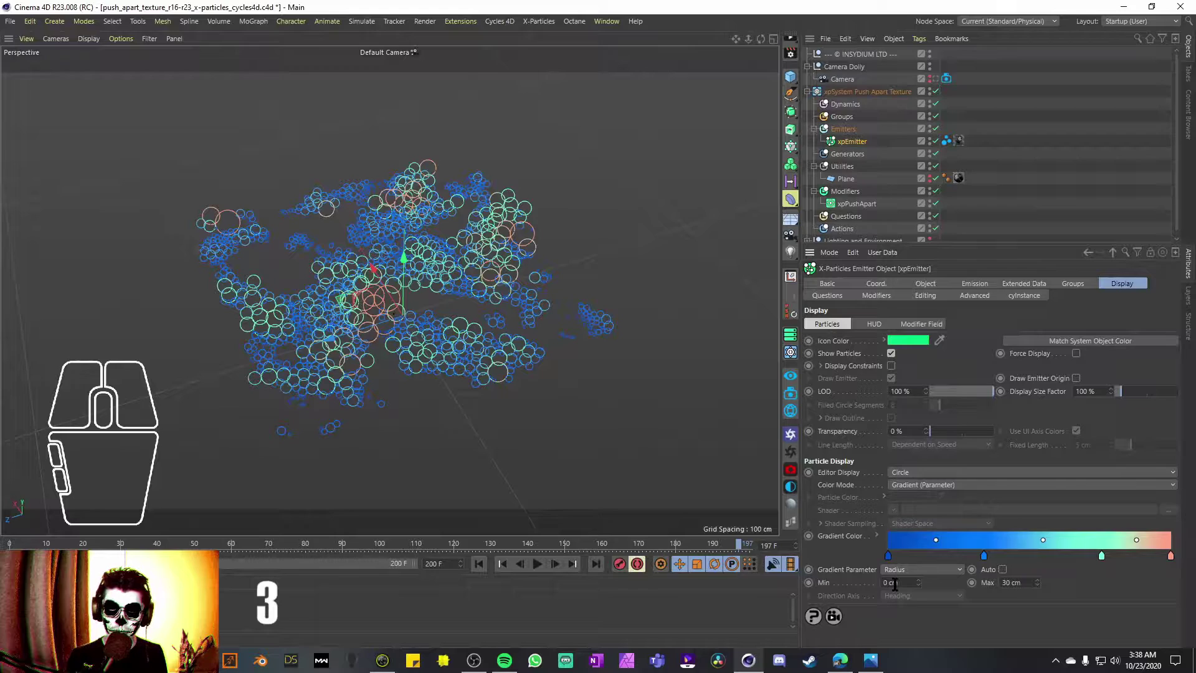
Review the xpEmitter's gradient radius range and its Questions, Modifiers, Editing, Advanced and cyInstance settings
{"action": "left_click", "coordinate": [1005, 584]}
{"action": "key", "text": "BackSpace"}
{"action": "type", "text": "4"}
{"action": "left_click", "coordinate": [828, 298]}
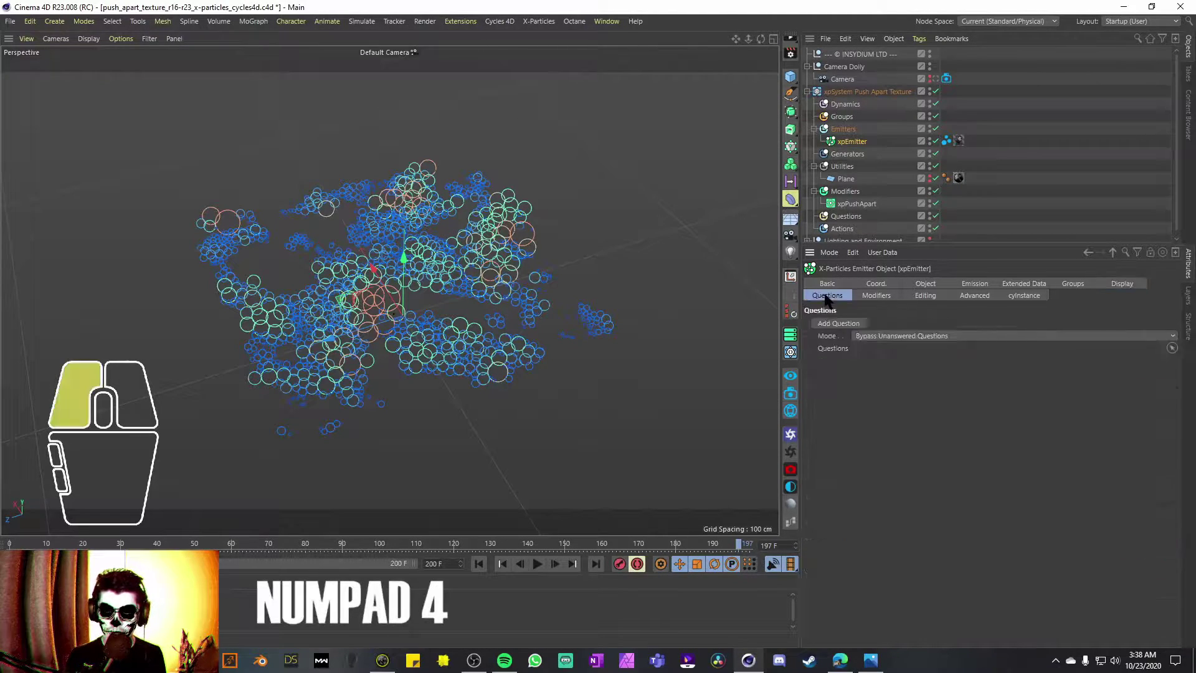
{"action": "left_click", "coordinate": [879, 298]}
{"action": "left_click", "coordinate": [925, 298]}
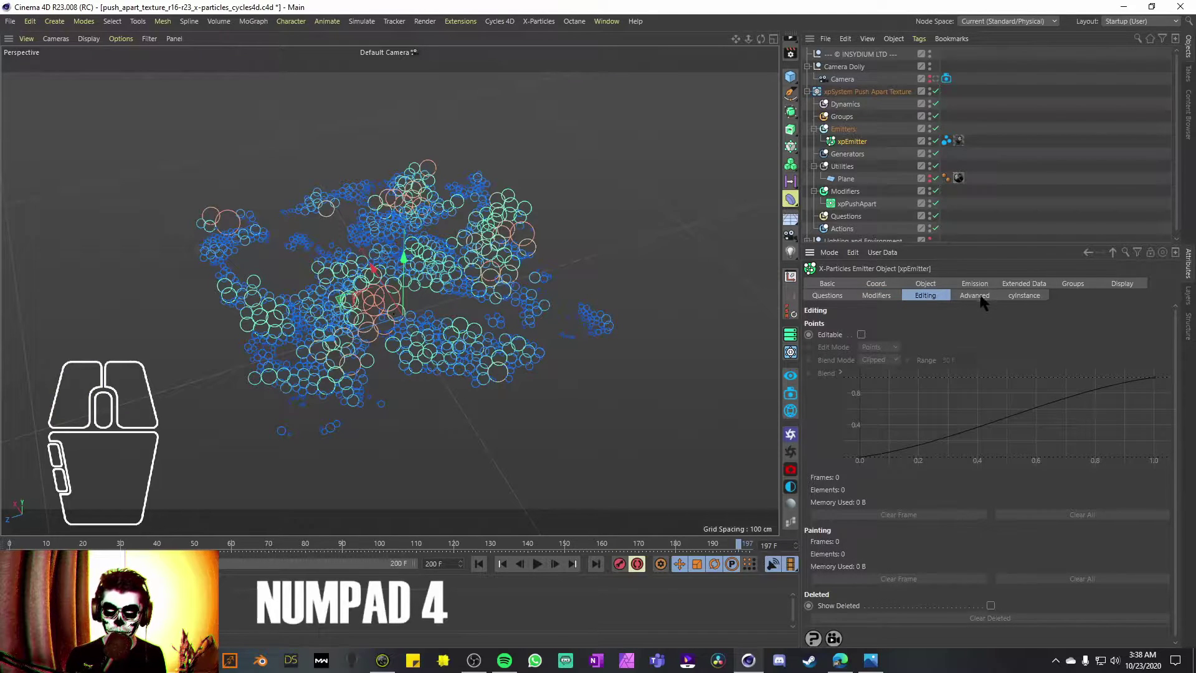
{"action": "left_click", "coordinate": [982, 298]}
{"action": "left_click", "coordinate": [1025, 296]}
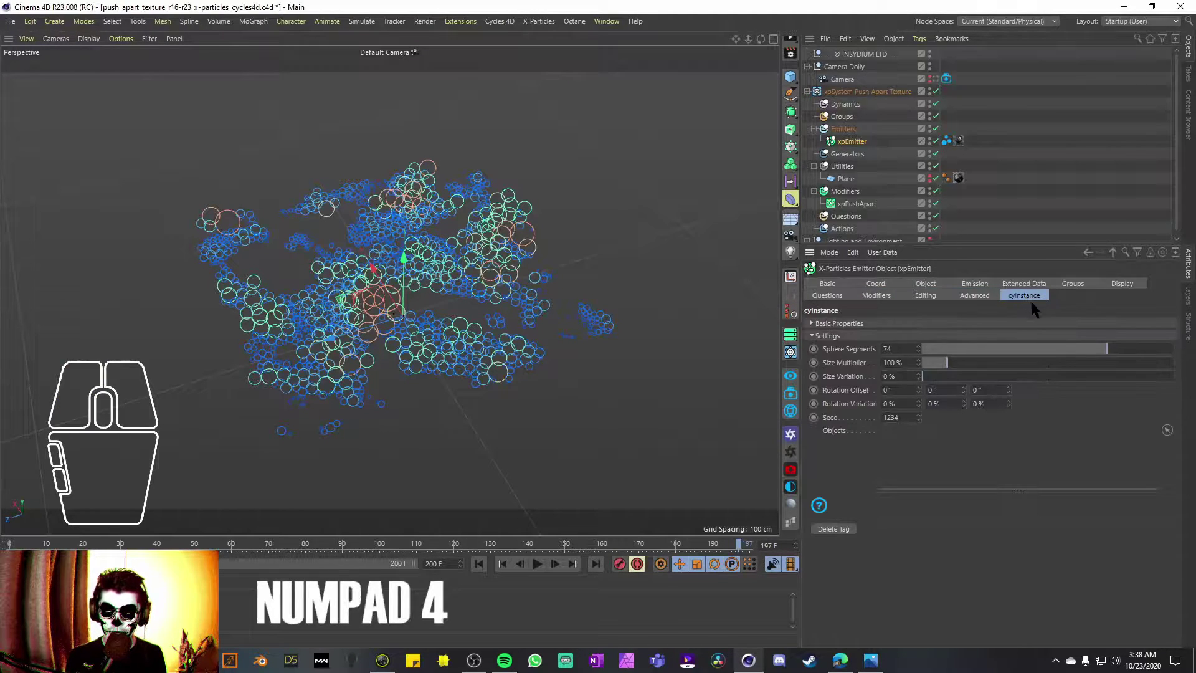
Set Sphere Segments to 64 on the xpEmitter's cyInstance tag
{"action": "left_click", "coordinate": [946, 142]}
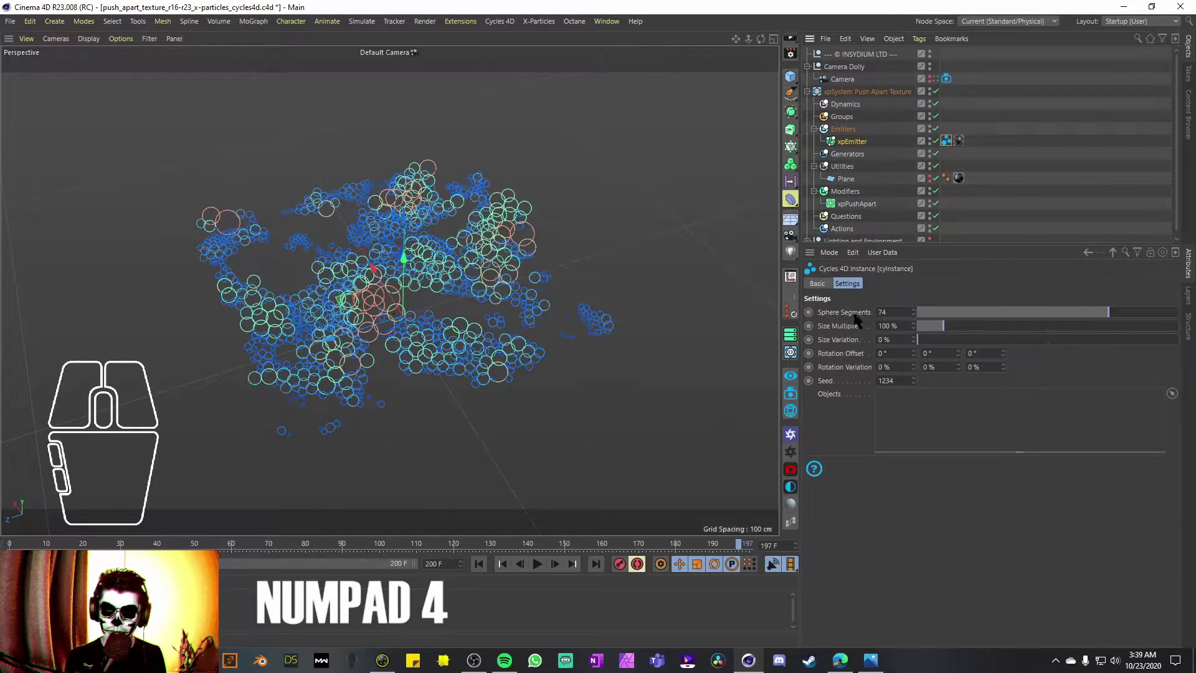
{"action": "left_click", "coordinate": [896, 312]}
{"action": "type", "text": "6"}
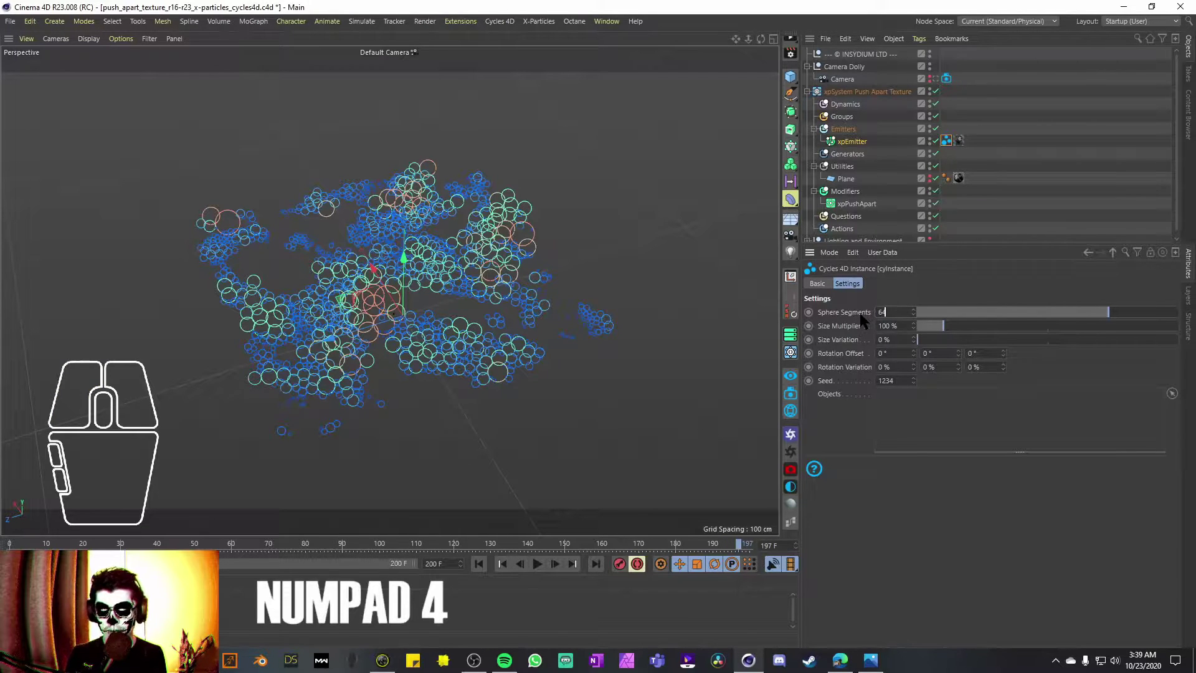
{"action": "type", "text": "4"}
{"action": "key", "text": "Return"}
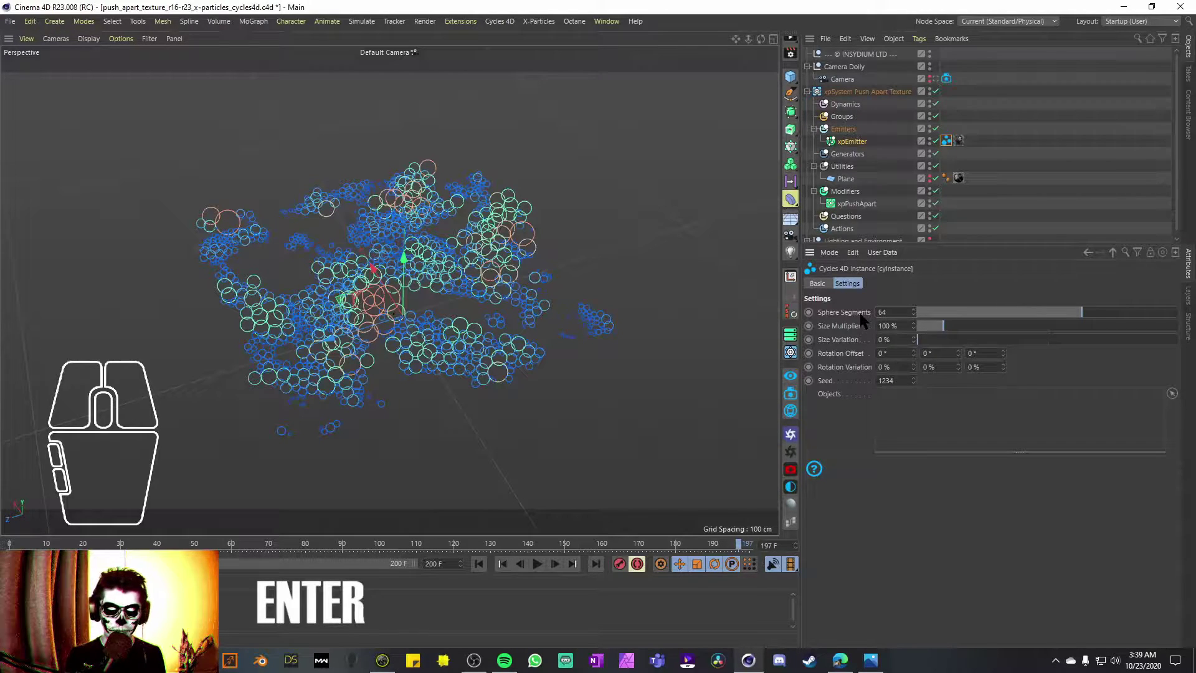
Show the Plane object in the viewport and examine how the particles follow its noise texture
{"action": "left_click", "coordinate": [930, 176], "text": "alt"}
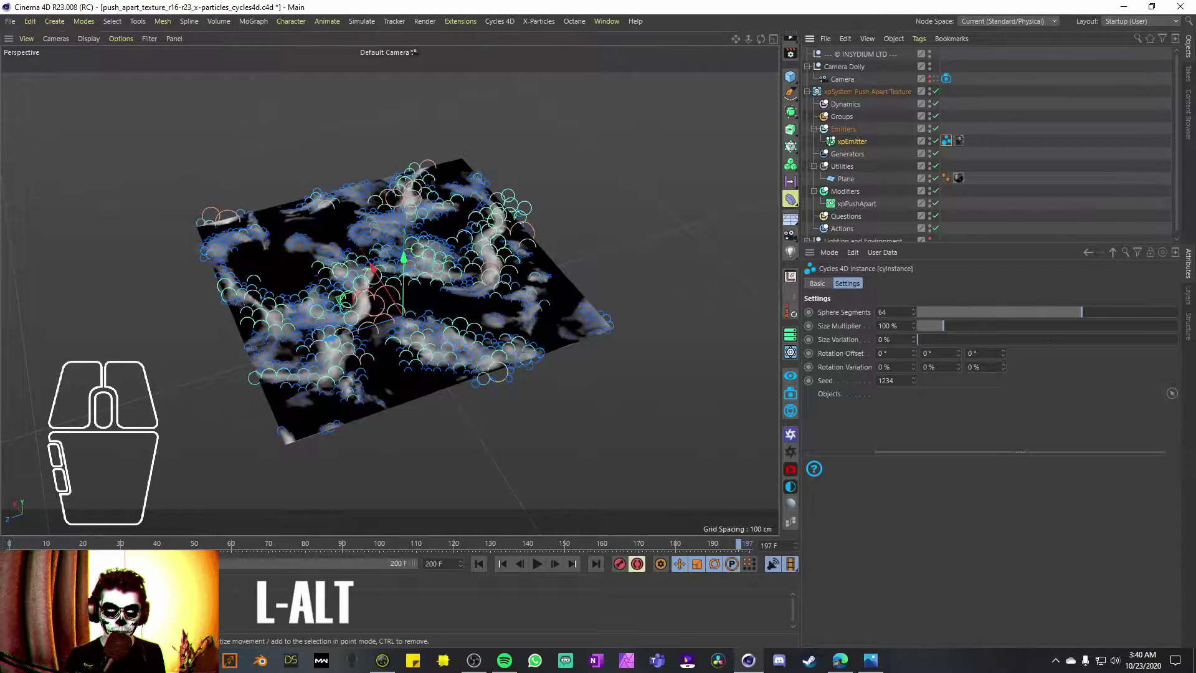
{"action": "left_click_drag", "start_coordinate": [399, 280], "coordinate": [455, 327], "text": "alt"}
{"action": "key", "text": "3"}
{"action": "key", "text": "1"}
{"action": "key", "text": "3"}
{"action": "key", "text": "2"}
{"action": "key", "text": "1"}
{"action": "key", "text": "3"}
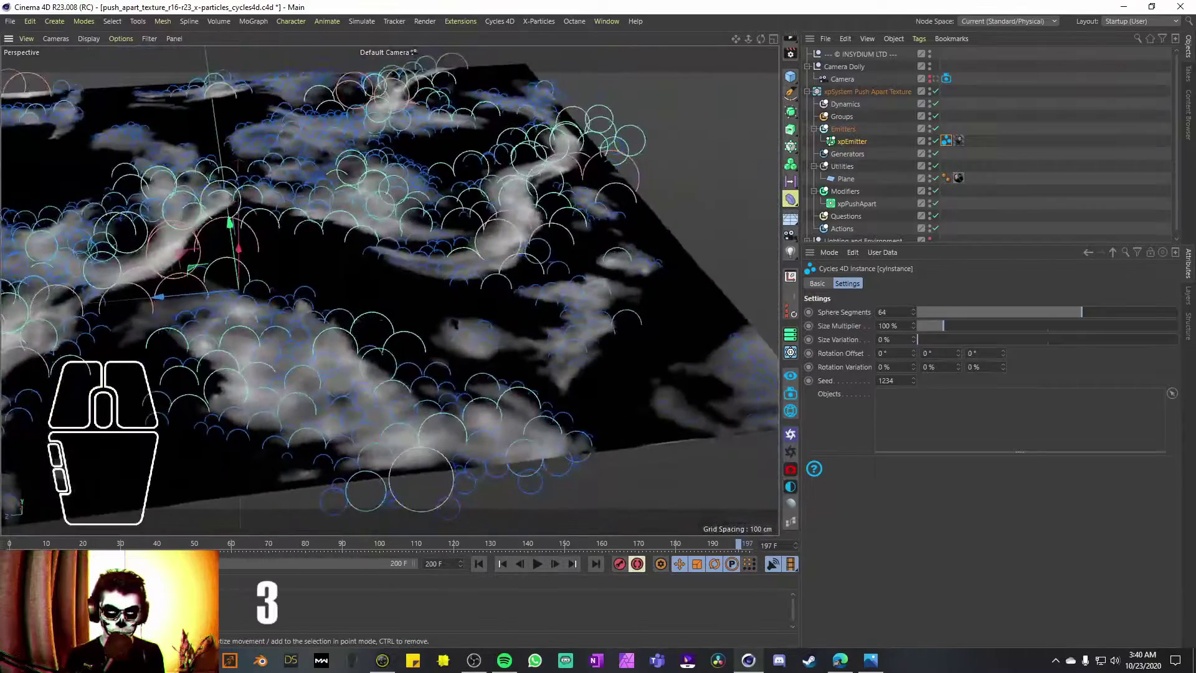
{"action": "key", "text": "1"}
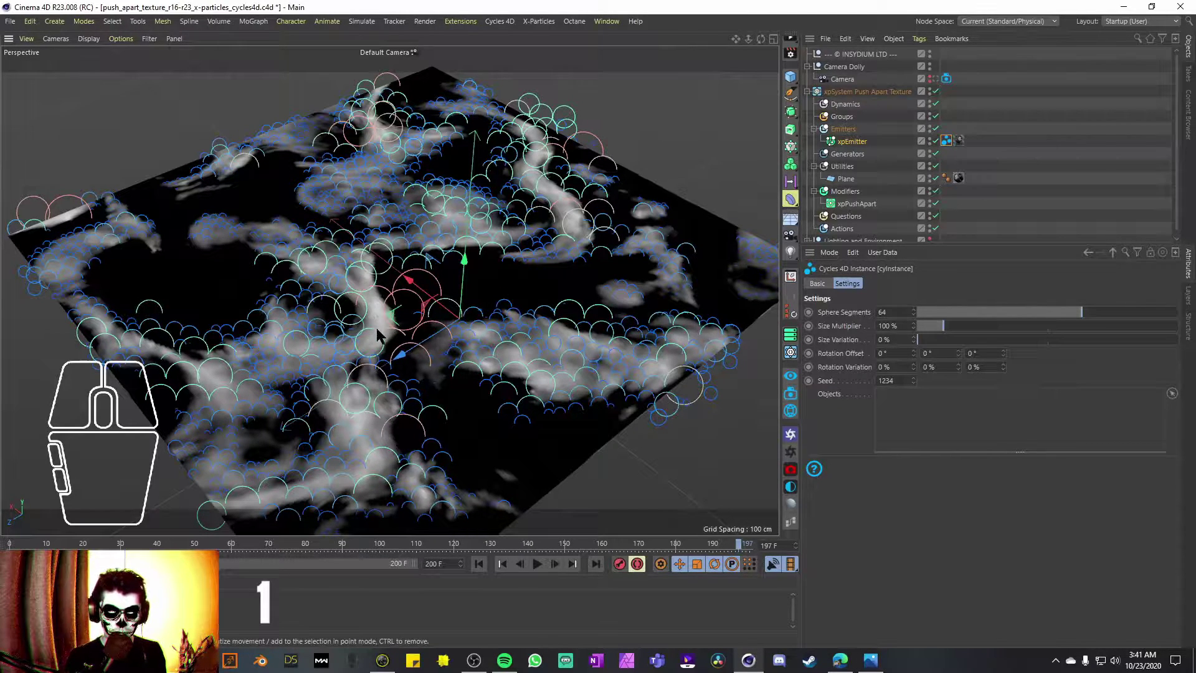
{"action": "left_click", "coordinate": [303, 494]}
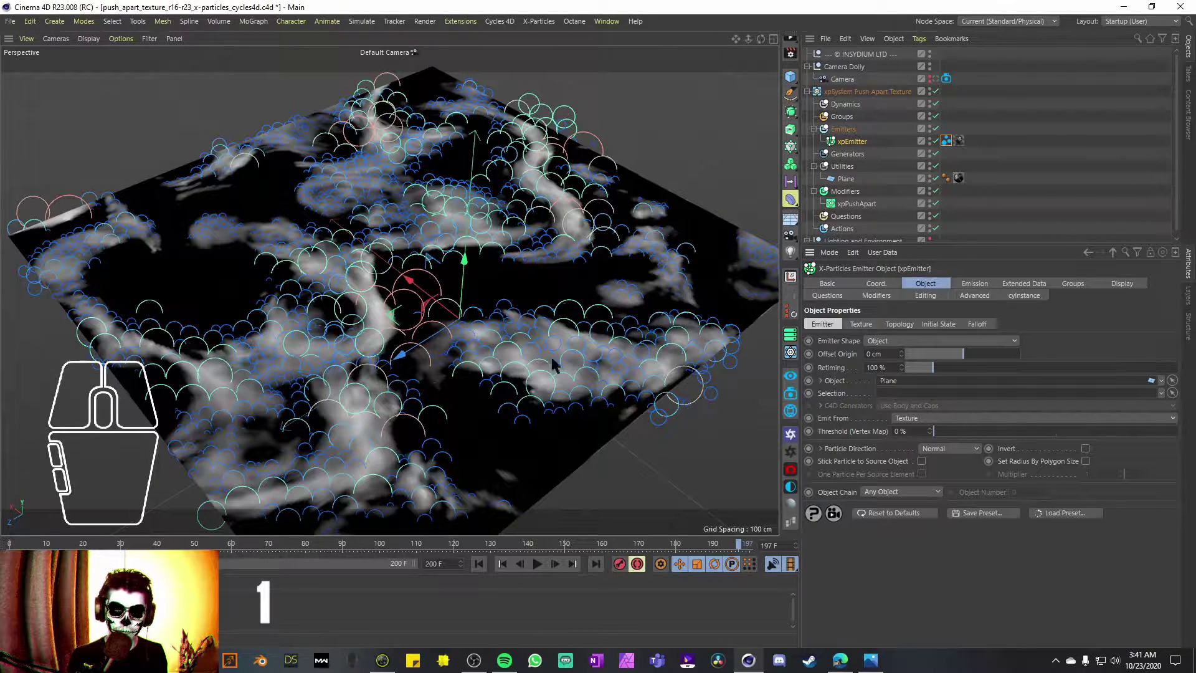
Review the xpPushApart modifier's Object, Groups Affected, Mapping and Falloff settings, and play the simulation to frame 31
{"action": "left_click", "coordinate": [870, 206]}
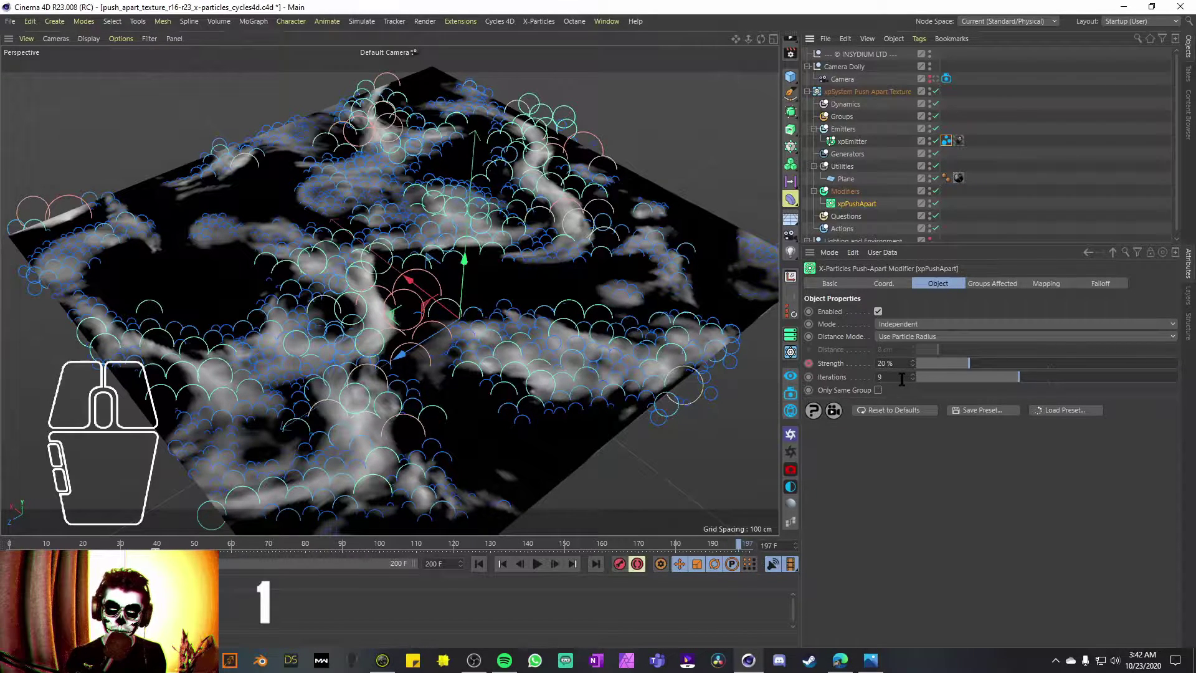
{"action": "left_click", "coordinate": [992, 284]}
{"action": "left_click", "coordinate": [1046, 284]}
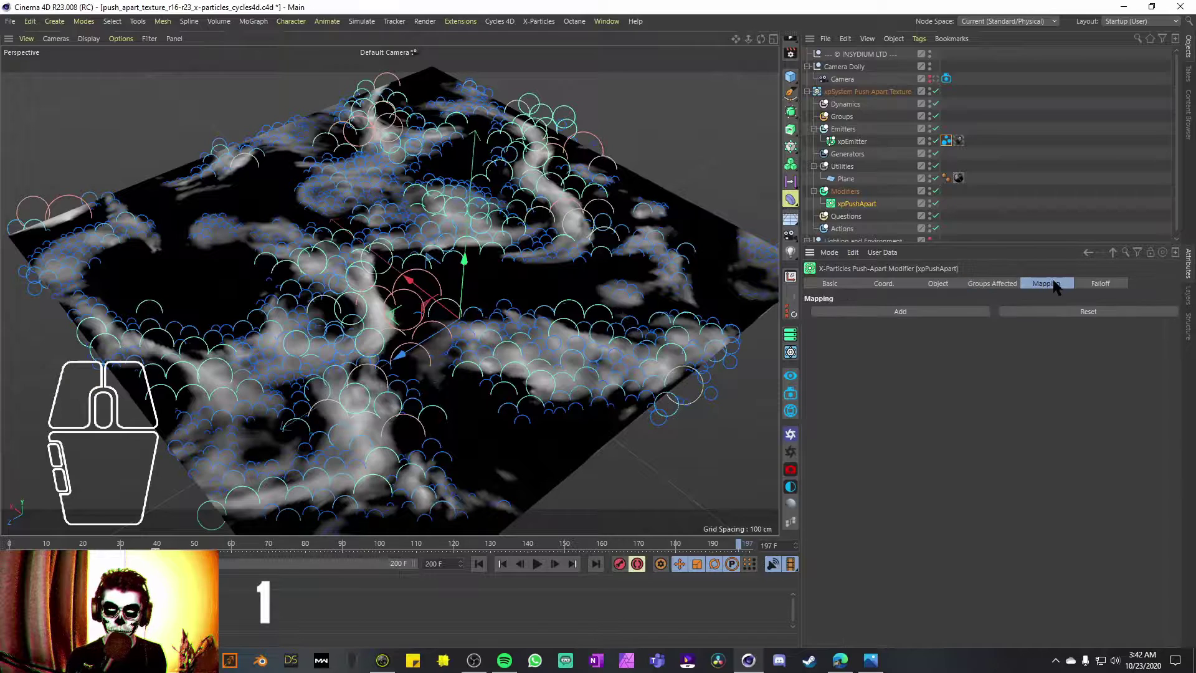
{"action": "left_click", "coordinate": [1100, 284]}
{"action": "left_click", "coordinate": [938, 284]}
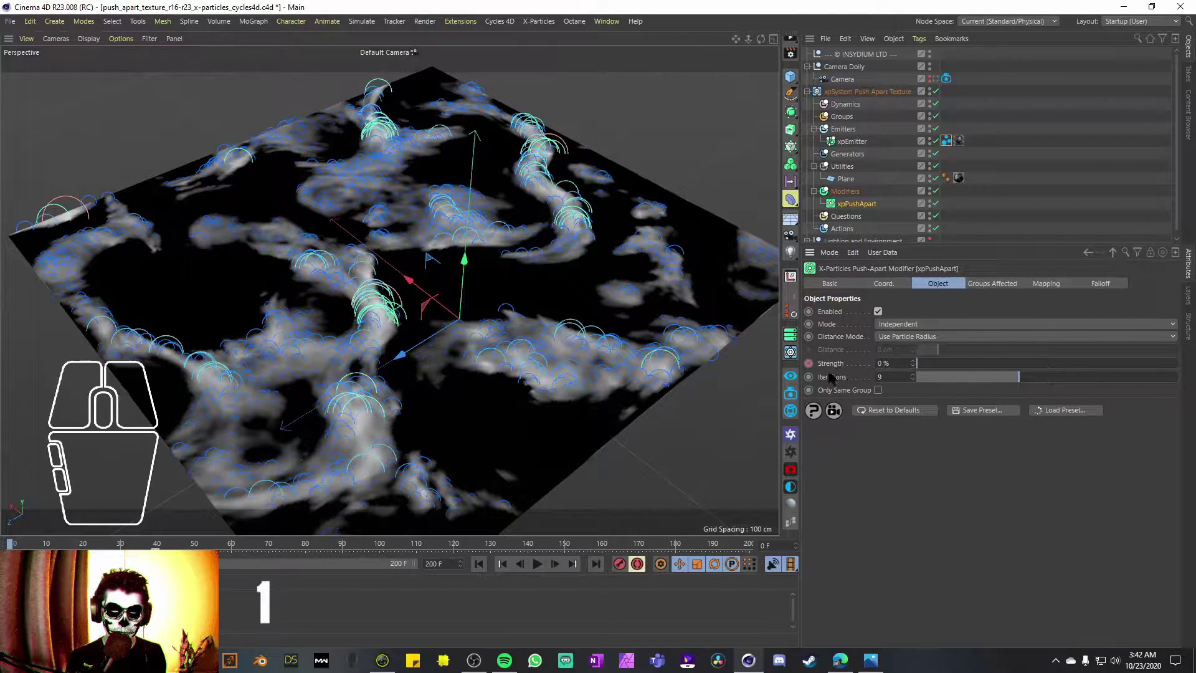
{"action": "left_click", "coordinate": [537, 564]}
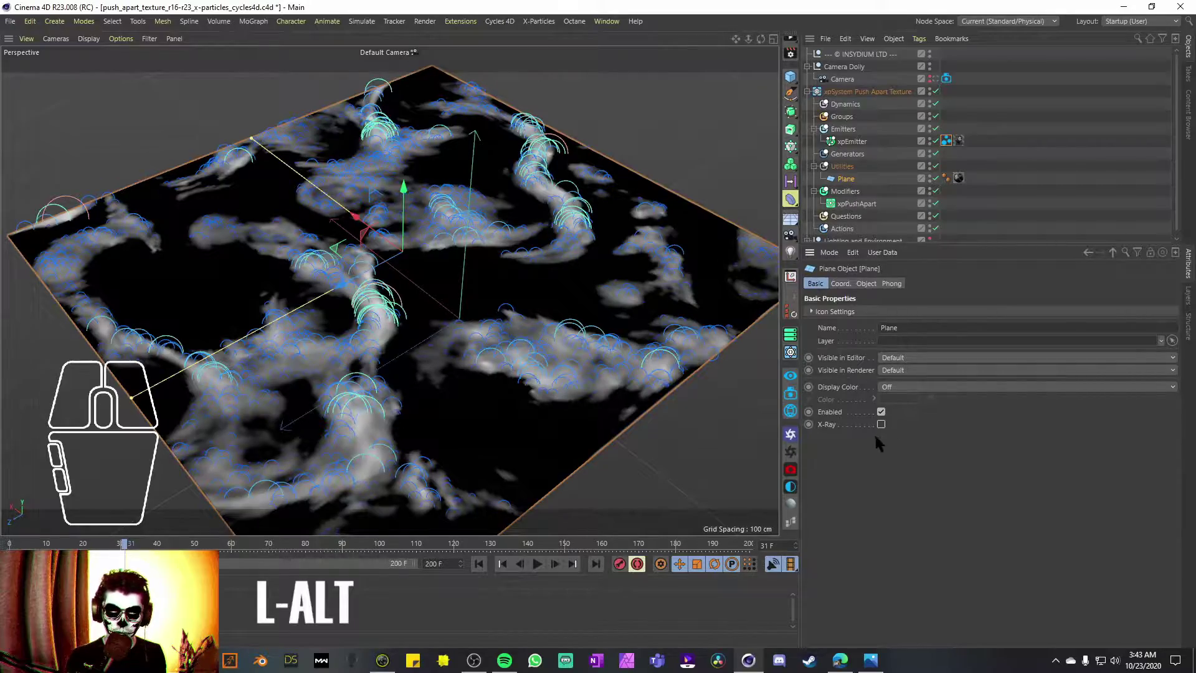
Enable X-Ray on the Plane and inspect the overlapping particles on its bright texture areas
{"action": "left_click", "coordinate": [881, 425]}
{"action": "mouse_move", "coordinate": [312, 350]}
{"action": "left_mouse_down", "text": "alt"}
{"action": "mouse_move", "coordinate": [249, 288]}
{"action": "mouse_move", "coordinate": [231, 328]}
{"action": "mouse_move", "coordinate": [307, 366]}
{"action": "mouse_move", "coordinate": [215, 337]}
{"action": "left_mouse_up", "text": "alt"}
{"action": "scroll", "coordinate": [444, 353], "scroll_direction": "up", "scroll_amount": 5}
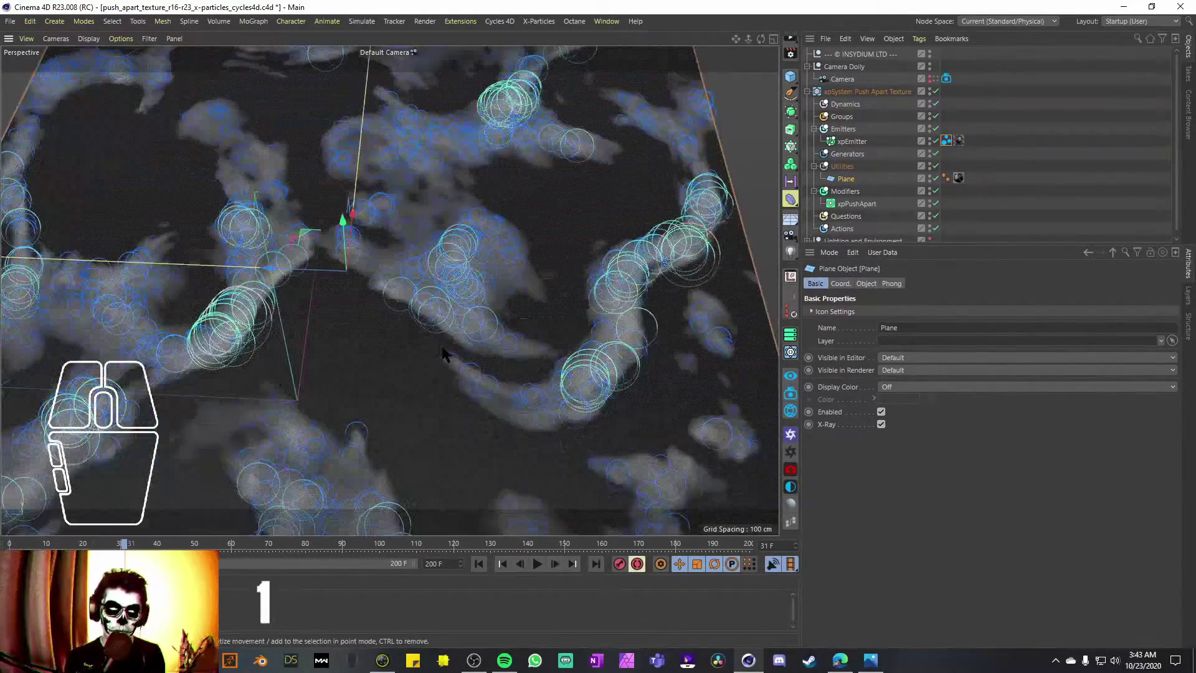
{"action": "left_click_drag", "start_coordinate": [600, 224], "coordinate": [544, 331], "text": "alt"}
{"action": "scroll", "coordinate": [546, 199], "scroll_direction": "up", "scroll_amount": 5}
{"action": "left_click_drag", "start_coordinate": [523, 114], "coordinate": [410, 360], "text": "alt"}
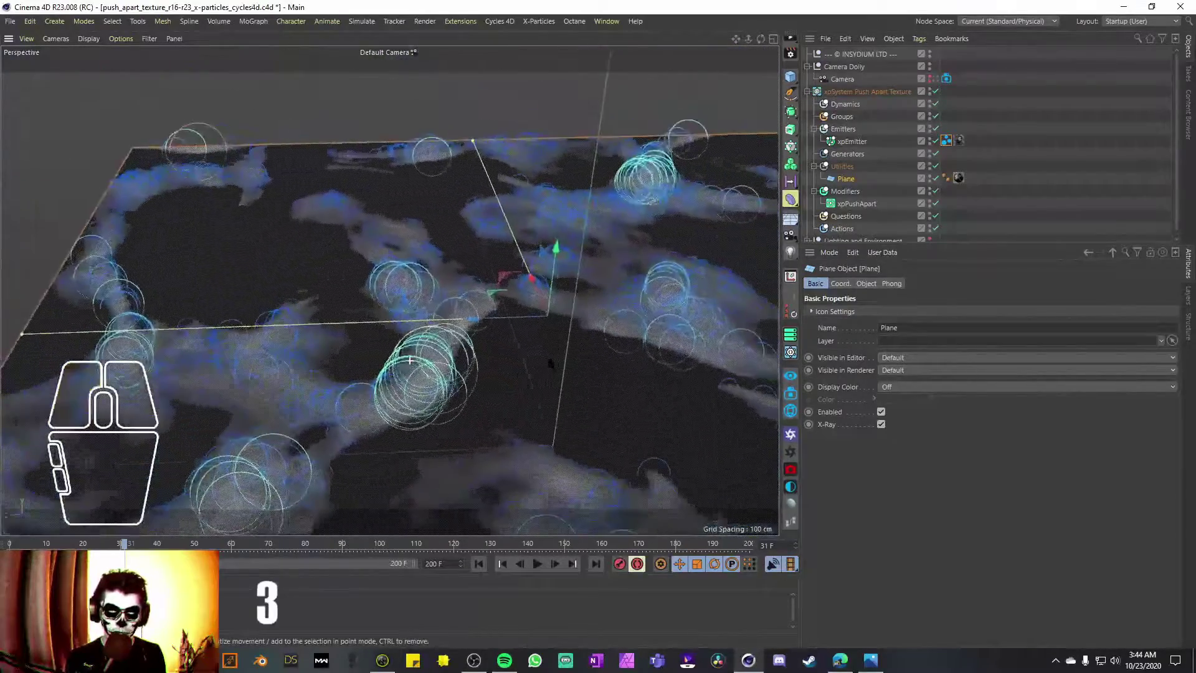
Play the simulation on to frame 96 and open the settings of the Plane's material tag
{"action": "left_click", "coordinate": [538, 565]}
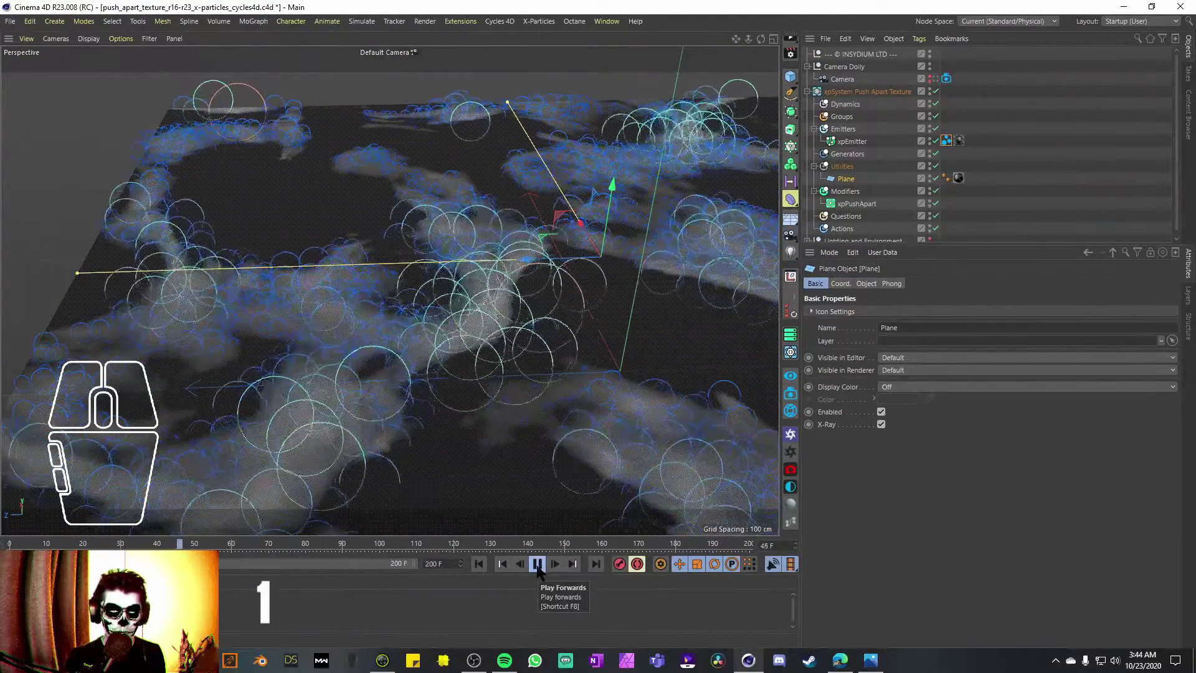
{"action": "key", "text": "3"}
{"action": "left_click_drag", "start_coordinate": [382, 286], "coordinate": [268, 417]}
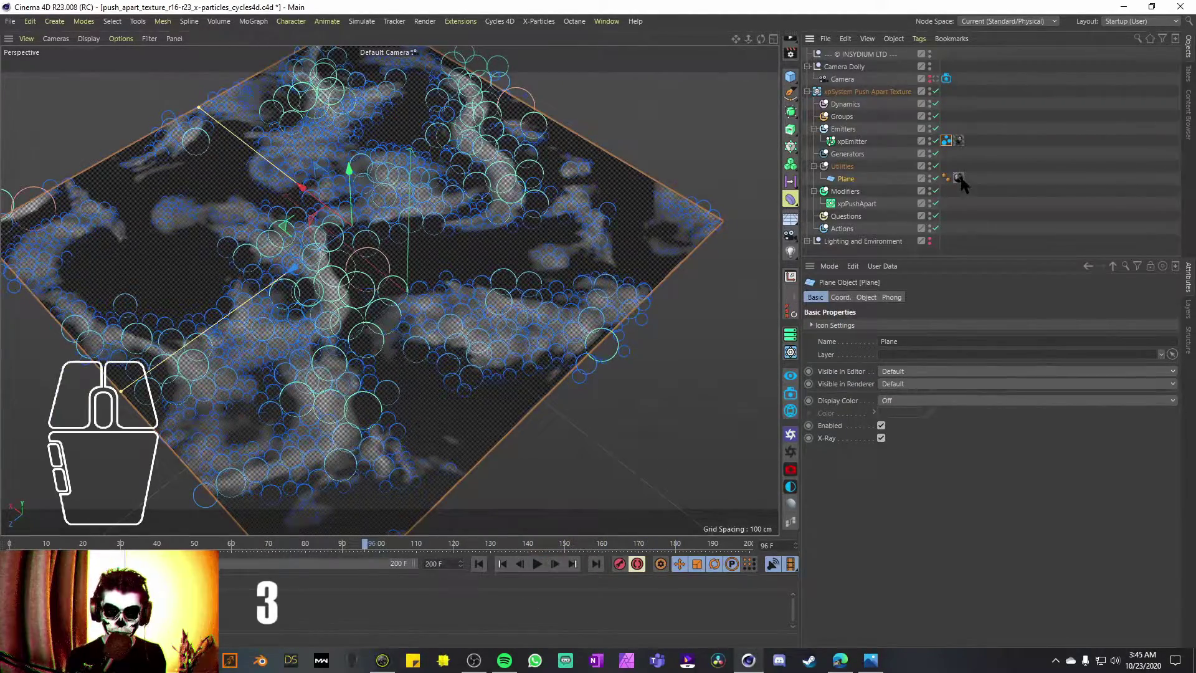
{"action": "left_click", "coordinate": [958, 178]}
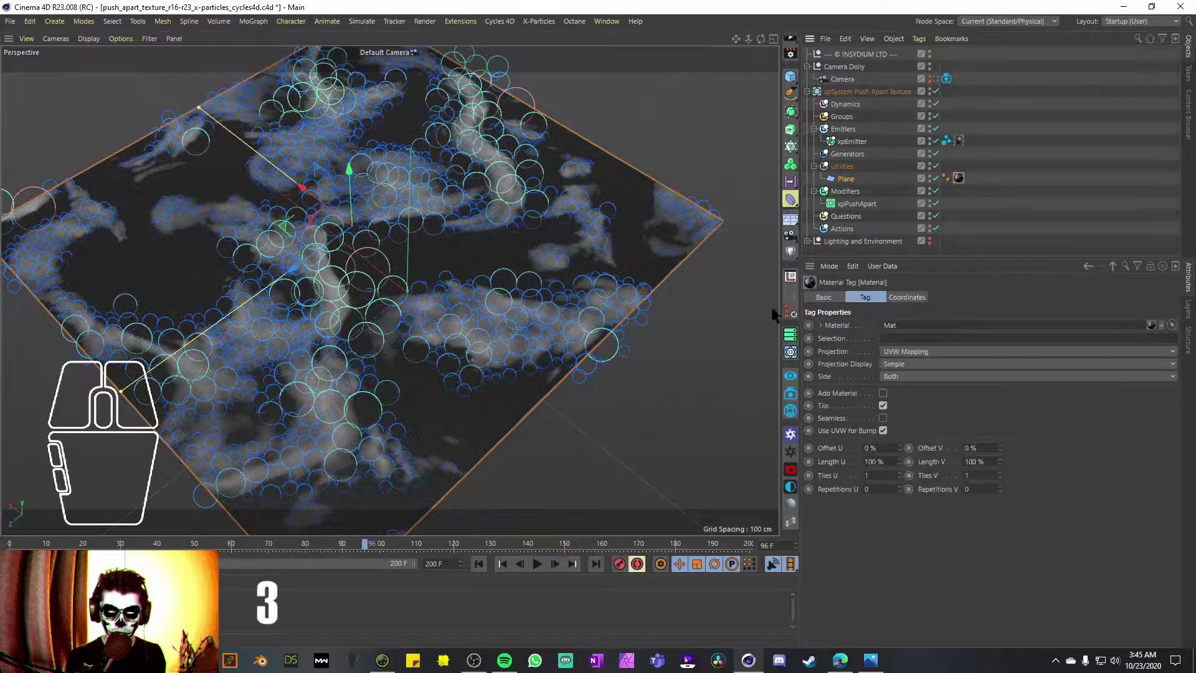
Disable the Reflectance channel in the Plane's material and return to its Color channel
{"action": "double_click", "coordinate": [958, 178]}
{"action": "left_click_drag", "start_coordinate": [440, 88], "coordinate": [475, 73]}
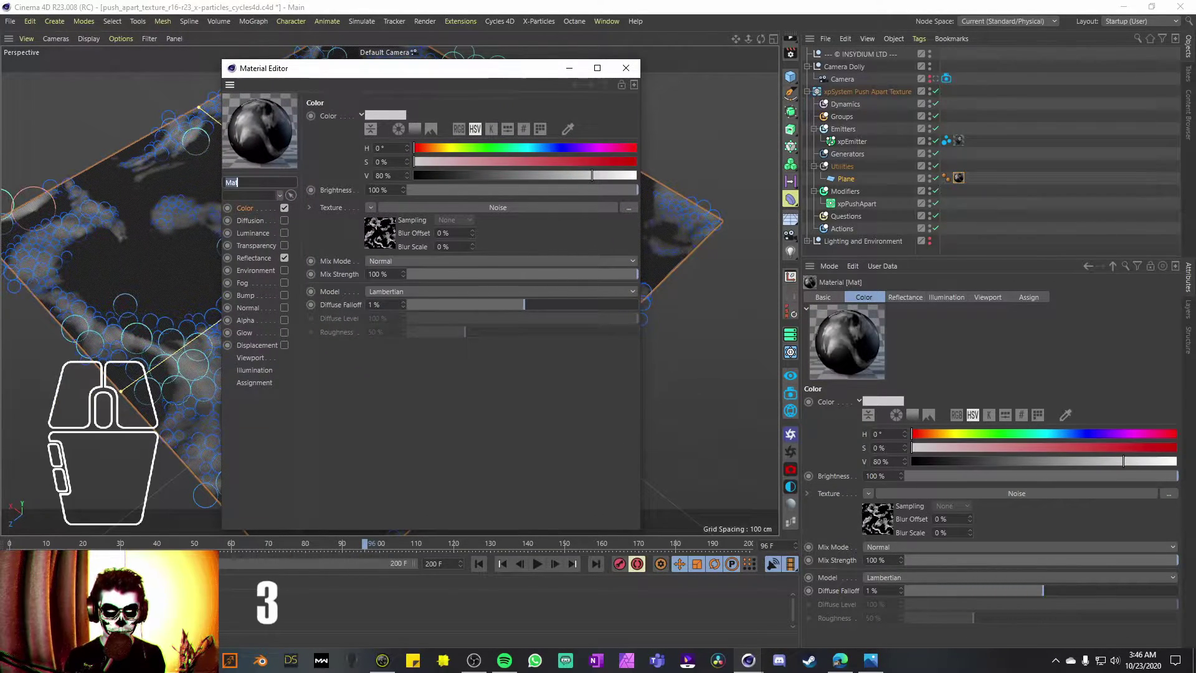
{"action": "left_click", "coordinate": [284, 257]}
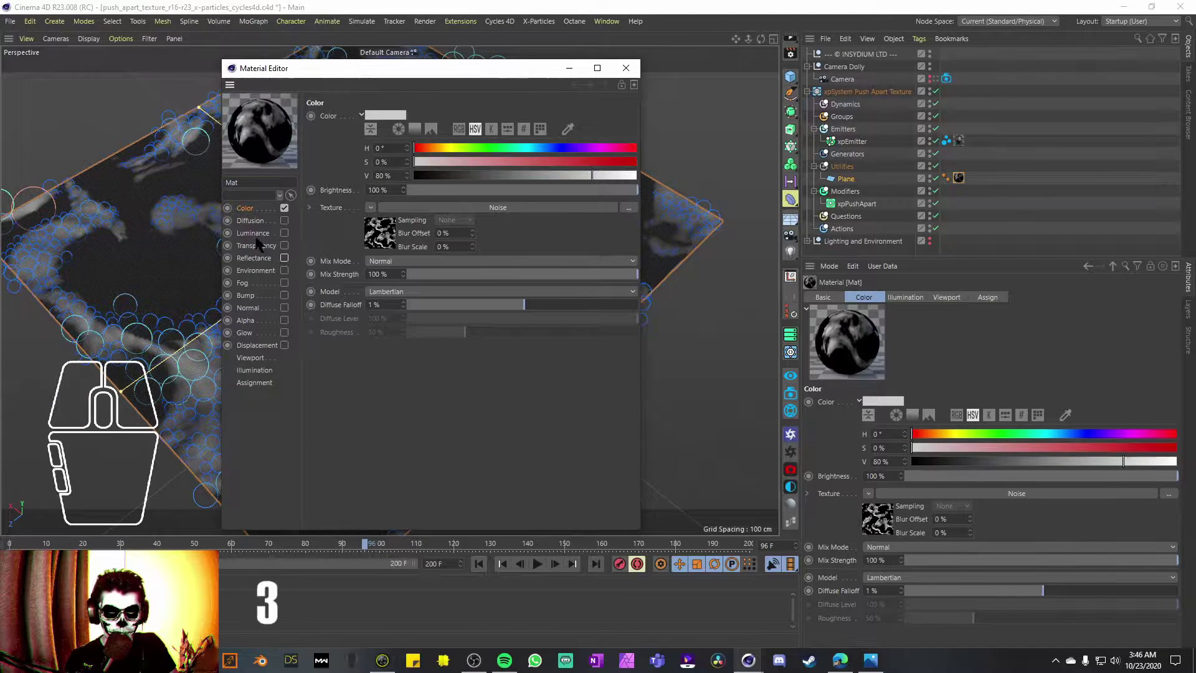
{"action": "left_click", "coordinate": [248, 208]}
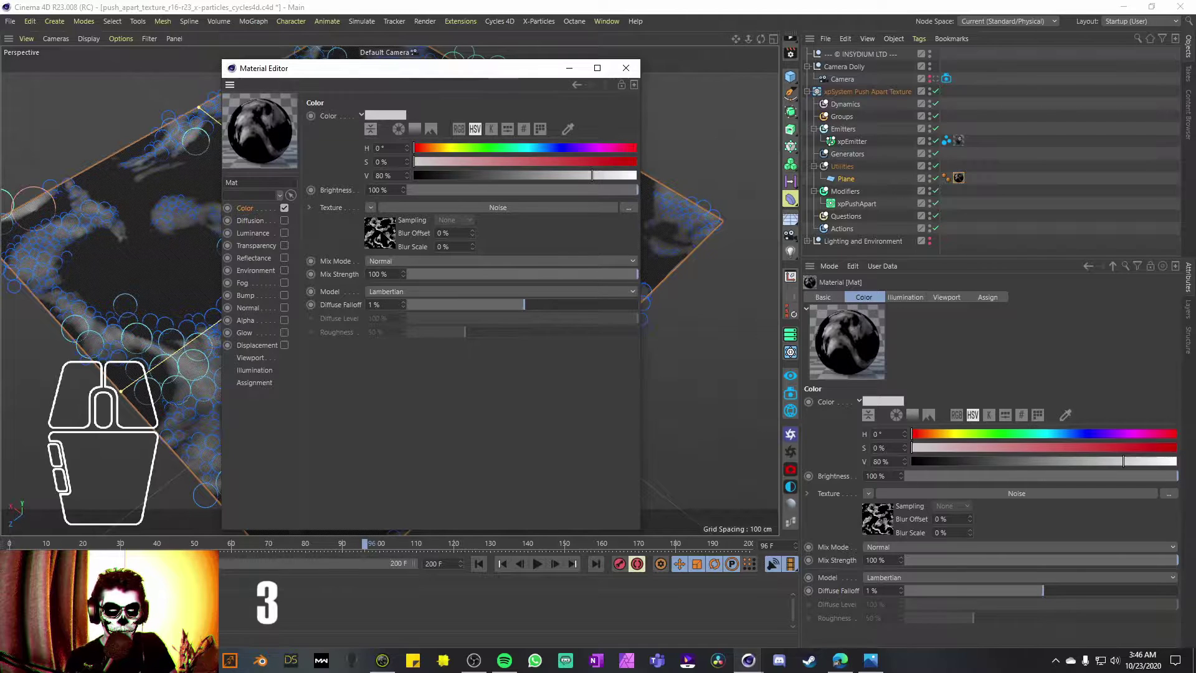
Set the color noise shader's Animation Speed to 0.3, Loop Period to 3 and Seed to 670
{"action": "left_click", "coordinate": [434, 207]}
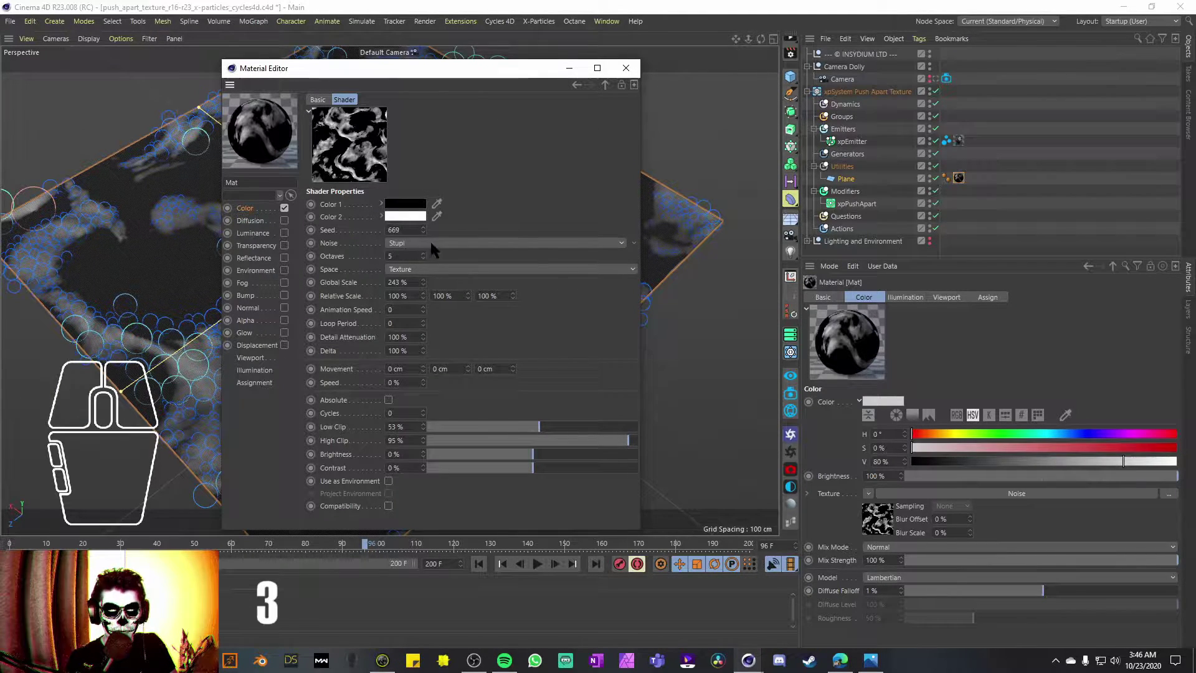
{"action": "left_click", "coordinate": [405, 311]}
{"action": "key", "text": "BackSpace"}
{"action": "type", "text": ".3"}
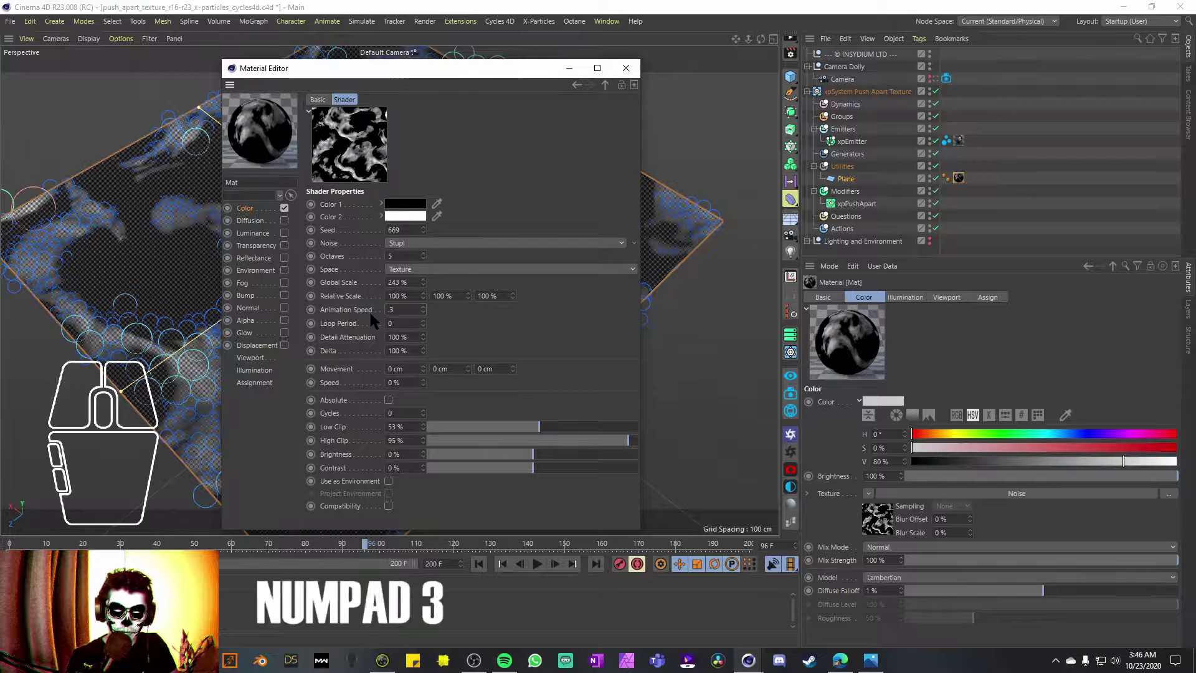
{"action": "key", "text": "Tab"}
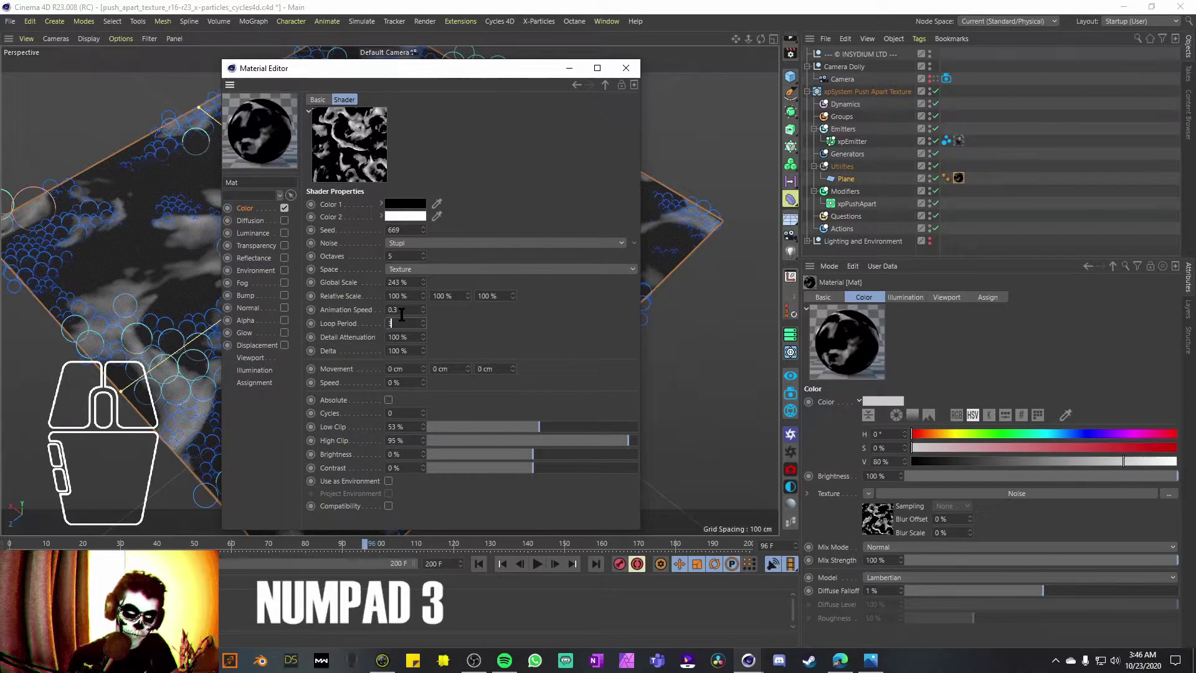
{"action": "type", "text": "3"}
{"action": "key", "text": "Return"}
{"action": "left_click", "coordinate": [423, 228]}
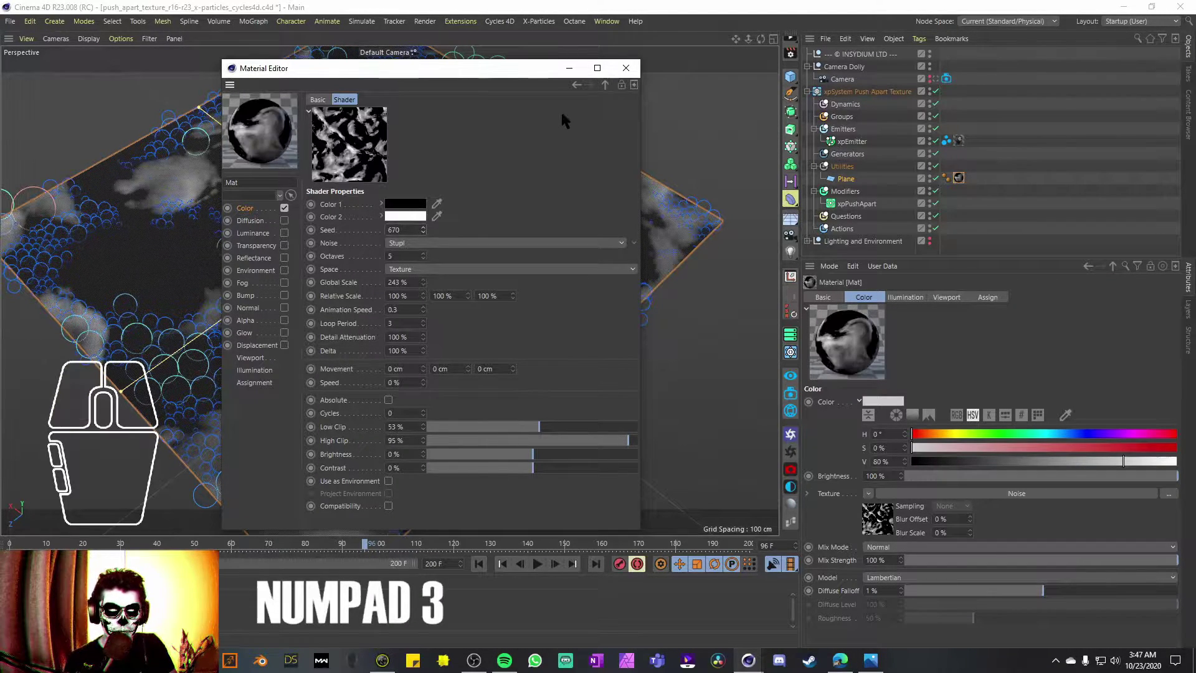
{"action": "left_click", "coordinate": [570, 68]}
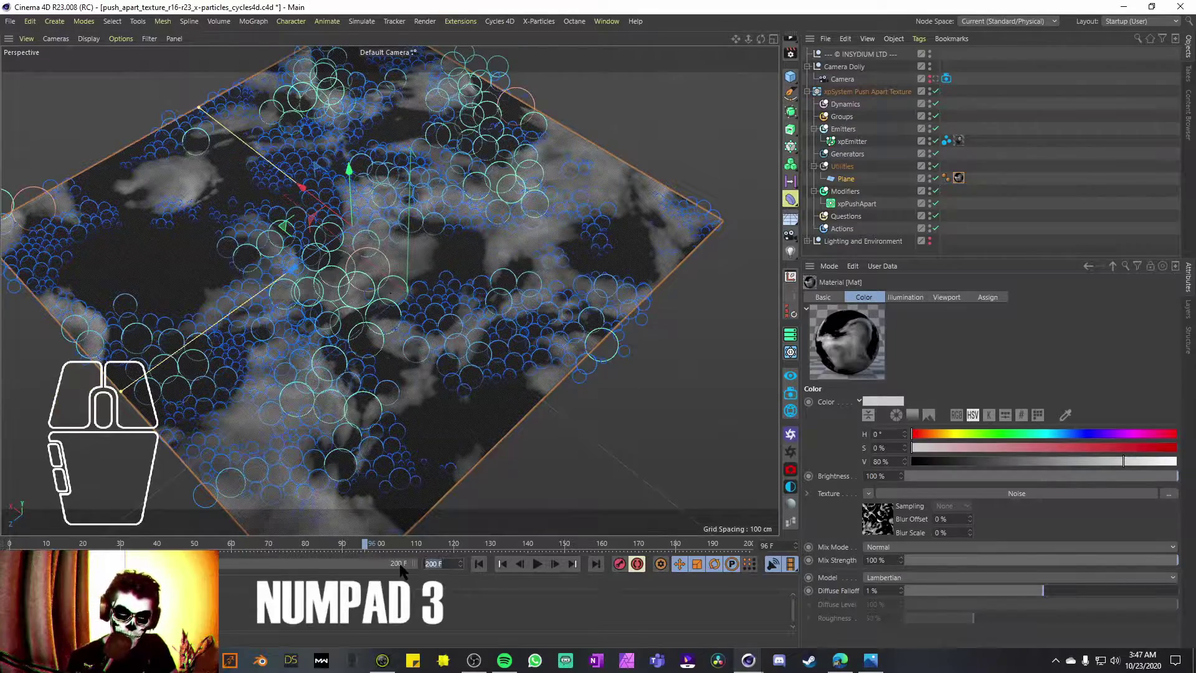
Extend the timeline to 300 frames and play the simulation with the animated noise texture
{"action": "type", "text": "300"}
{"action": "key", "text": "Return"}
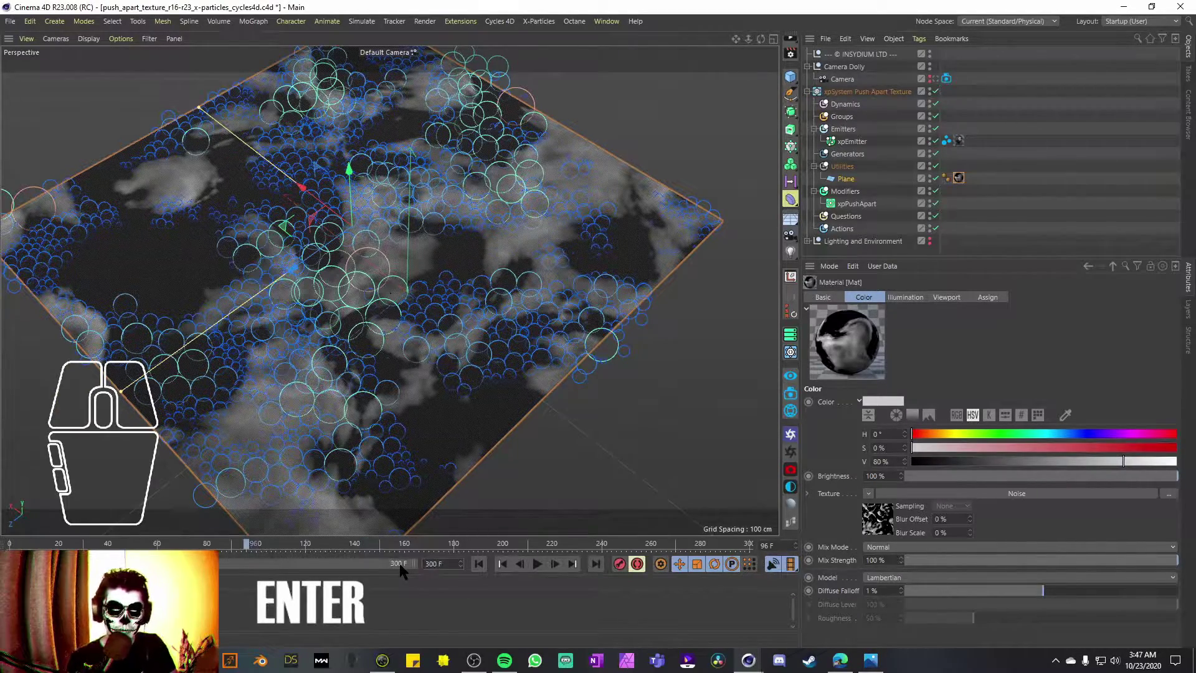
{"action": "left_click", "coordinate": [536, 565]}
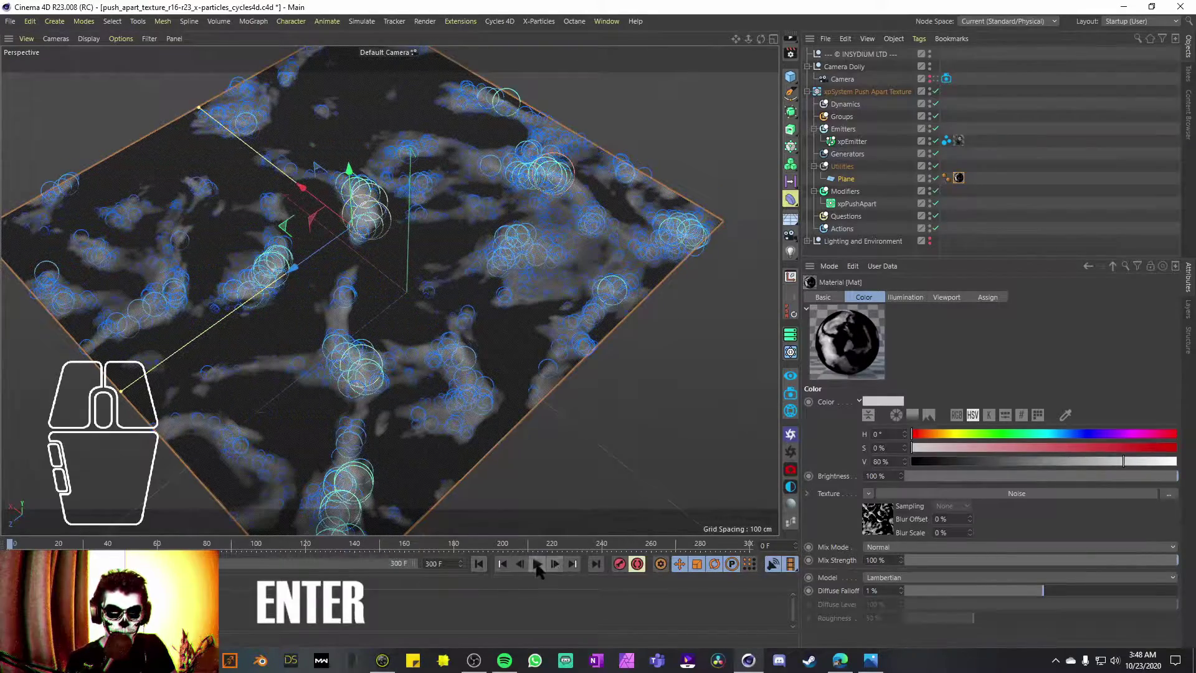
{"action": "left_click", "coordinate": [537, 564]}
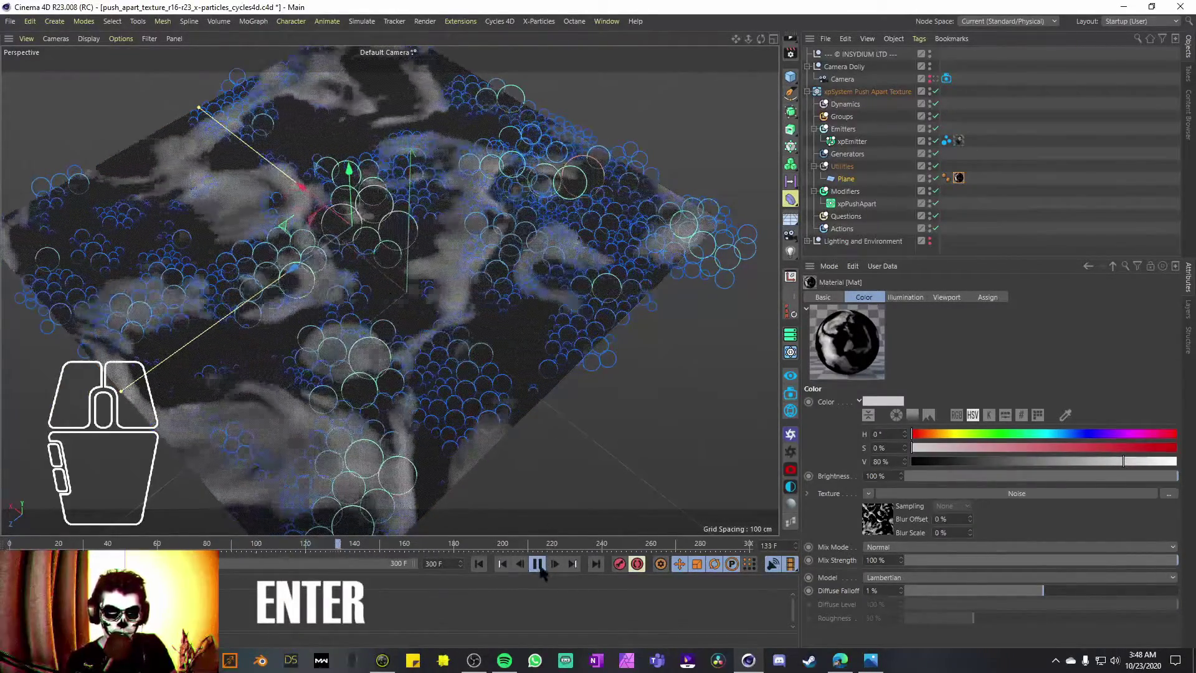
{"action": "left_click", "coordinate": [538, 564]}
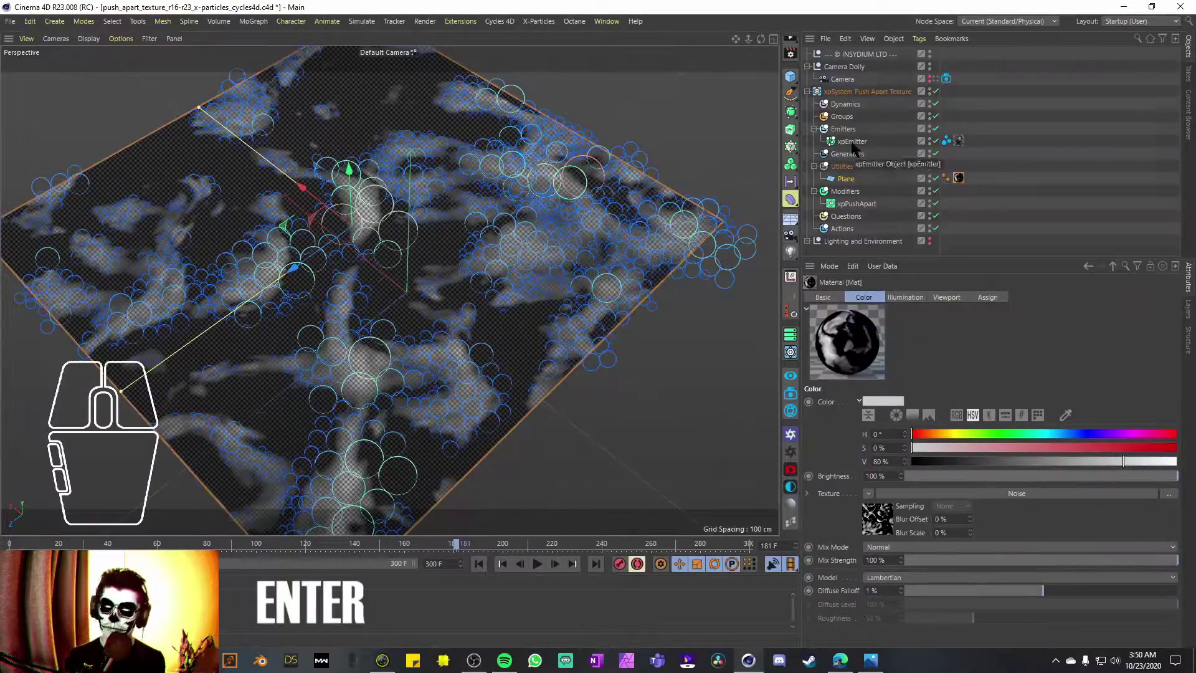
Review the xpEmitter's Texture, Topology, Initial State and Falloff object settings, and play the simulation
{"action": "left_click", "coordinate": [851, 142]}
{"action": "left_click", "coordinate": [861, 337]}
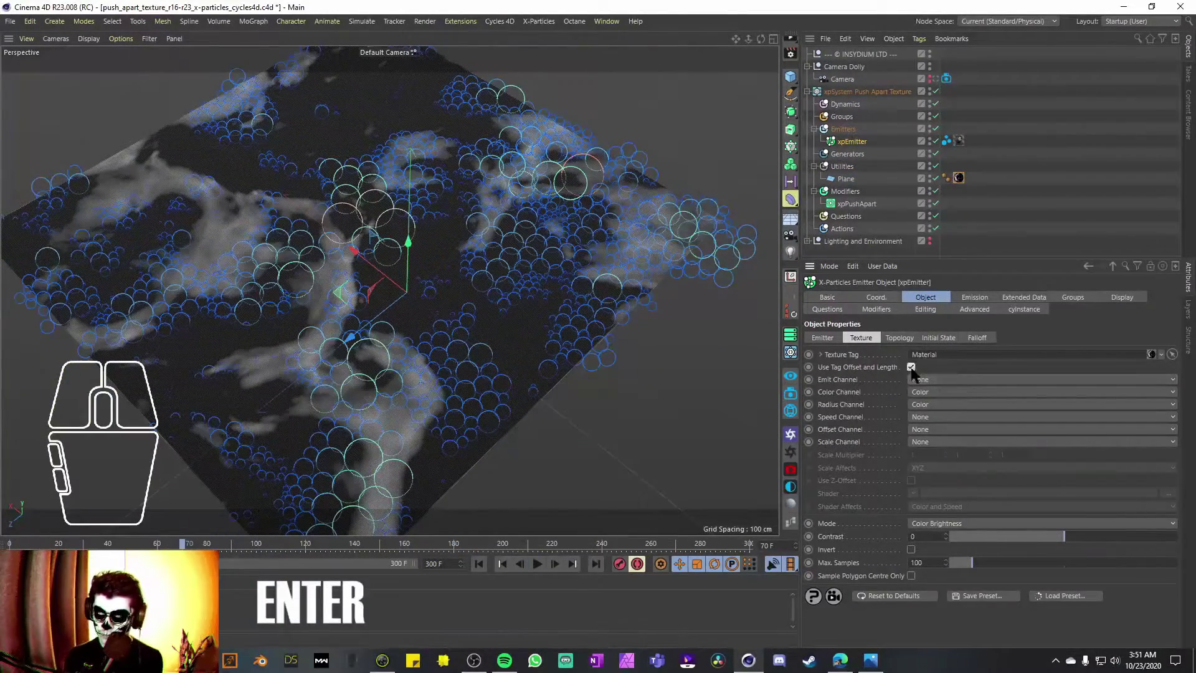
{"action": "left_click", "coordinate": [900, 337]}
{"action": "left_click", "coordinate": [938, 338]}
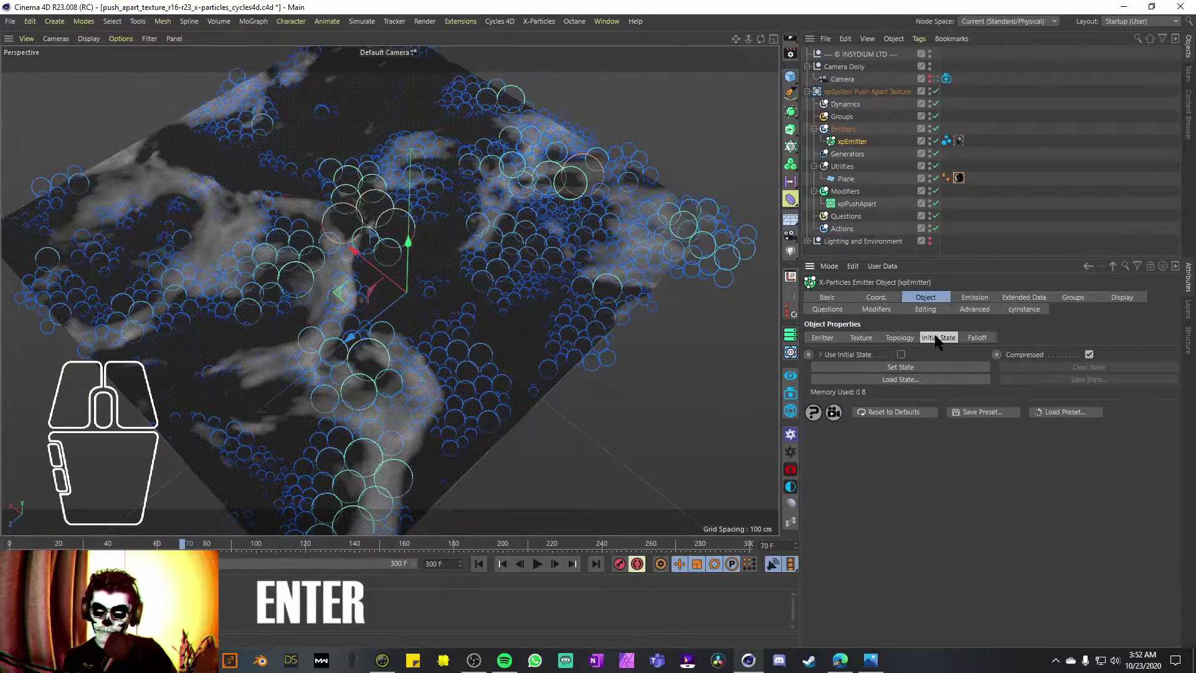
{"action": "left_click", "coordinate": [861, 337]}
{"action": "left_click", "coordinate": [545, 565]}
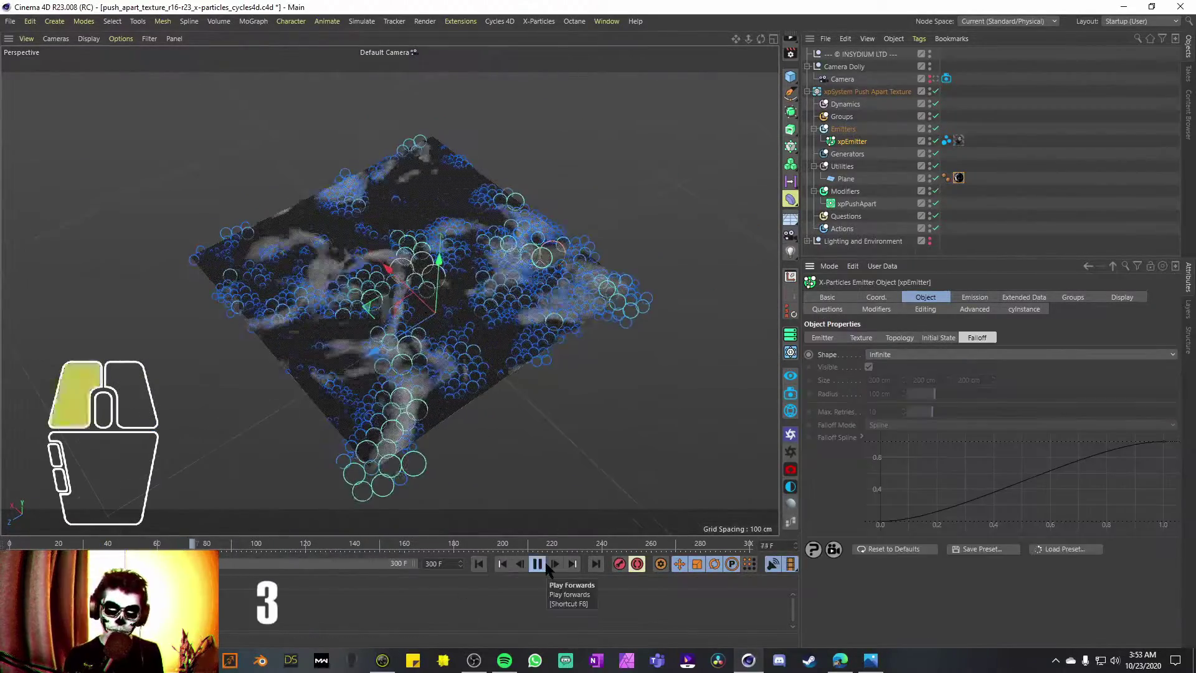
Change the Plane's noise to Luka with 600% Global Scale, 0.1 Animation Speed and 0 Loop Period, and play the simulation
{"action": "double_click", "coordinate": [959, 178]}
{"action": "key", "text": "Return"}
{"action": "key", "text": "KP_0"}
{"action": "left_click", "coordinate": [591, 83]}
{"action": "key", "text": "Return"}
{"action": "key", "text": "1"}
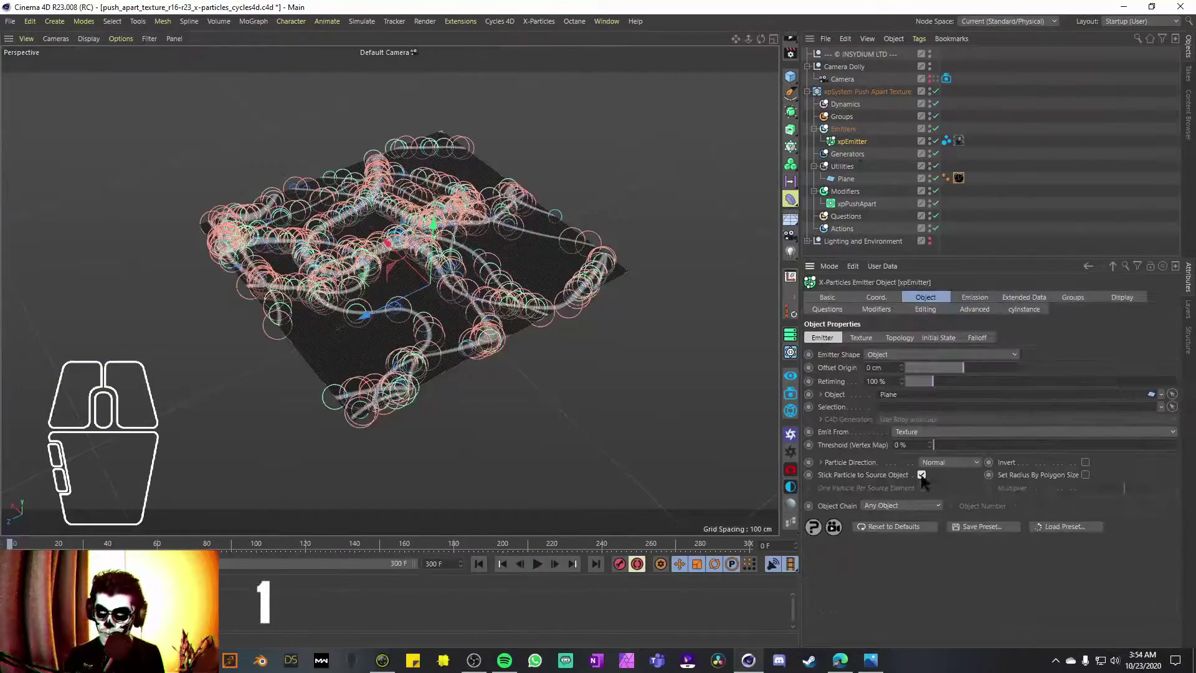
{"action": "key", "text": "Return"}
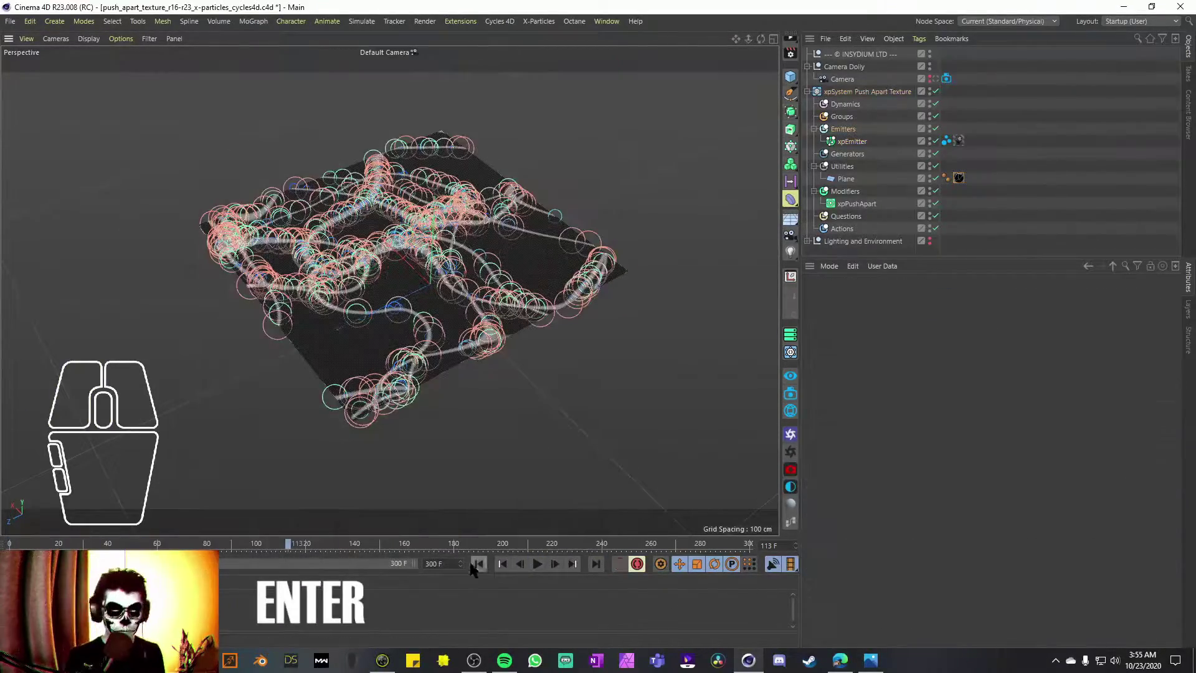
{"action": "key", "text": "3"}
{"action": "key", "text": "Return"}
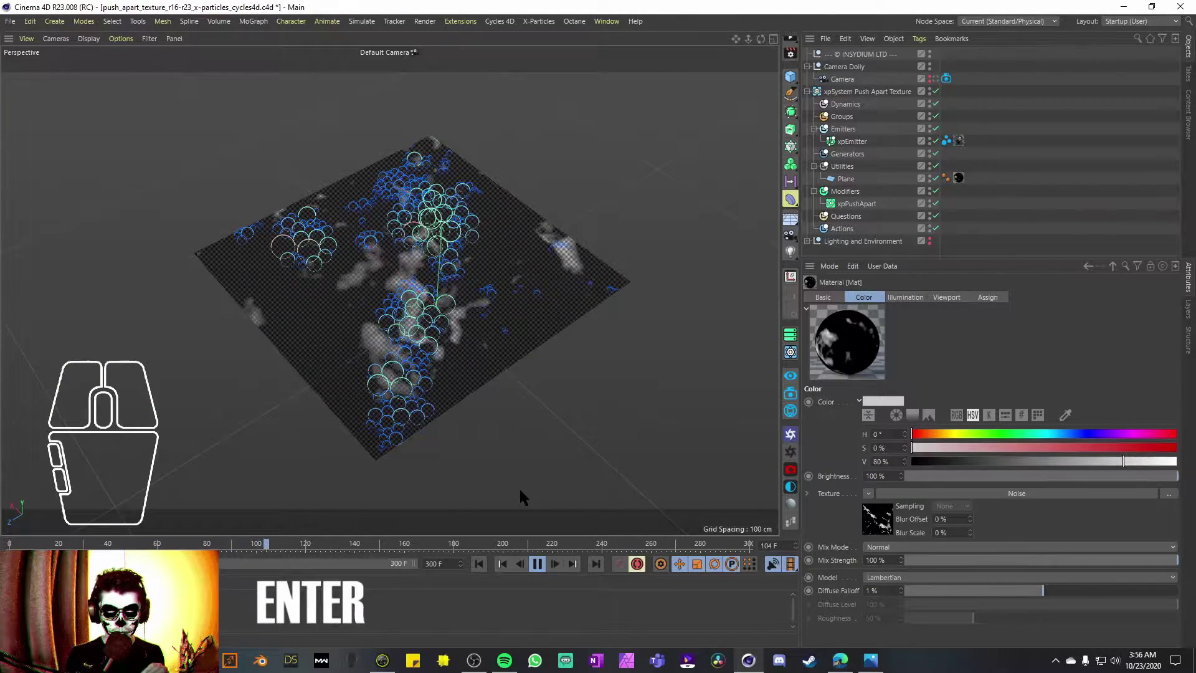
Replace the Plane with an enlarged Sphere under Utilities that carries the noise material
{"action": "left_click", "coordinate": [863, 142]}
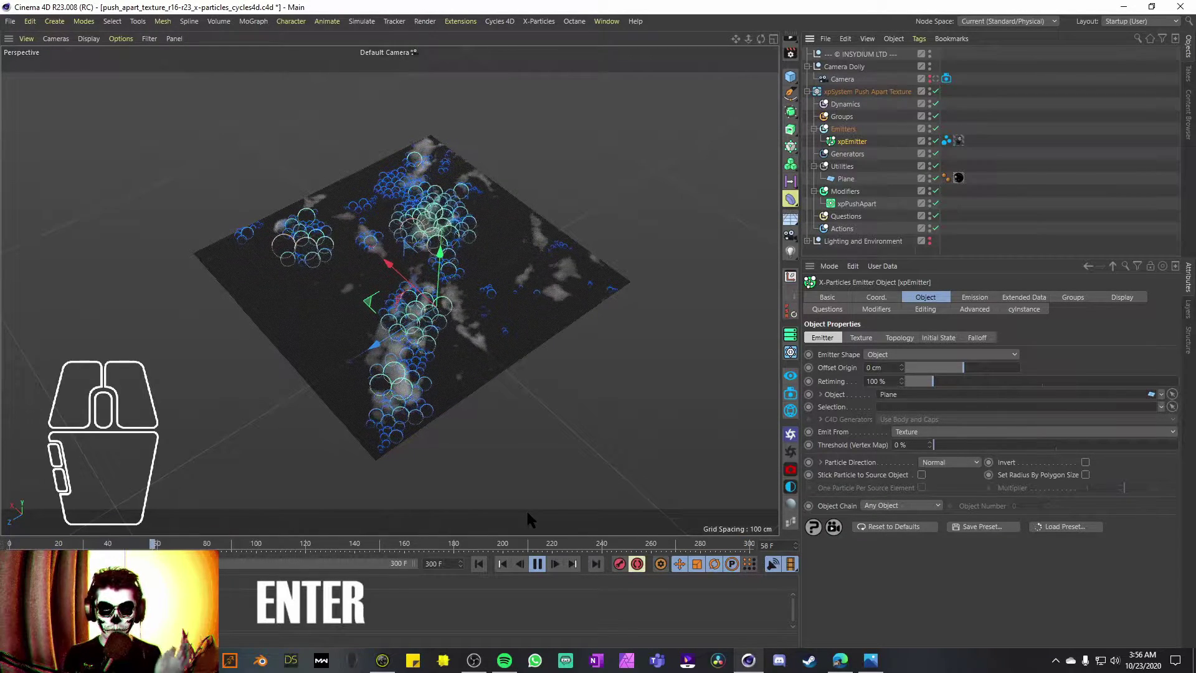
{"action": "left_click_drag", "start_coordinate": [526, 509], "coordinate": [573, 272]}
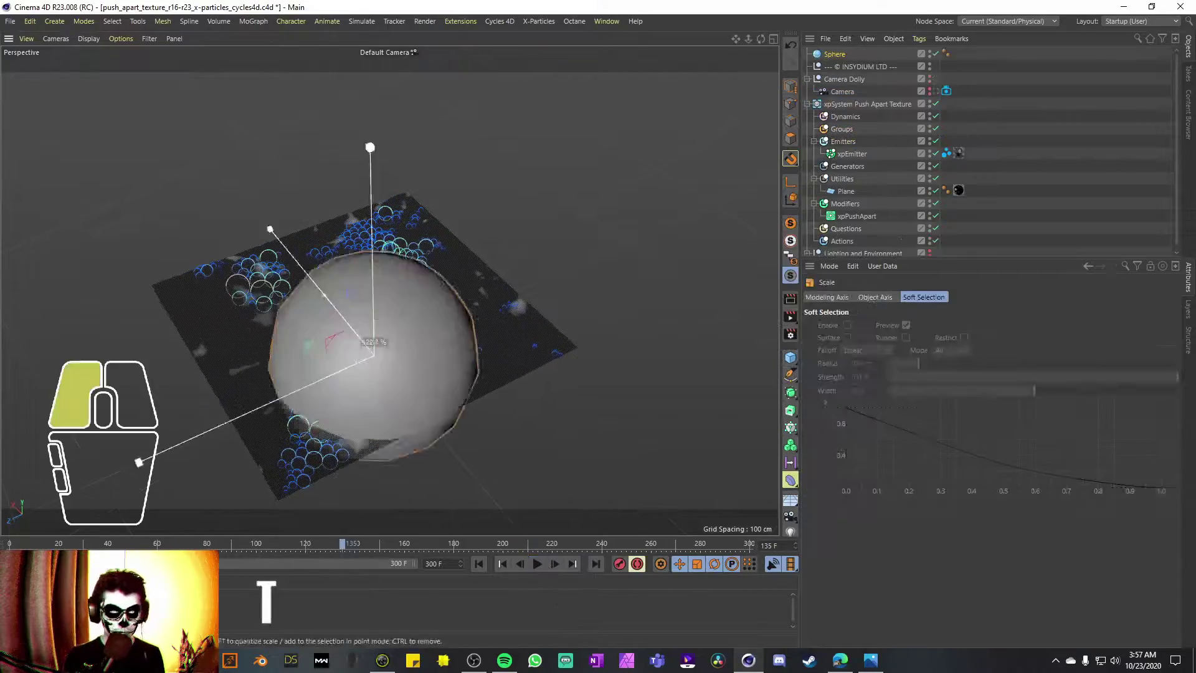
{"action": "left_click_drag", "start_coordinate": [374, 311], "coordinate": [289, 299]}
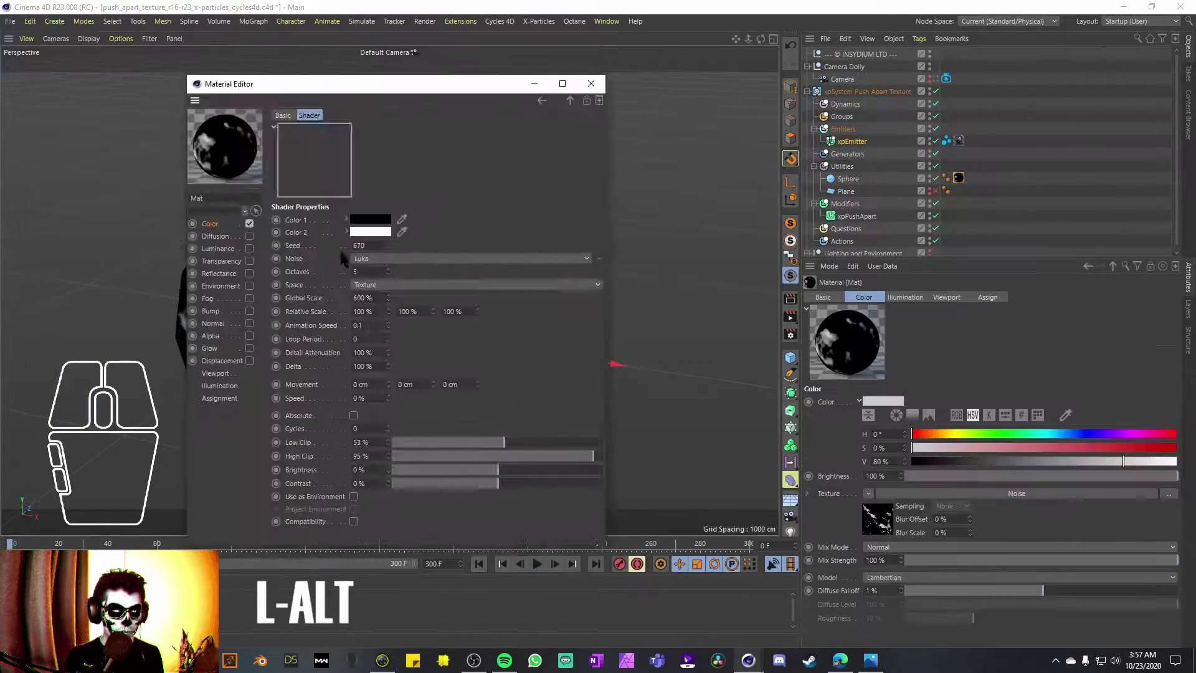
Try Displaced Turbulence noise at 250% Global Scale on the Sphere's material and pick a different noise type
{"action": "left_click", "coordinate": [413, 258]}
{"action": "left_click", "coordinate": [312, 323]}
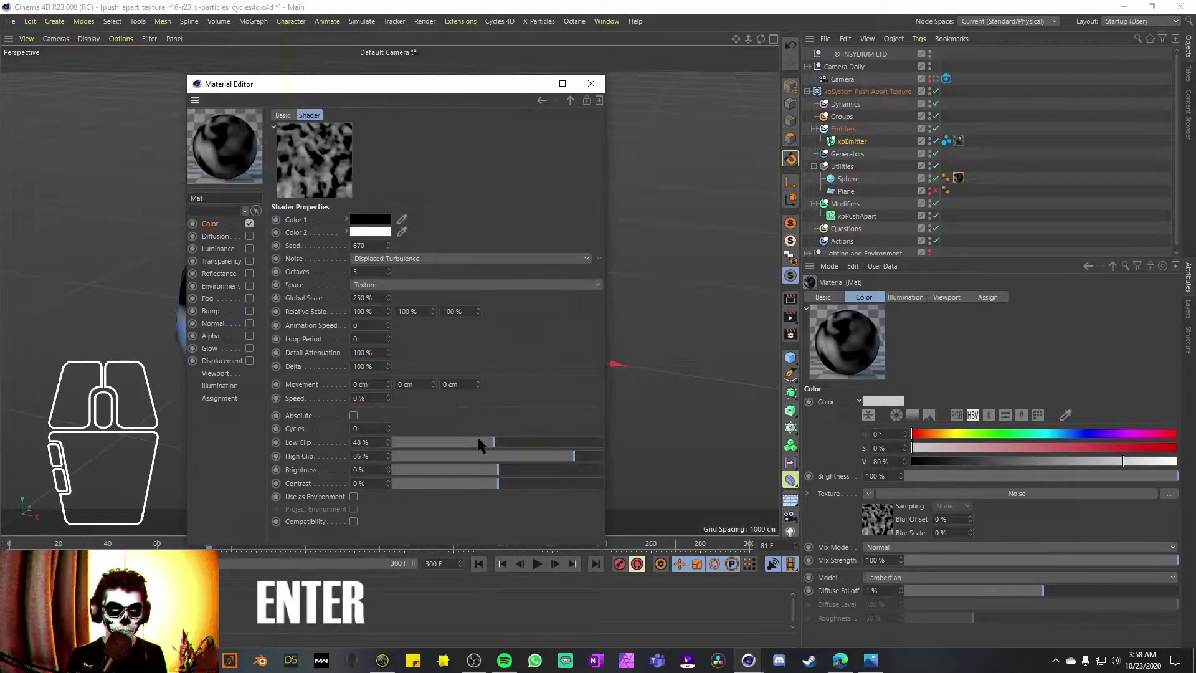
{"action": "left_click", "coordinate": [414, 258]}
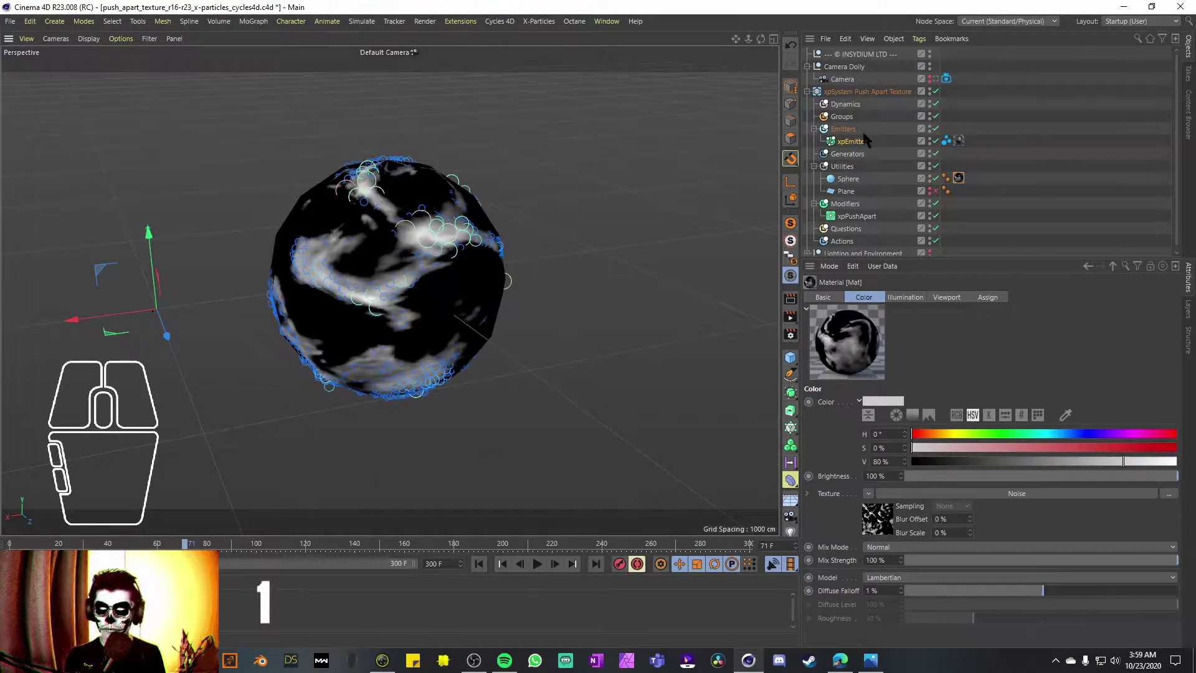
Add a Vibrate tag to the Sphere with rotation enabled, amplitudes of 30°, 60° and 90°, and frequency 0.1
{"action": "left_click", "coordinate": [857, 217]}
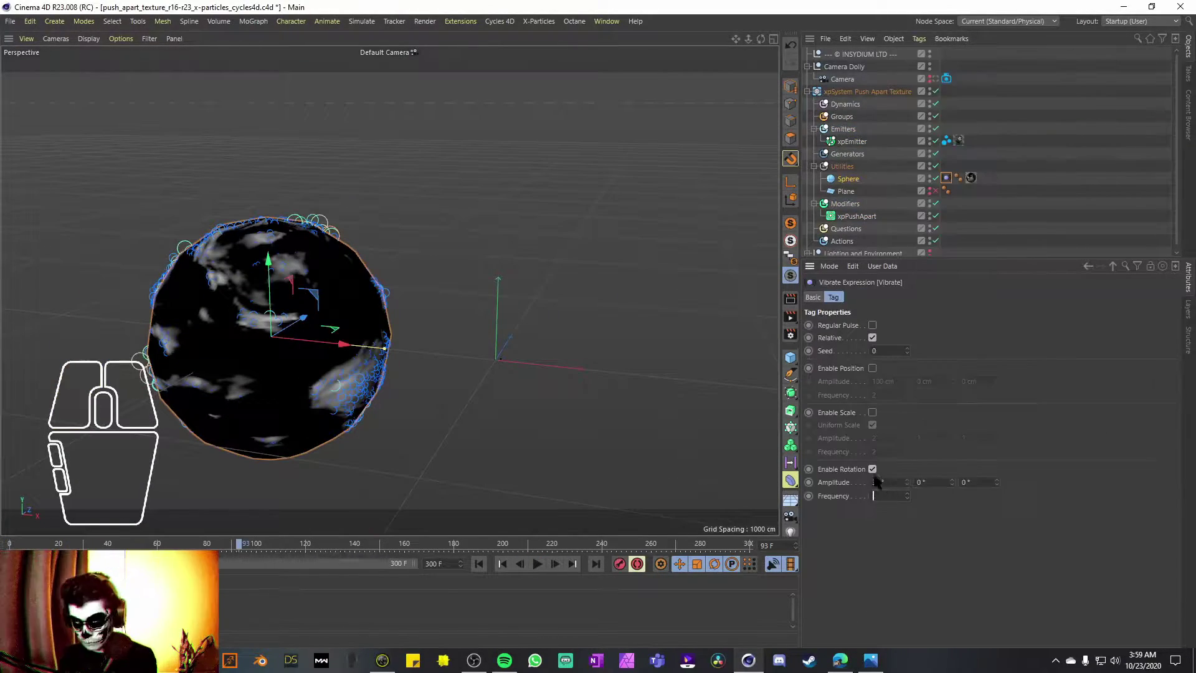
{"action": "key", "text": "Return"}
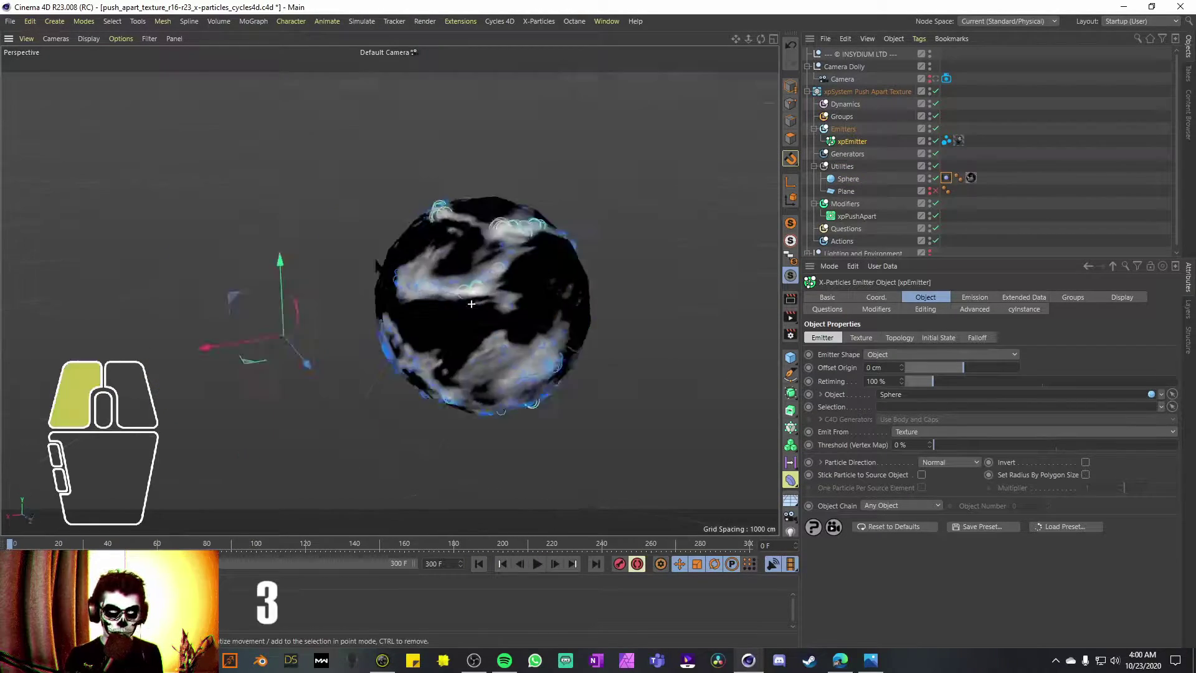
{"action": "left_click_drag", "start_coordinate": [399, 293], "coordinate": [390, 291]}
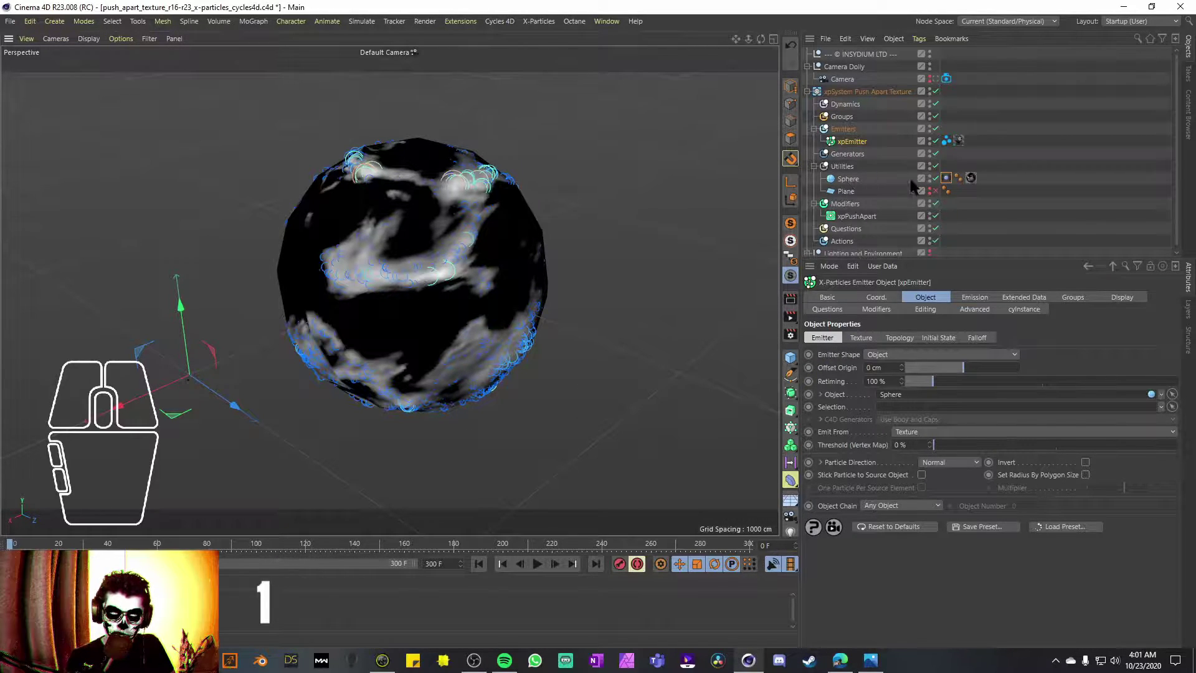
Review the Sphere's Vibrate tag and the xpPushApart modifier's settings, and play the simulation on the rotating Sphere
{"action": "left_click", "coordinate": [947, 179]}
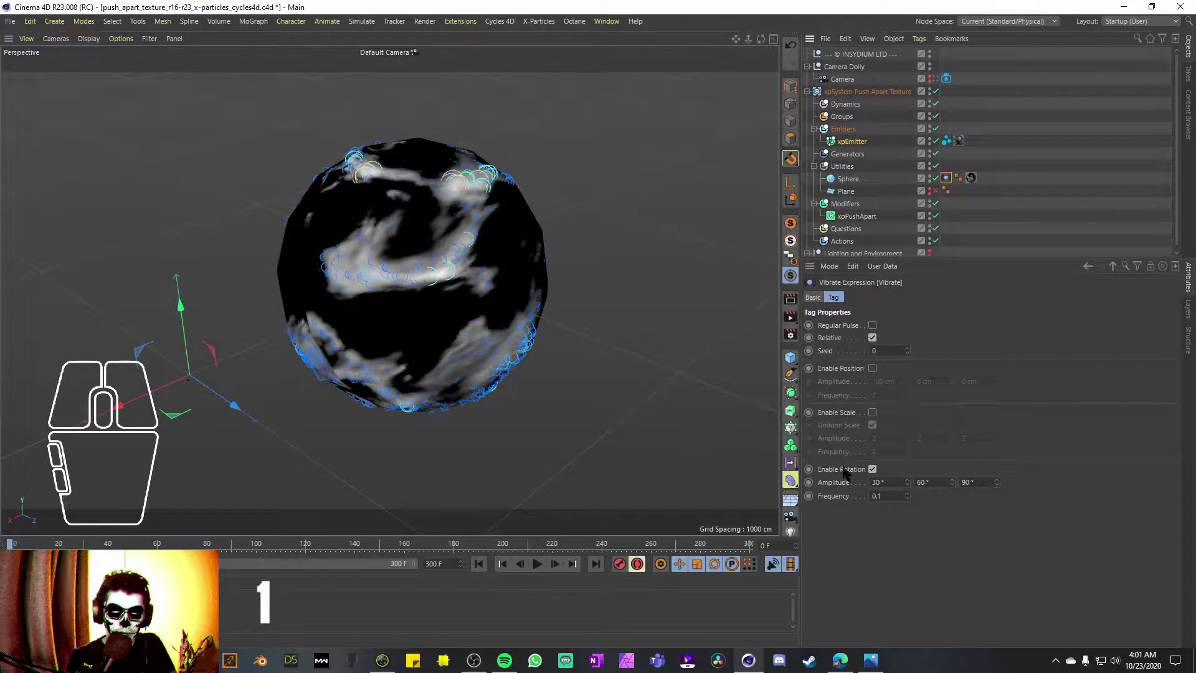
{"action": "left_click", "coordinate": [856, 216]}
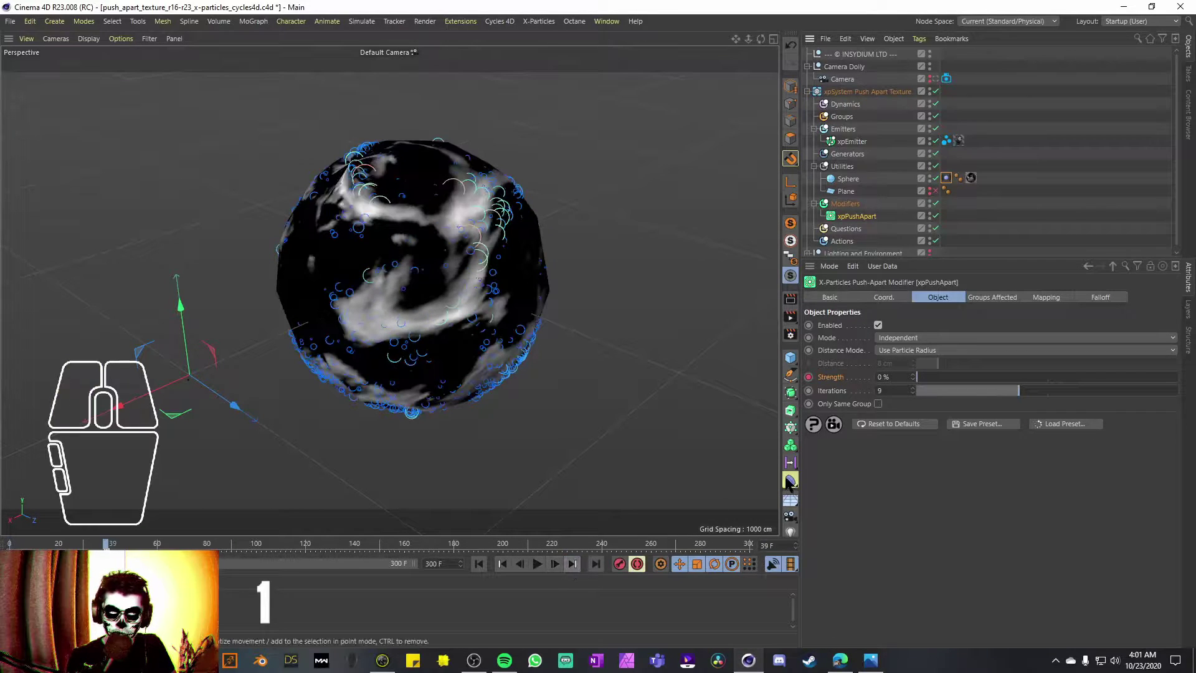
{"action": "left_click", "coordinate": [537, 563]}
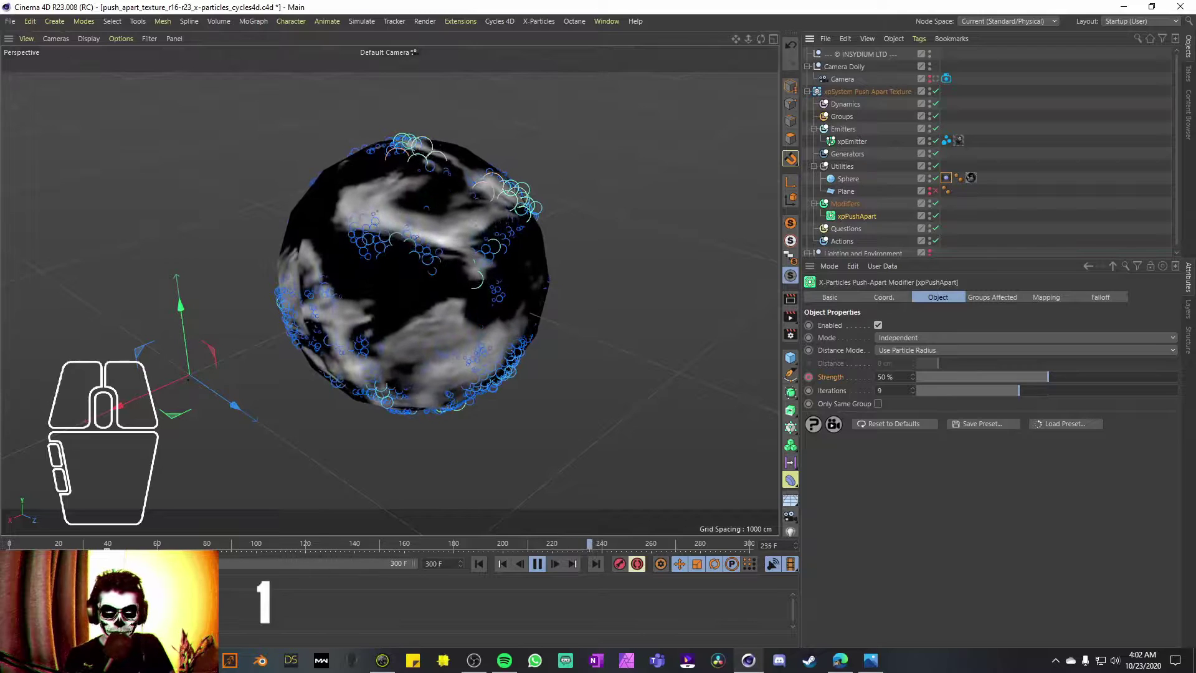
Enable Stick Particle to Source Object on the xpEmitter and replay the simulation from the start
{"action": "left_click", "coordinate": [852, 142]}
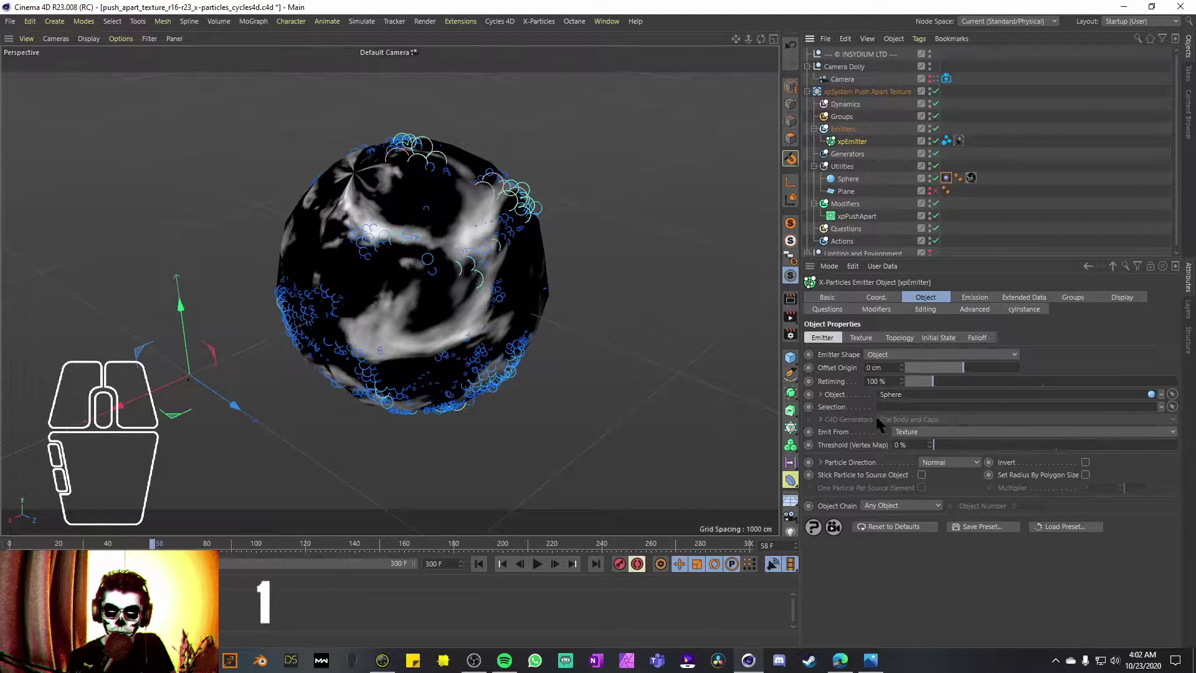
{"action": "left_click", "coordinate": [921, 475]}
{"action": "key", "text": "F8"}
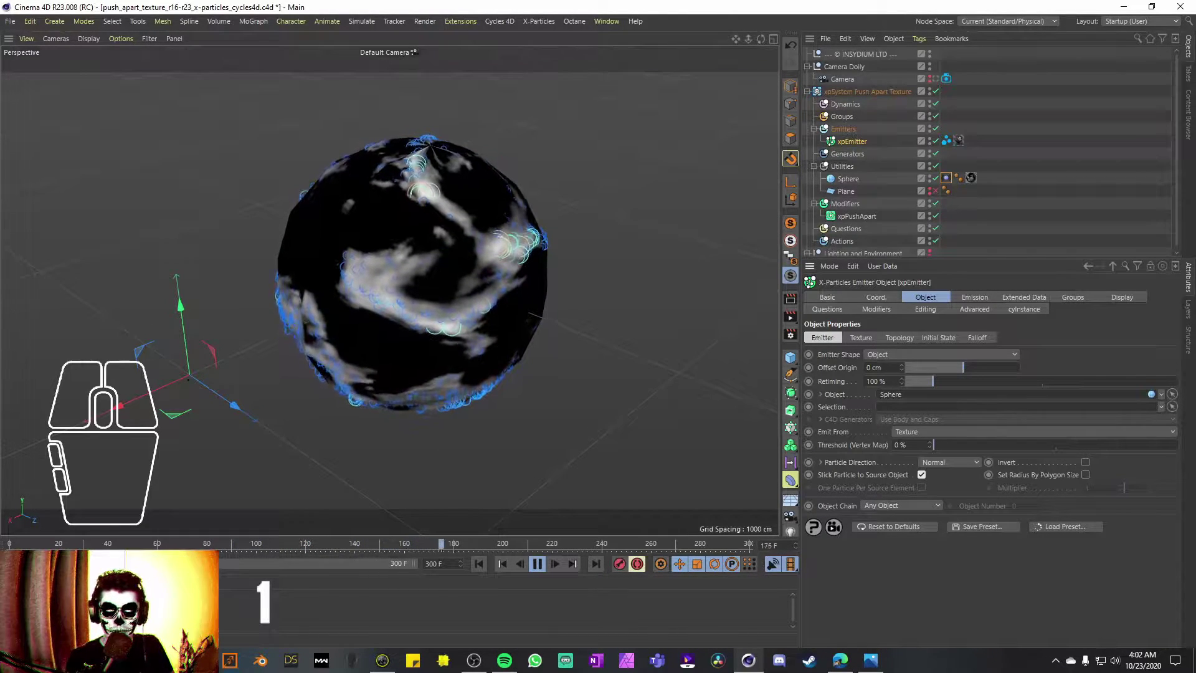
{"action": "key", "text": "shift+f"}
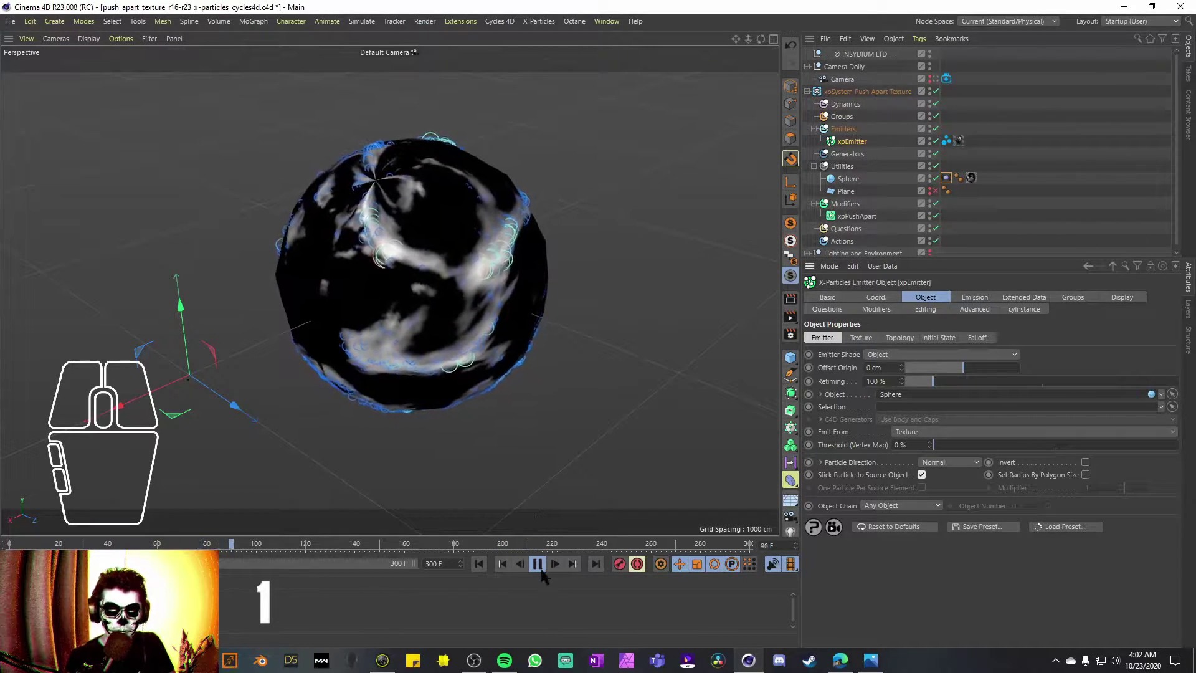
Try Shot emission on the xpEmitter with a 300 F Duration and a Shot Count of 10, and play the simulation
{"action": "key", "text": "Return"}
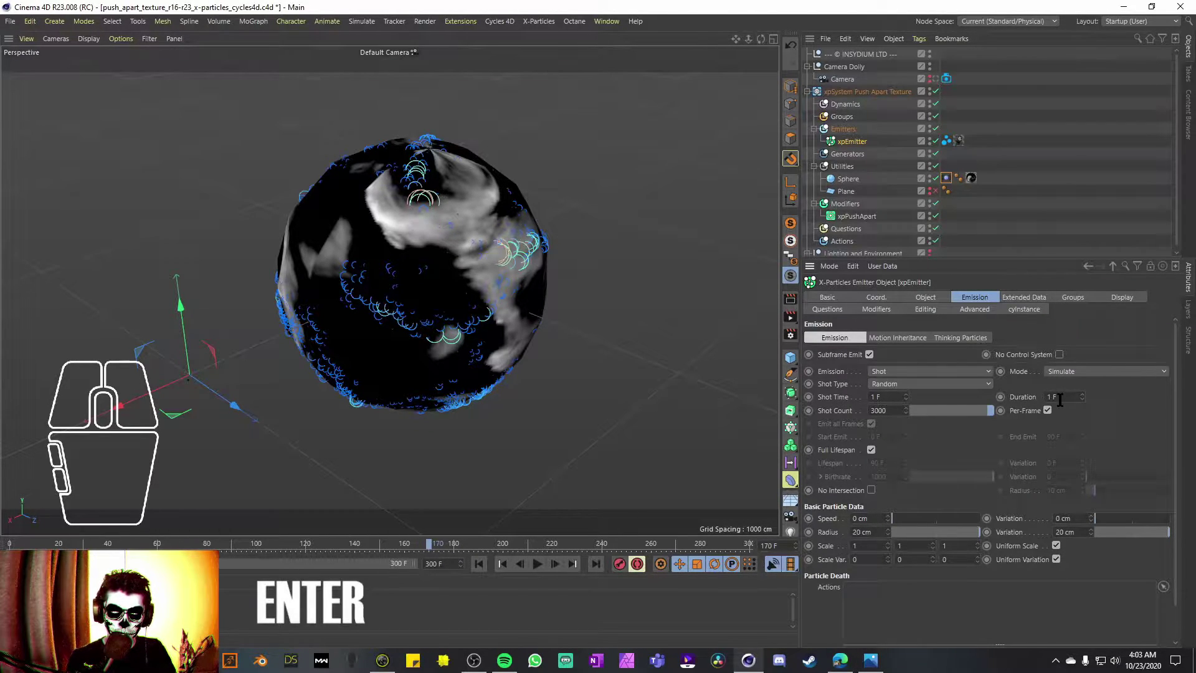
{"action": "type", "text": "300"}
{"action": "key", "text": "Return"}
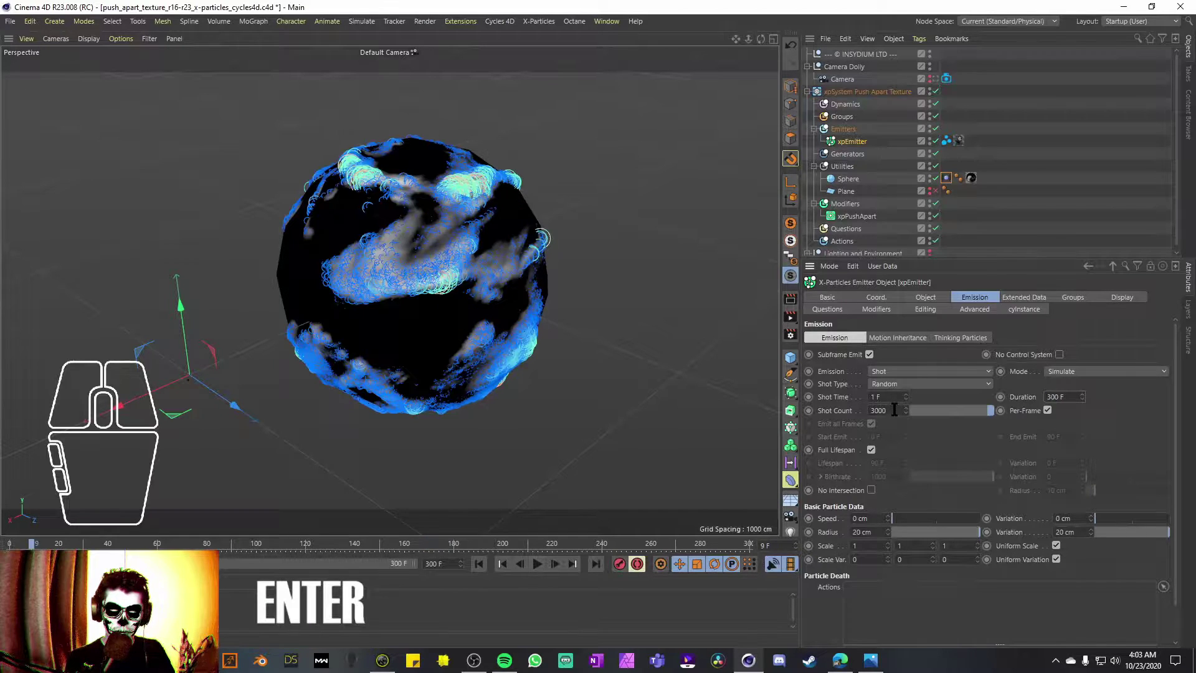
{"action": "left_click", "coordinate": [894, 409]}
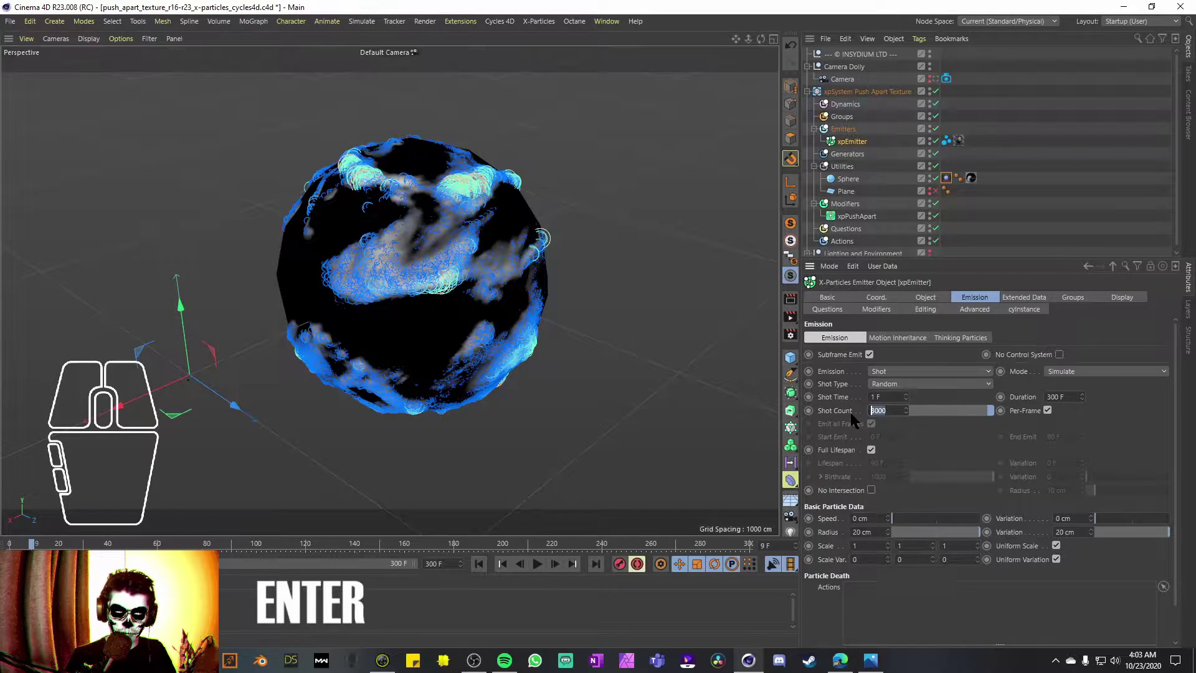
{"action": "type", "text": "10"}
{"action": "key", "text": "Return"}
{"action": "left_click", "coordinate": [537, 564]}
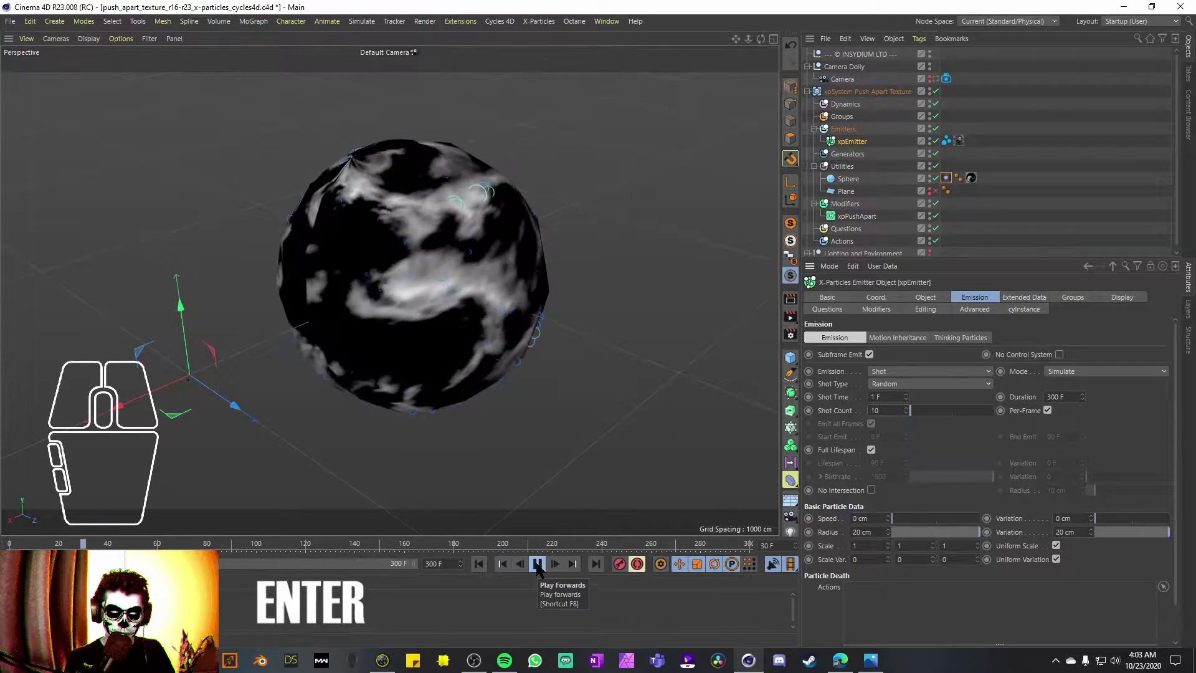
Undo the xpEmitter's Shot emission changes and check the simulation with Rate emission
{"action": "key", "text": "ctrl+z"}
{"action": "key", "text": "ctrl+z"}
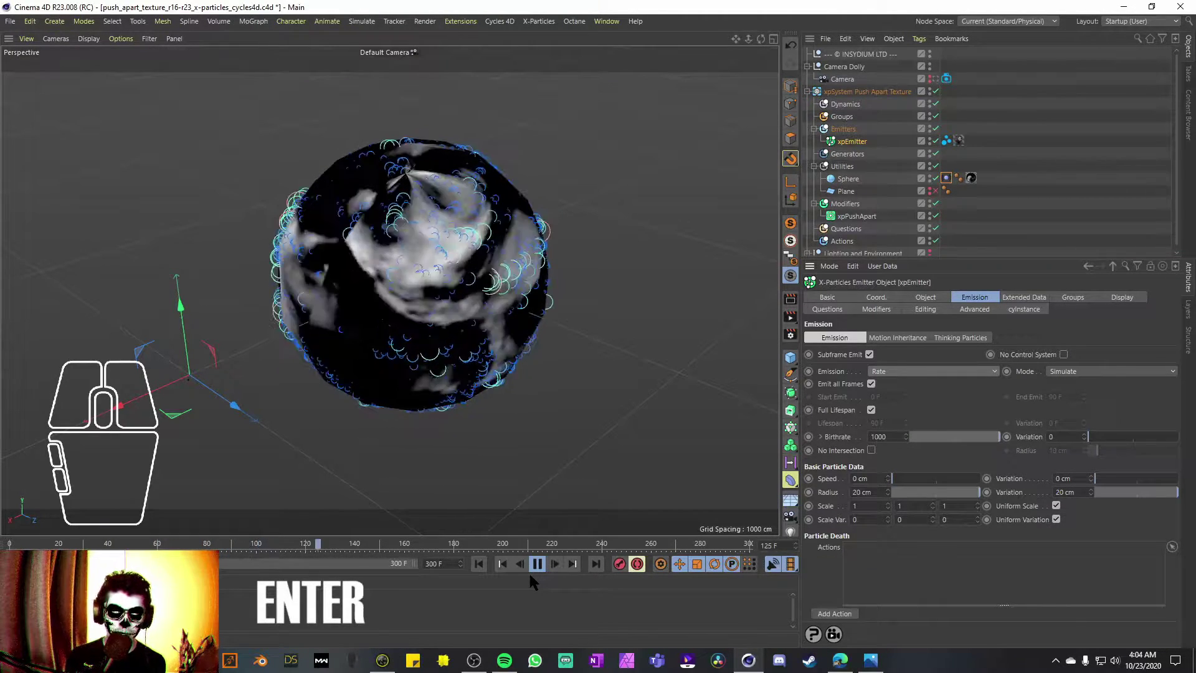
{"action": "left_click", "coordinate": [532, 567]}
Add an xpAttractor modifier to the Modifiers group and disable the xpPushApart modifier
{"action": "left_click", "coordinate": [845, 204]}
{"action": "left_click", "coordinate": [934, 351]}
{"action": "left_click", "coordinate": [937, 235]}
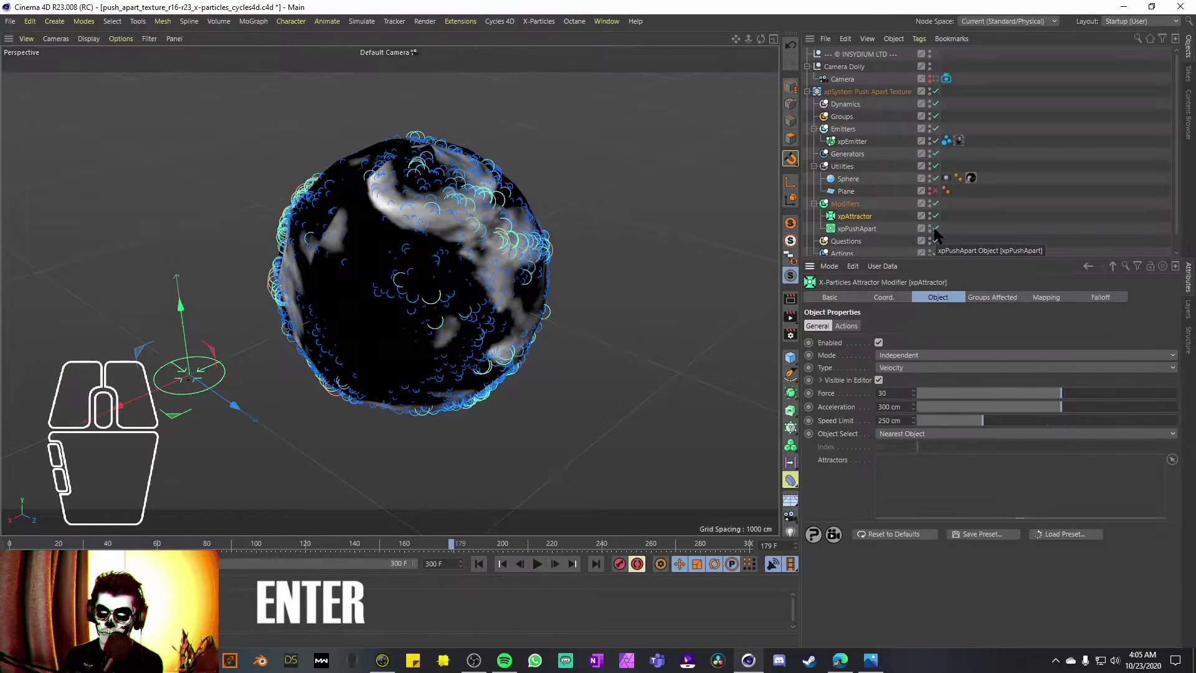
Add an xpVertexMap to the Utilities group with the Sphere as its object and a Texture layer
{"action": "left_click", "coordinate": [843, 167]}
{"action": "left_click", "coordinate": [855, 373]}
{"action": "left_click", "coordinate": [840, 372]}
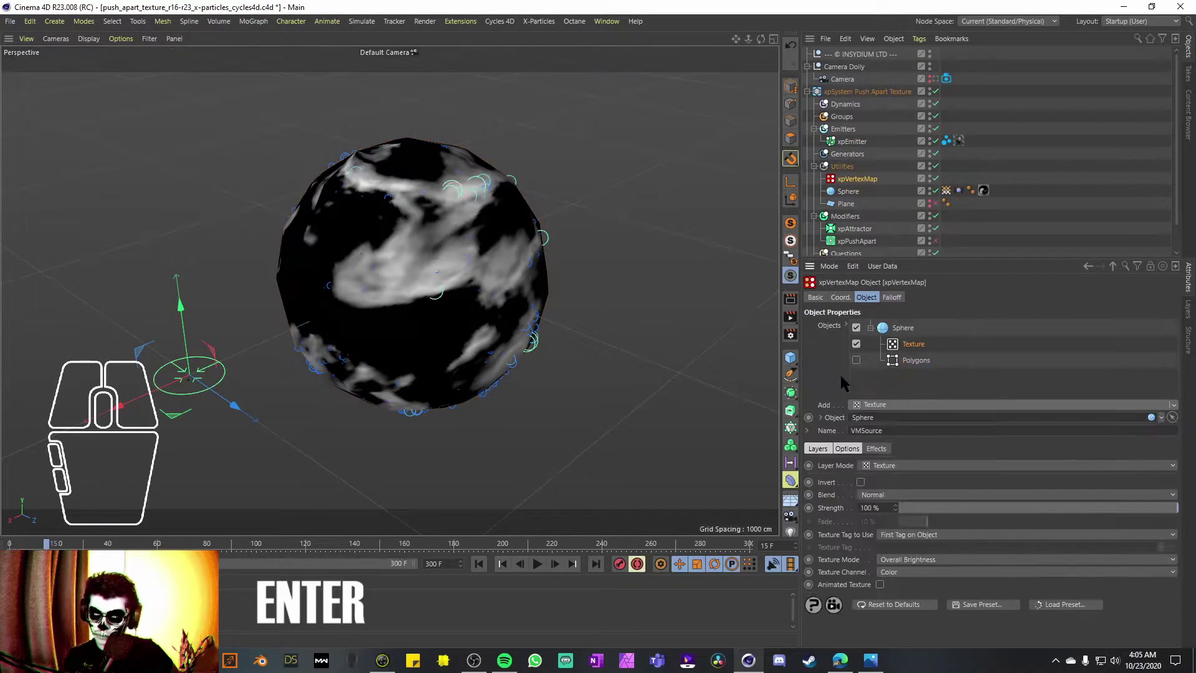
Move the Sphere's Material tag ahead of its other tags and assign it to the xpVertexMap as the Selected Tag texture
{"action": "left_click", "coordinate": [537, 564]}
{"action": "left_click", "coordinate": [537, 563]}
{"action": "left_click_drag", "start_coordinate": [983, 190], "coordinate": [944, 190]}
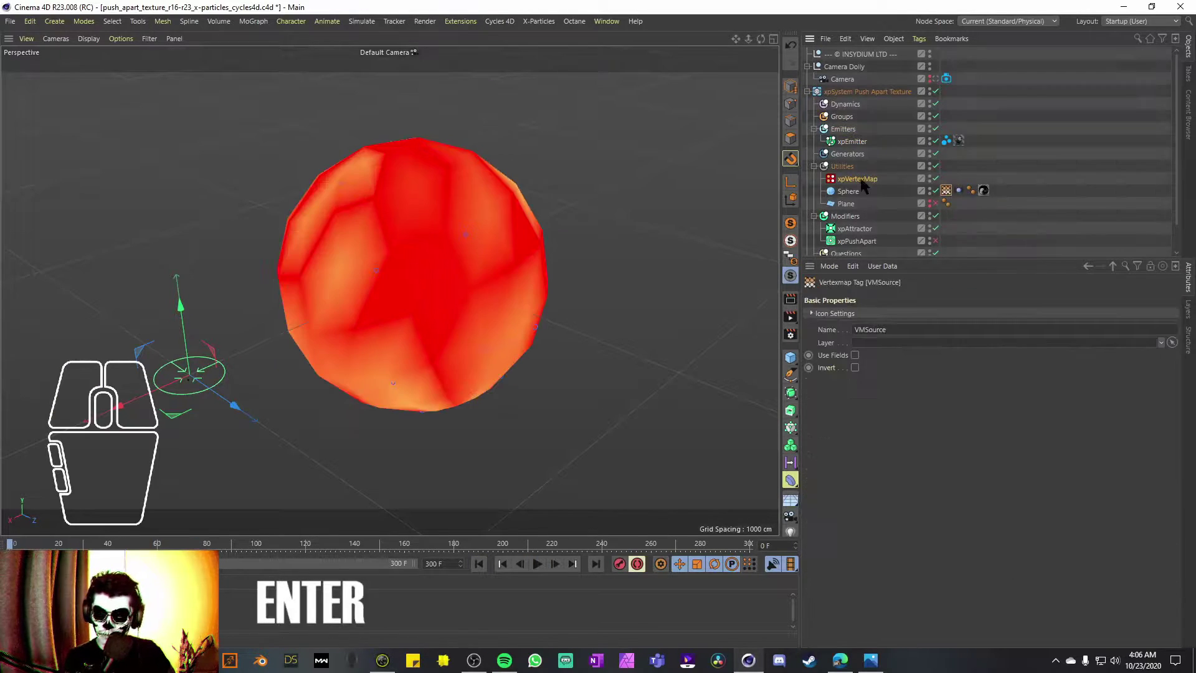
{"action": "left_click", "coordinate": [858, 179]}
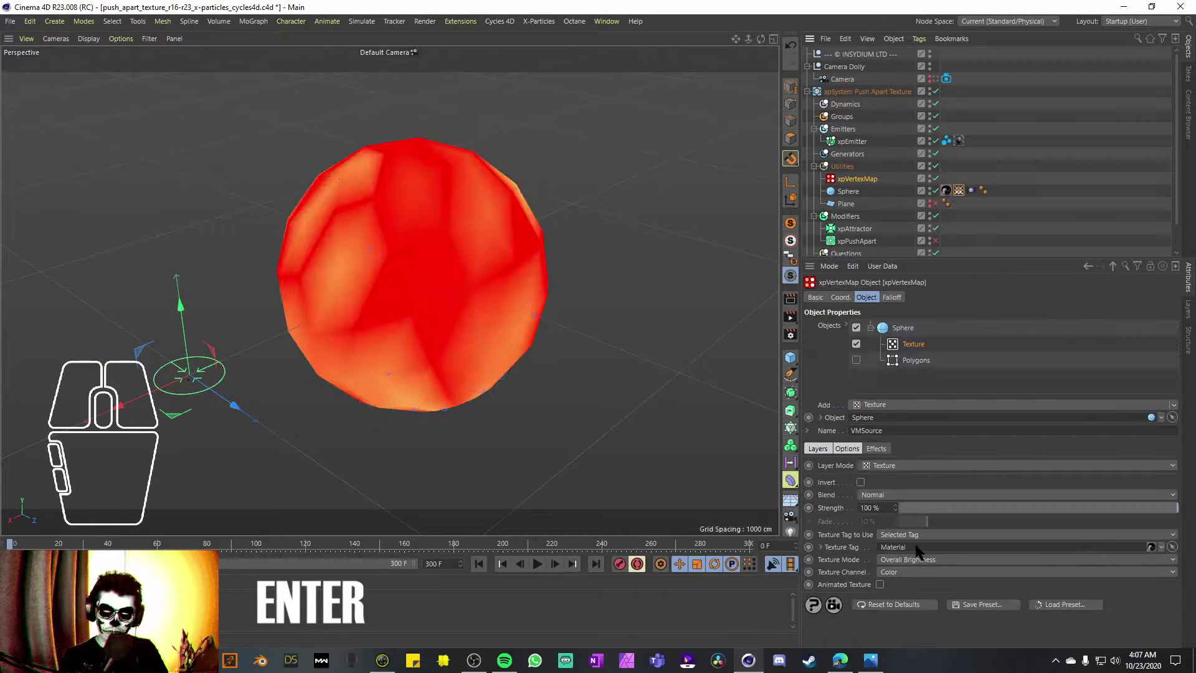
{"action": "left_click", "coordinate": [919, 39]}
{"action": "left_click", "coordinate": [986, 199]}
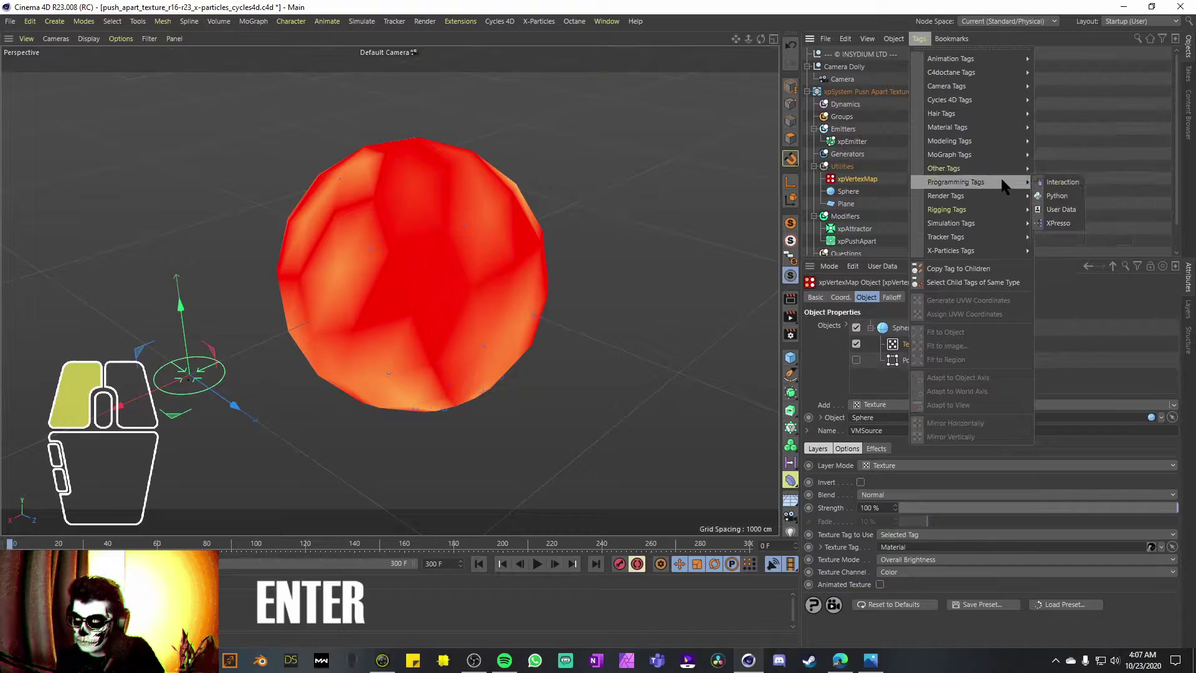
{"action": "left_click", "coordinate": [1116, 302]}
Enable Animated Texture on the xpVertexMap, put it in the xpAttractor's Attractors list and replay the simulation
{"action": "key", "text": "F8"}
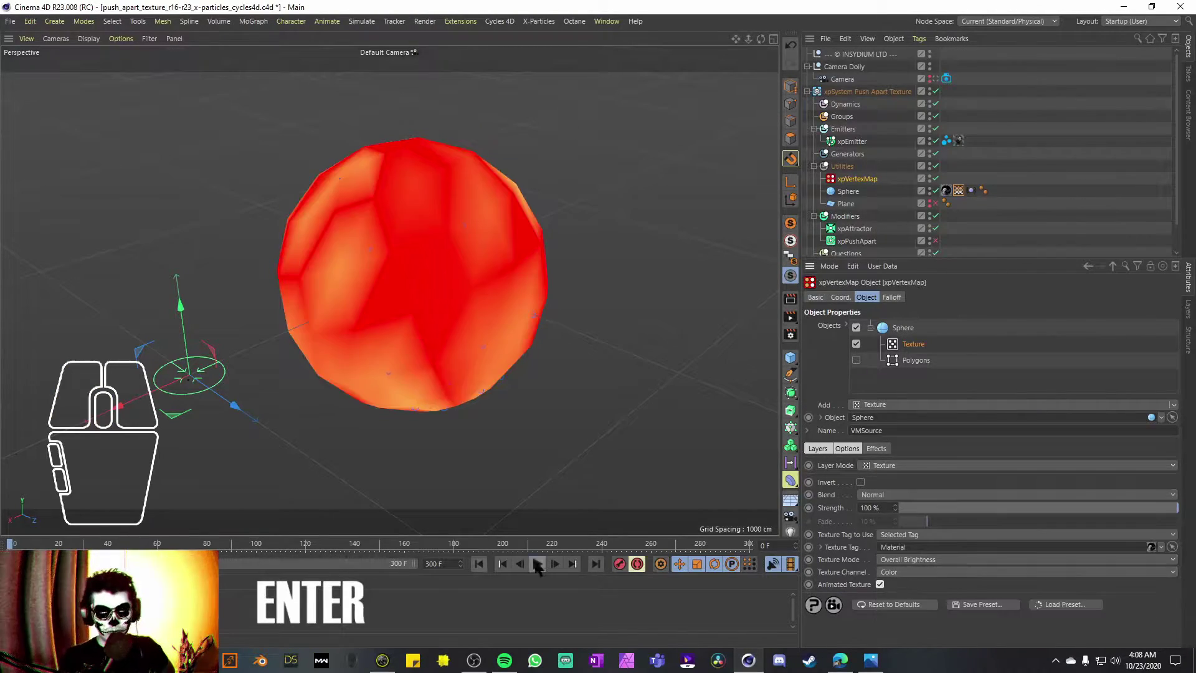
{"action": "left_click", "coordinate": [857, 179]}
{"action": "left_click", "coordinate": [478, 564]}
{"action": "left_click", "coordinate": [857, 178]}
{"action": "key", "text": "F8"}
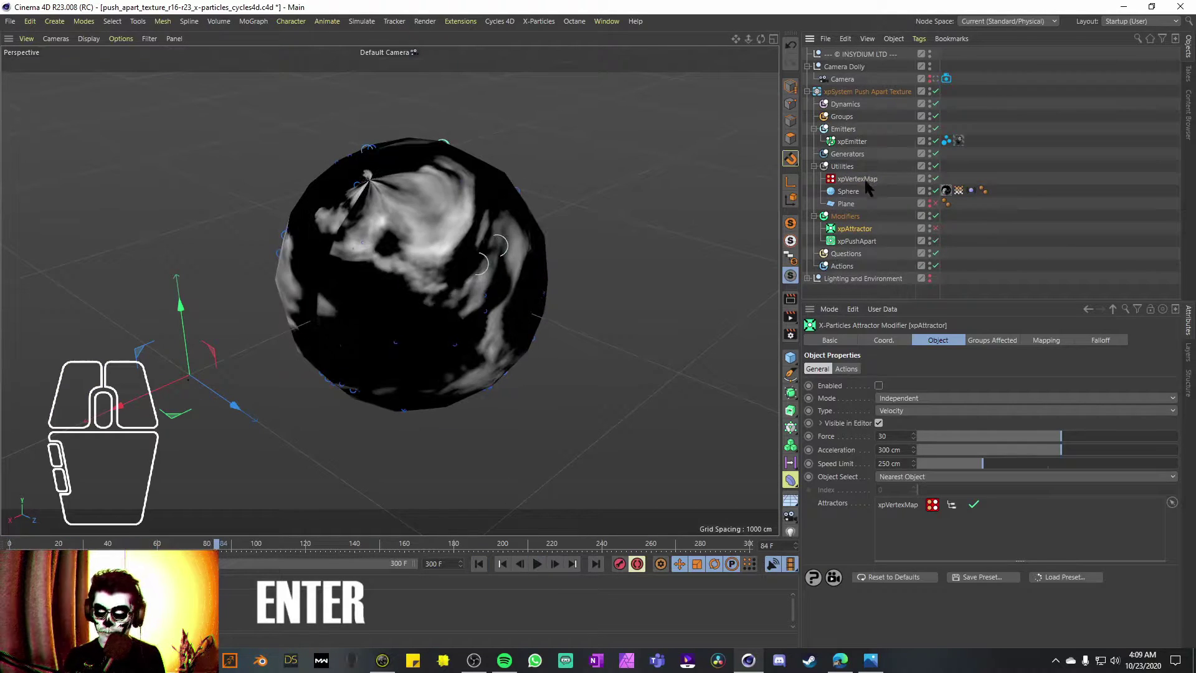
Replay the simulation with the xpAttractor enabled and xpPushApart disabled
{"action": "left_click", "coordinate": [539, 563]}
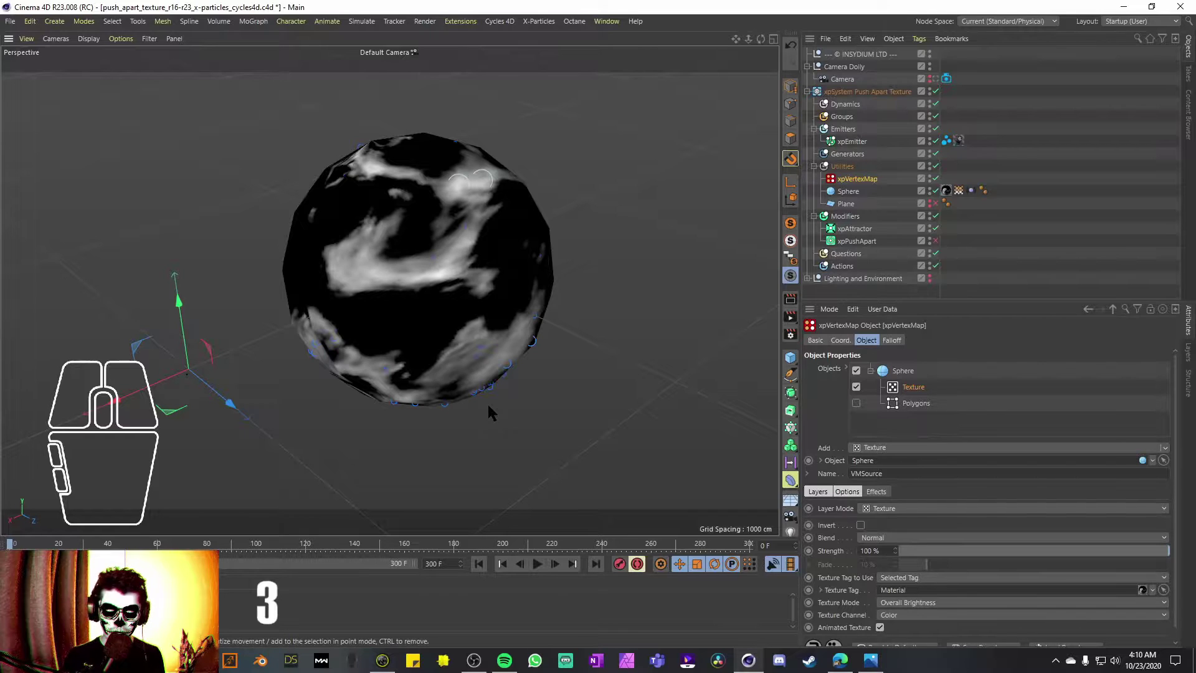
{"action": "left_click", "coordinate": [537, 564]}
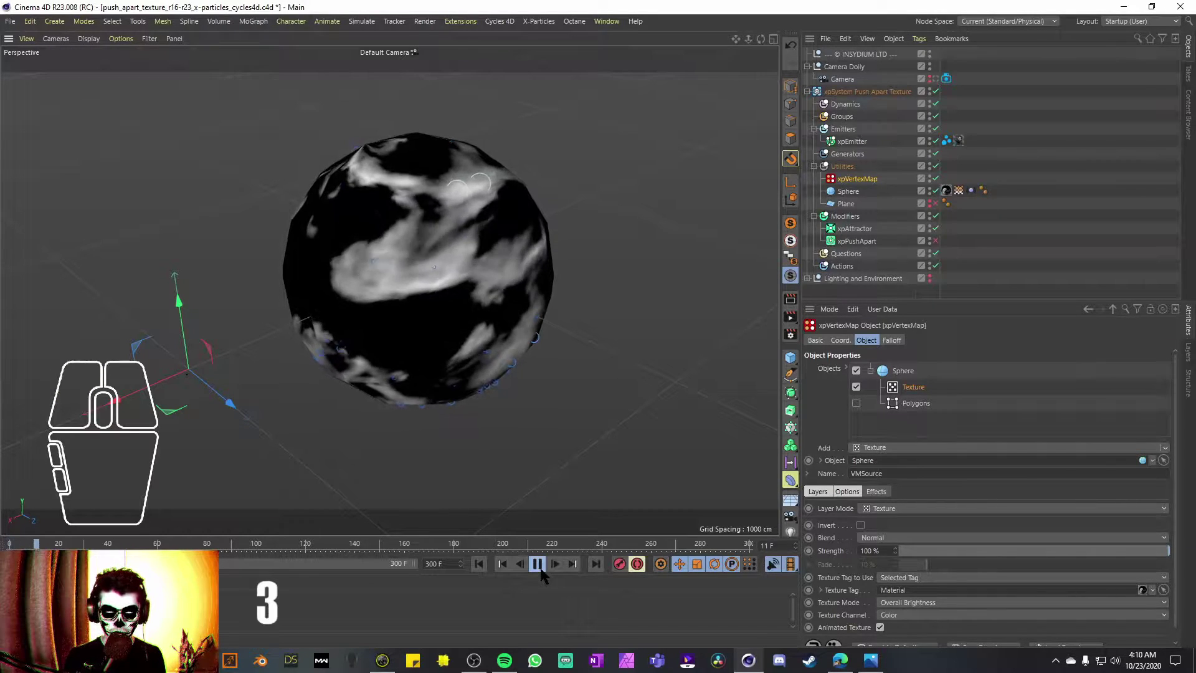
{"action": "left_click", "coordinate": [537, 564]}
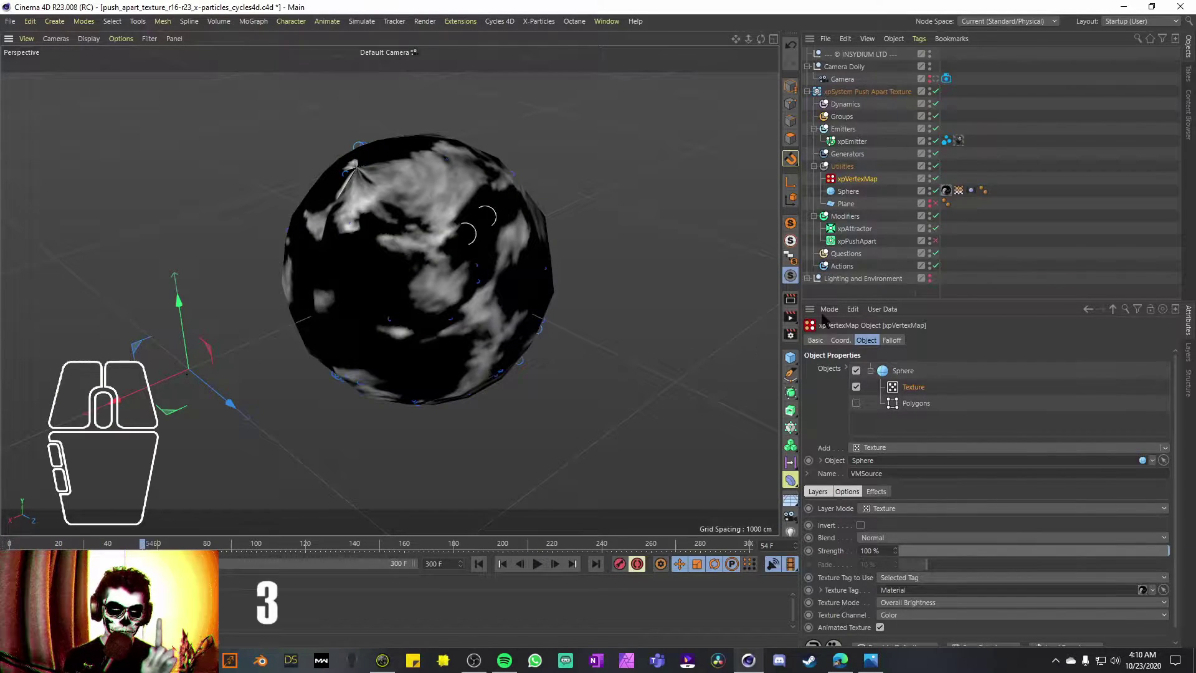
Review the xpAttractor's Attractors list and the xpVertexMap's texture layer settings
{"action": "left_click", "coordinate": [861, 230]}
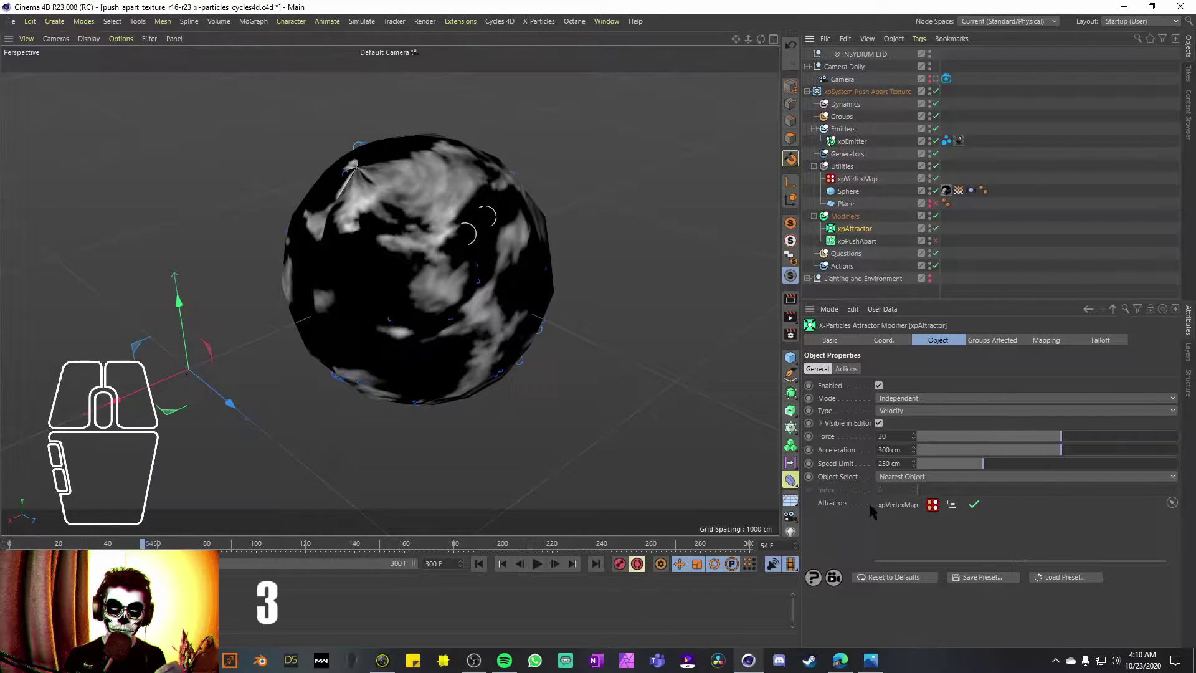
{"action": "left_click", "coordinate": [871, 180]}
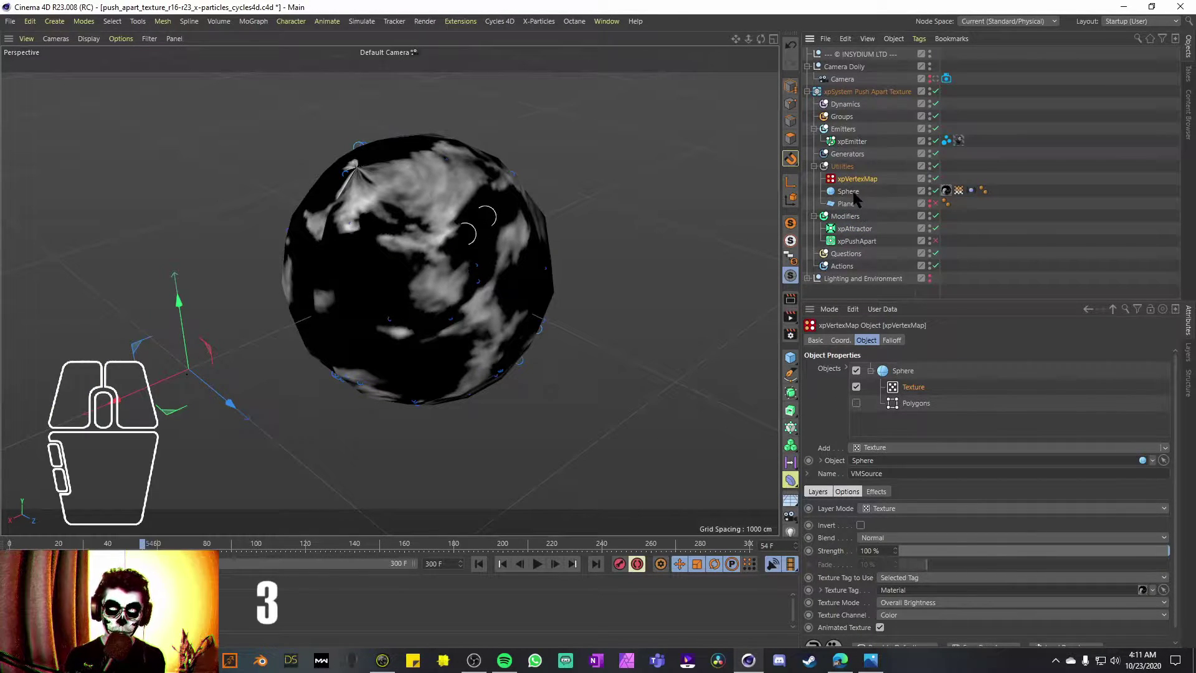
{"action": "scroll", "coordinate": [833, 619], "scroll_direction": "down", "scroll_amount": 1}
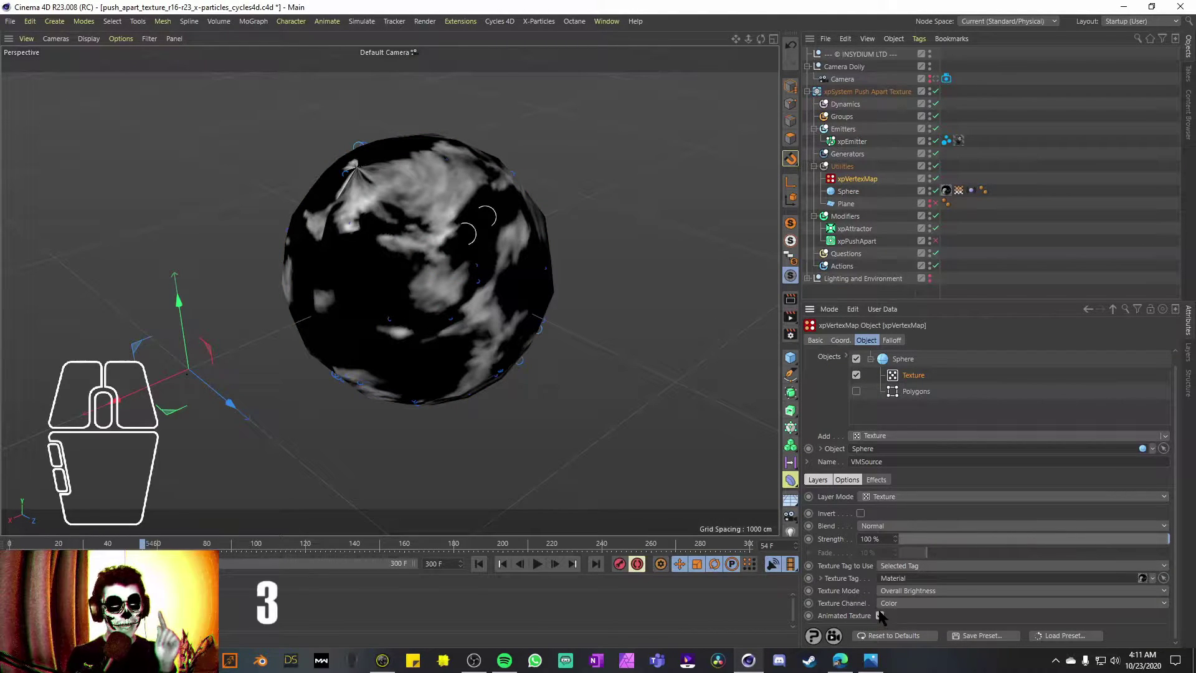
Disable Stick Particle to Source Object on the xpEmitter and play the simulation with the attractor
{"action": "left_click", "coordinate": [853, 142]}
{"action": "left_click", "coordinate": [537, 564]}
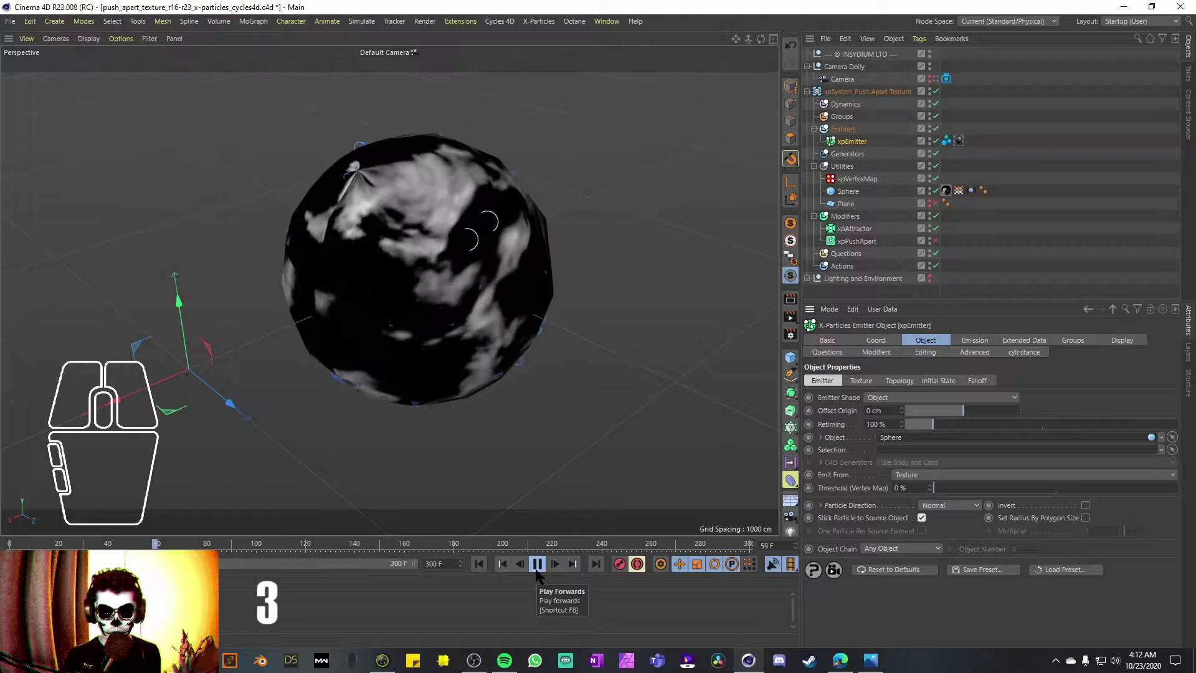
{"action": "left_click", "coordinate": [921, 518]}
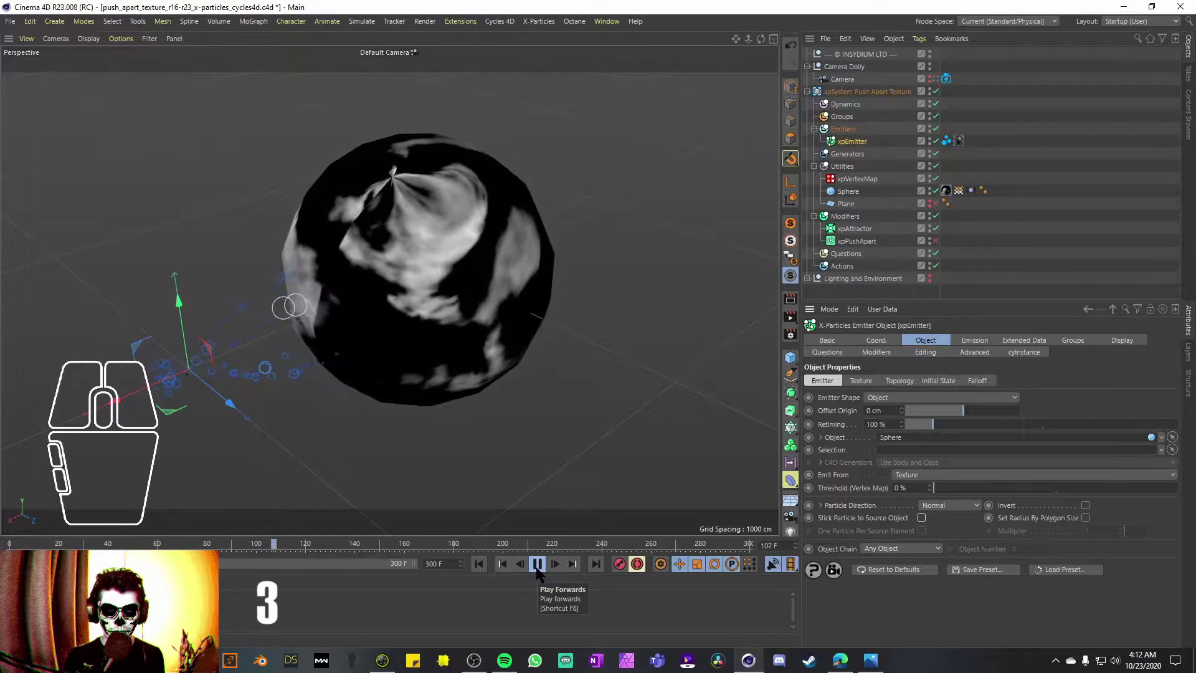
{"action": "left_click", "coordinate": [537, 565]}
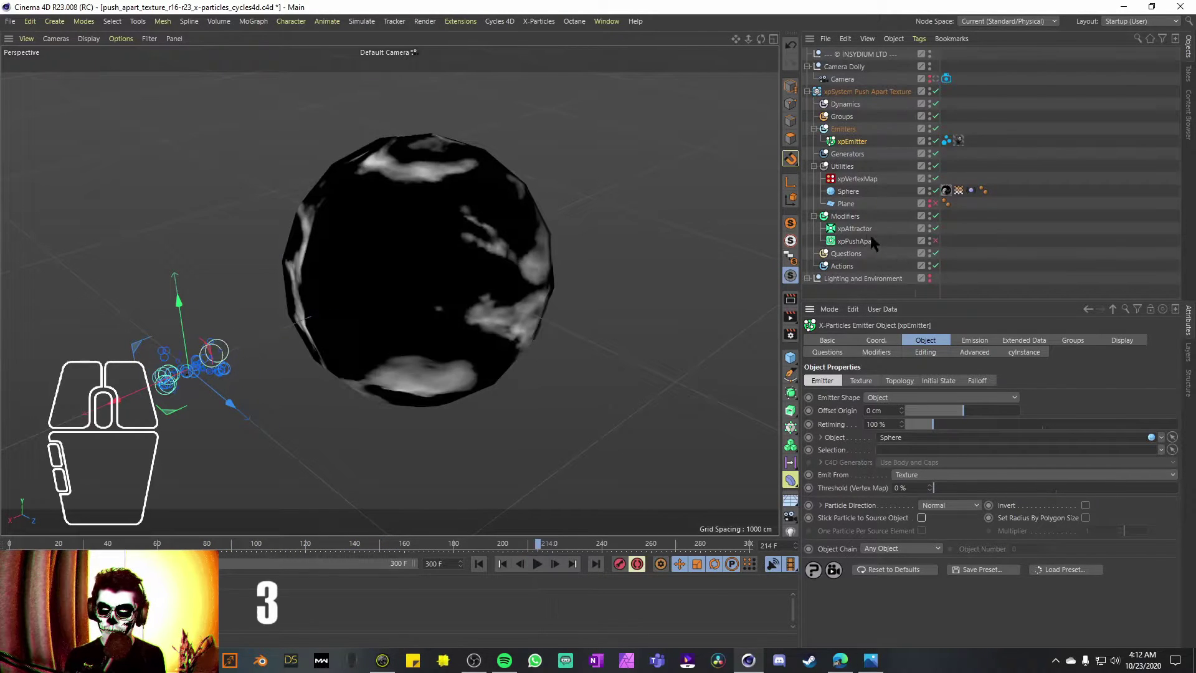
Examine how the xpAttractor, the xpVertexMap and the Sphere's Vertex Map and Material tags are linked, including the Texture Tag properties
{"action": "left_click", "coordinate": [858, 230]}
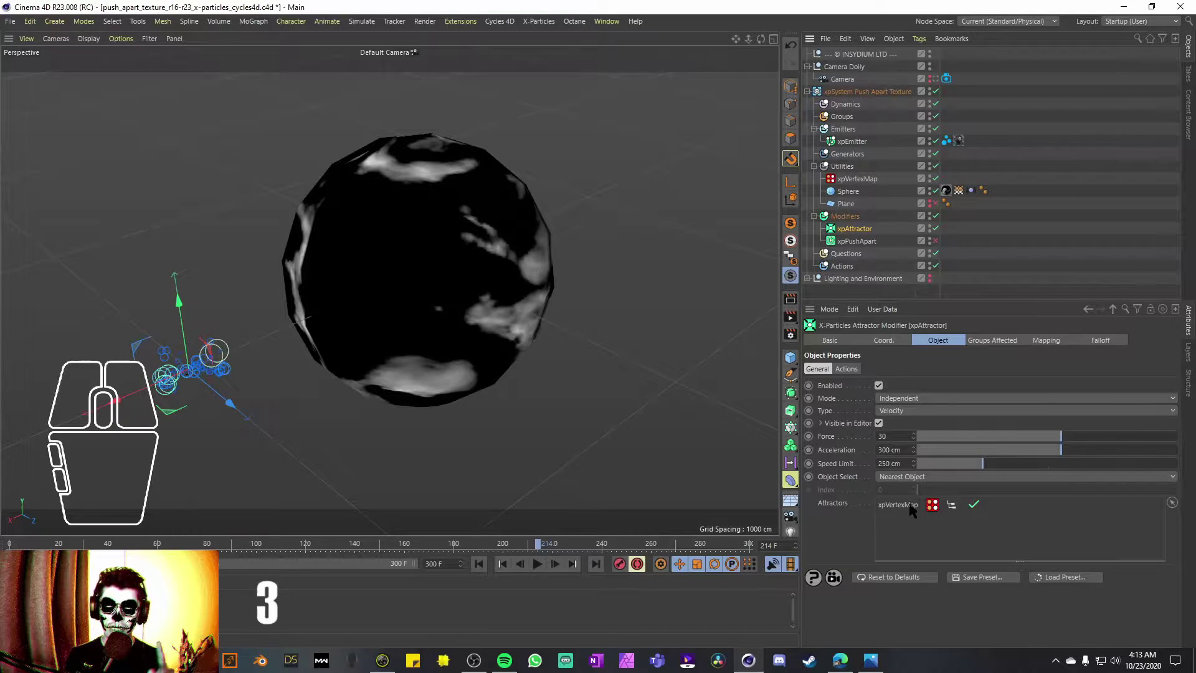
{"action": "left_click", "coordinate": [869, 178]}
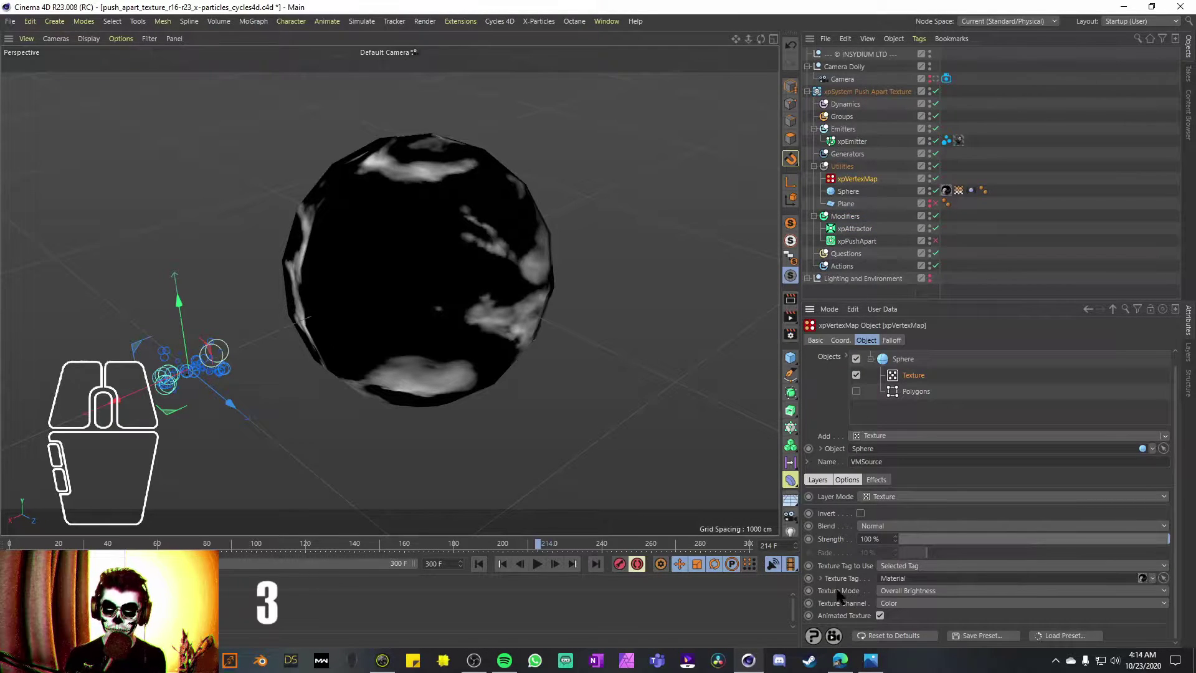
{"action": "left_click", "coordinate": [957, 193]}
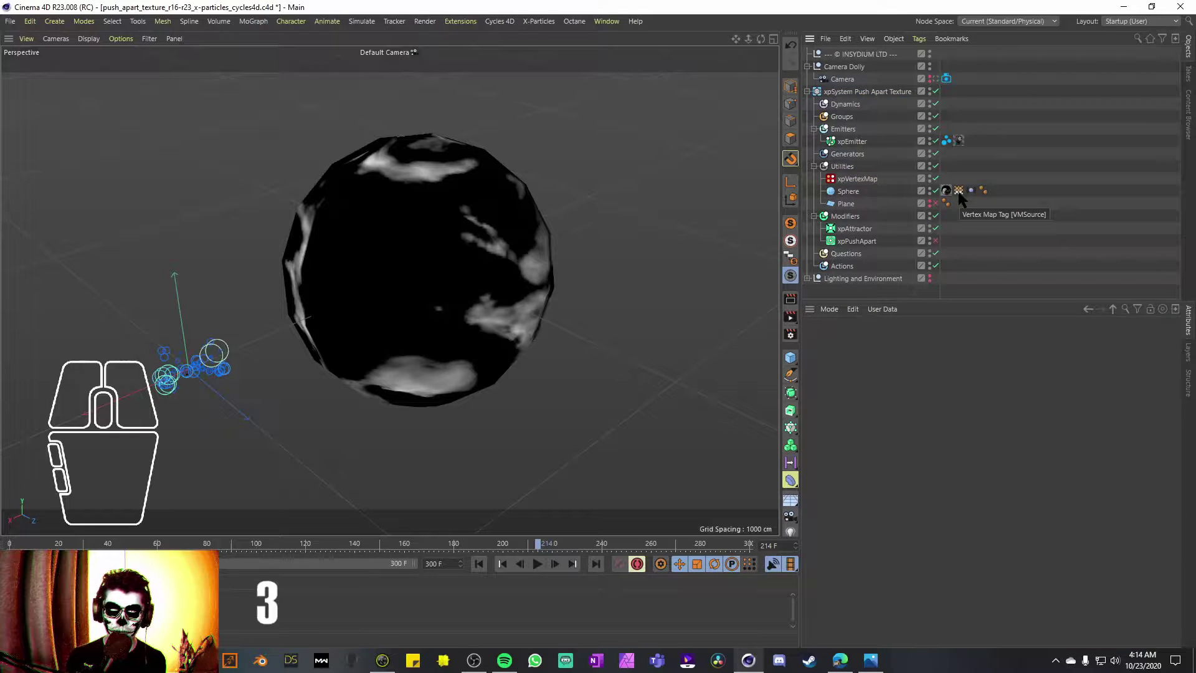
{"action": "left_click", "coordinate": [959, 190]}
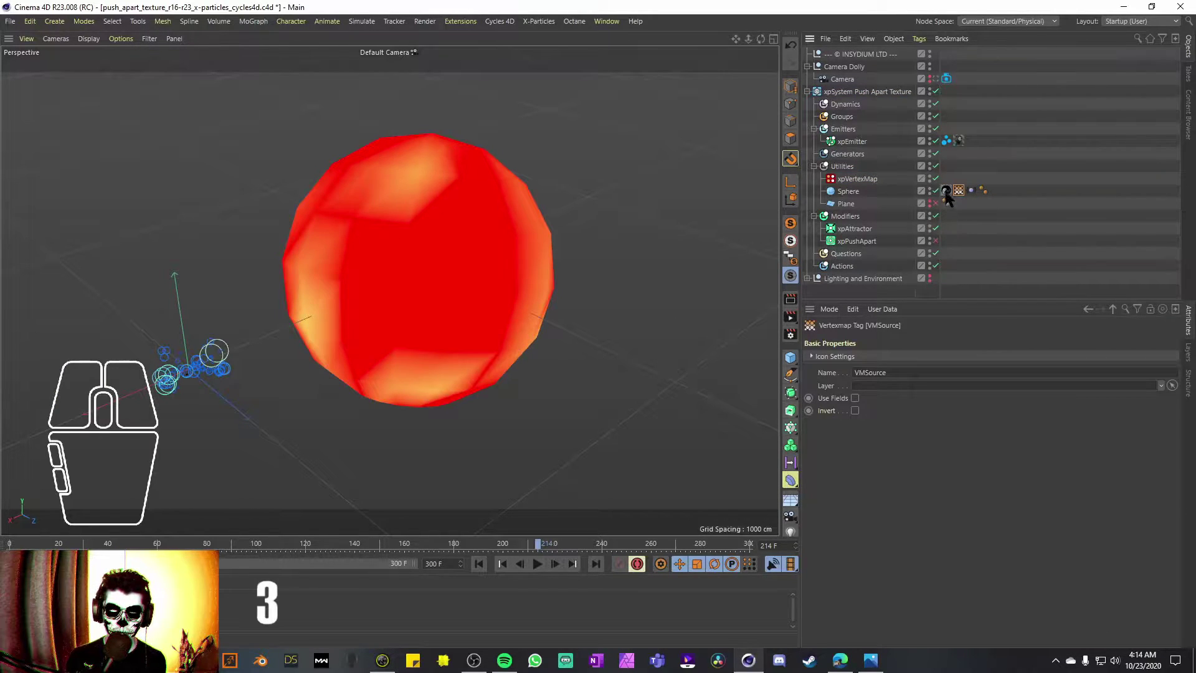
{"action": "left_click", "coordinate": [946, 191]}
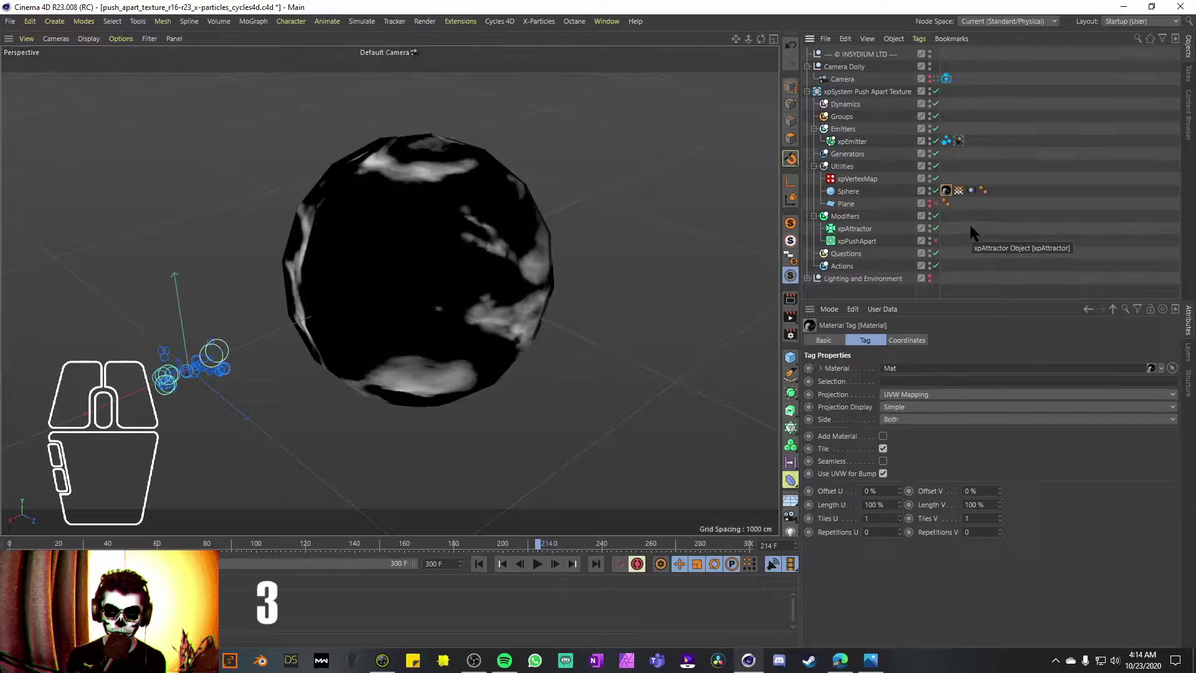
{"action": "left_click", "coordinate": [857, 179]}
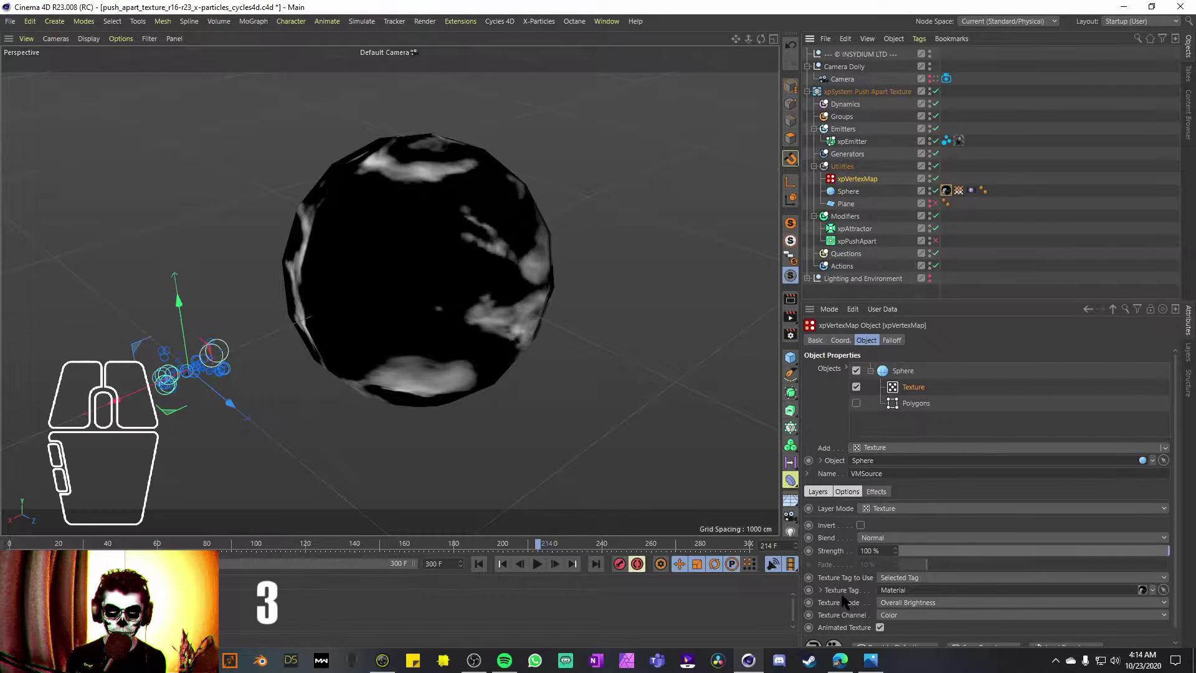
{"action": "left_click", "coordinate": [821, 589]}
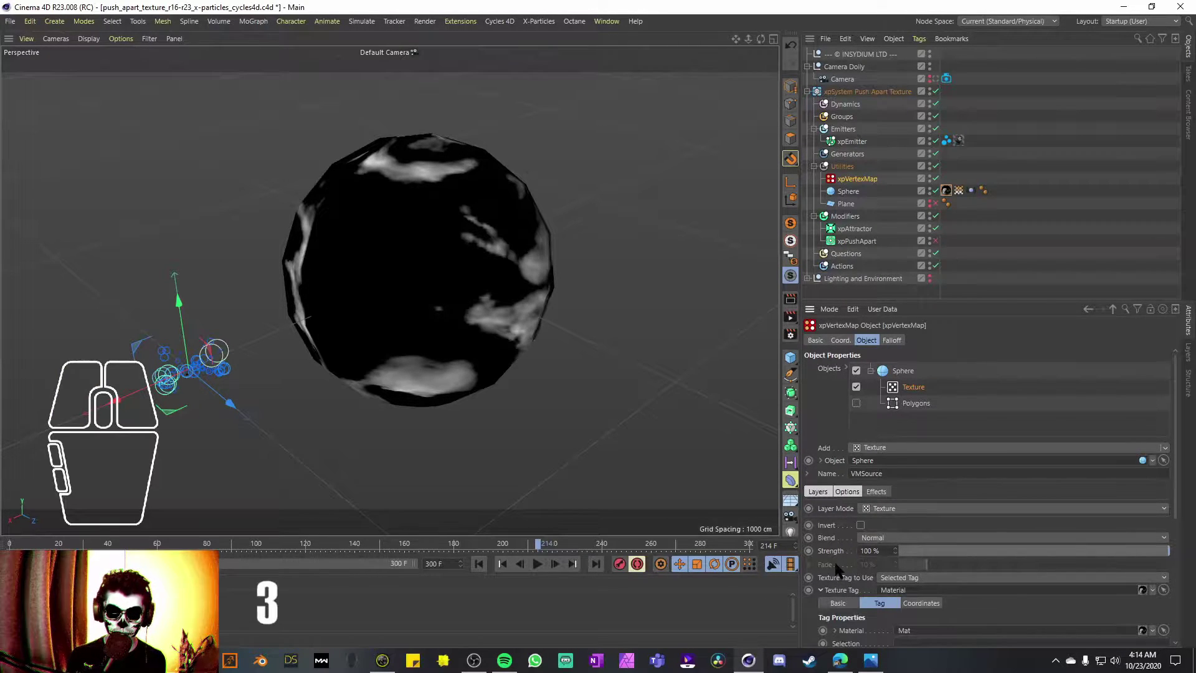
{"action": "scroll", "coordinate": [835, 565], "scroll_direction": "down", "scroll_amount": 4}
{"action": "left_click", "coordinate": [821, 441]}
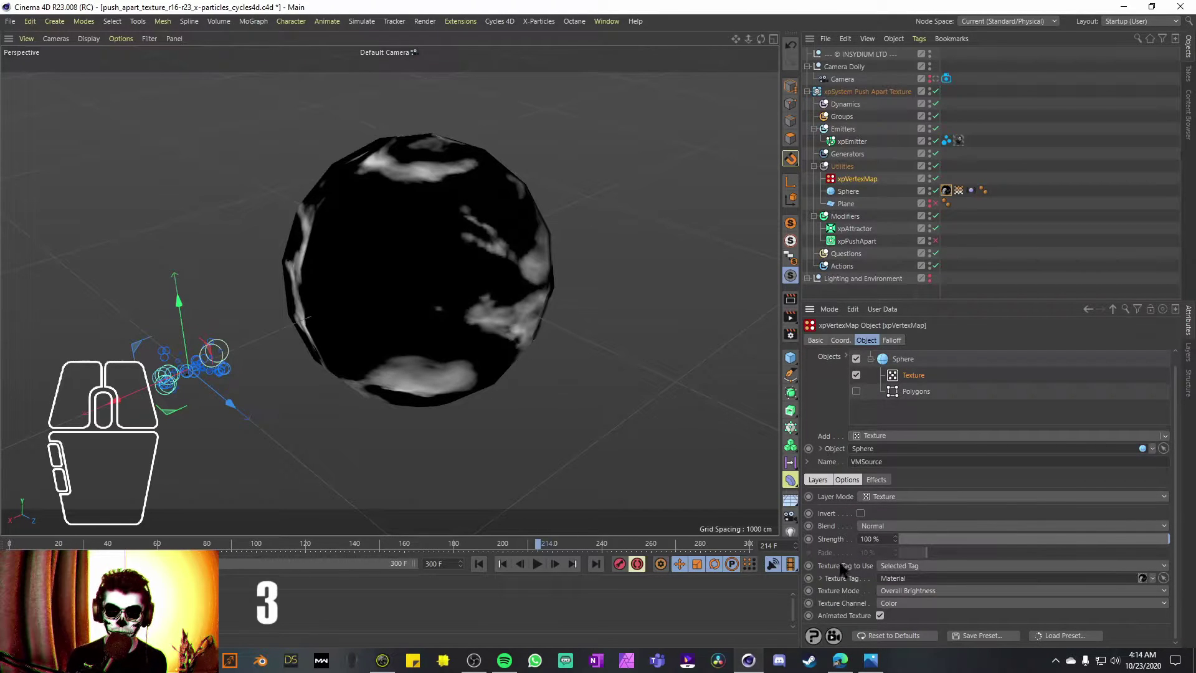
{"action": "scroll", "coordinate": [845, 575], "scroll_direction": "up", "scroll_amount": 4}
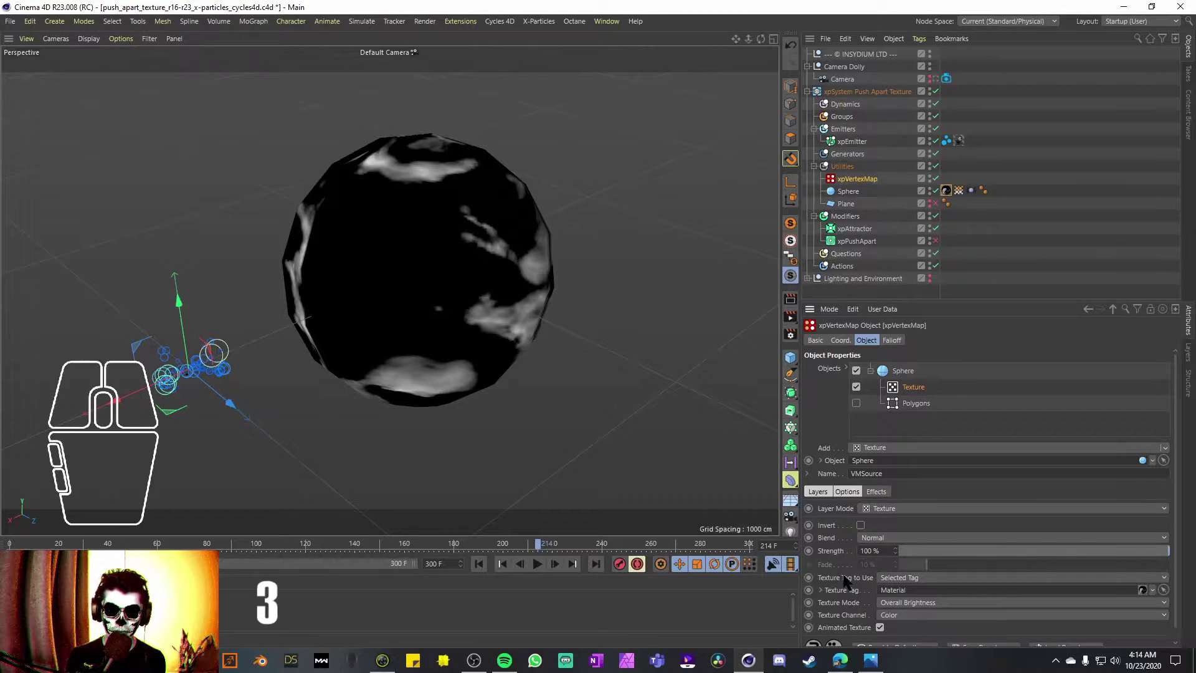
Move the xpAttractor from the scene origin to the Sphere's center while playing the simulation
{"action": "key", "text": "F8"}
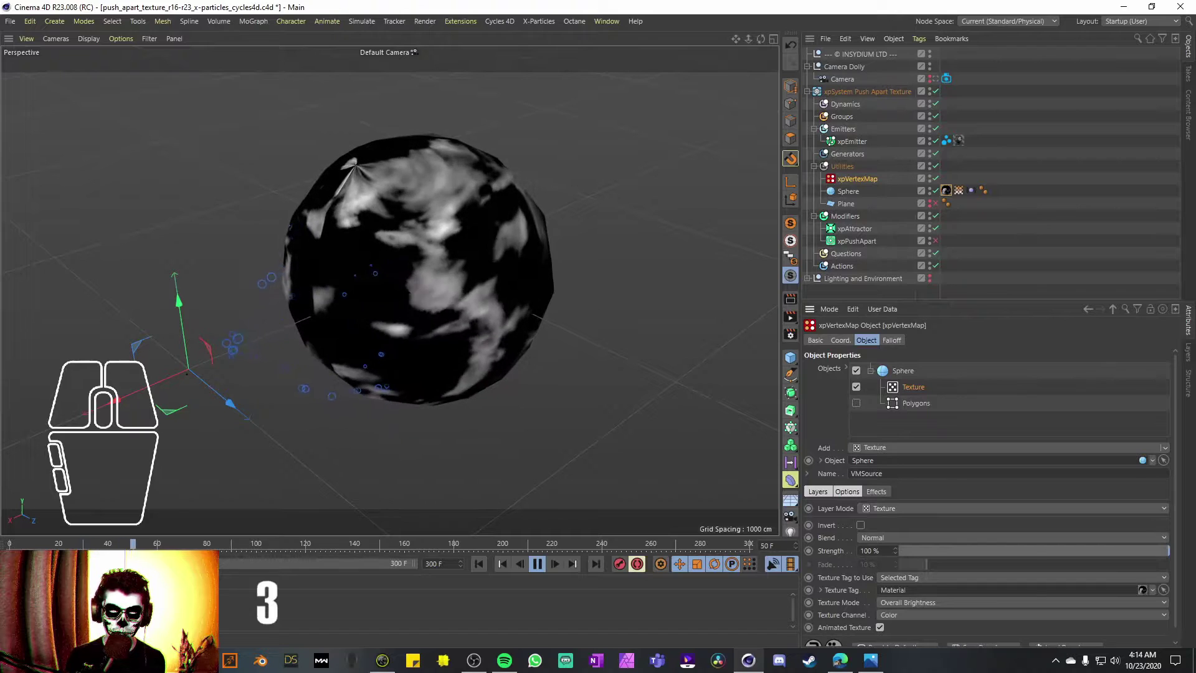
{"action": "left_click", "coordinate": [174, 373]}
{"action": "left_click_drag", "start_coordinate": [173, 373], "coordinate": [349, 323]}
{"action": "left_click", "coordinate": [537, 564]}
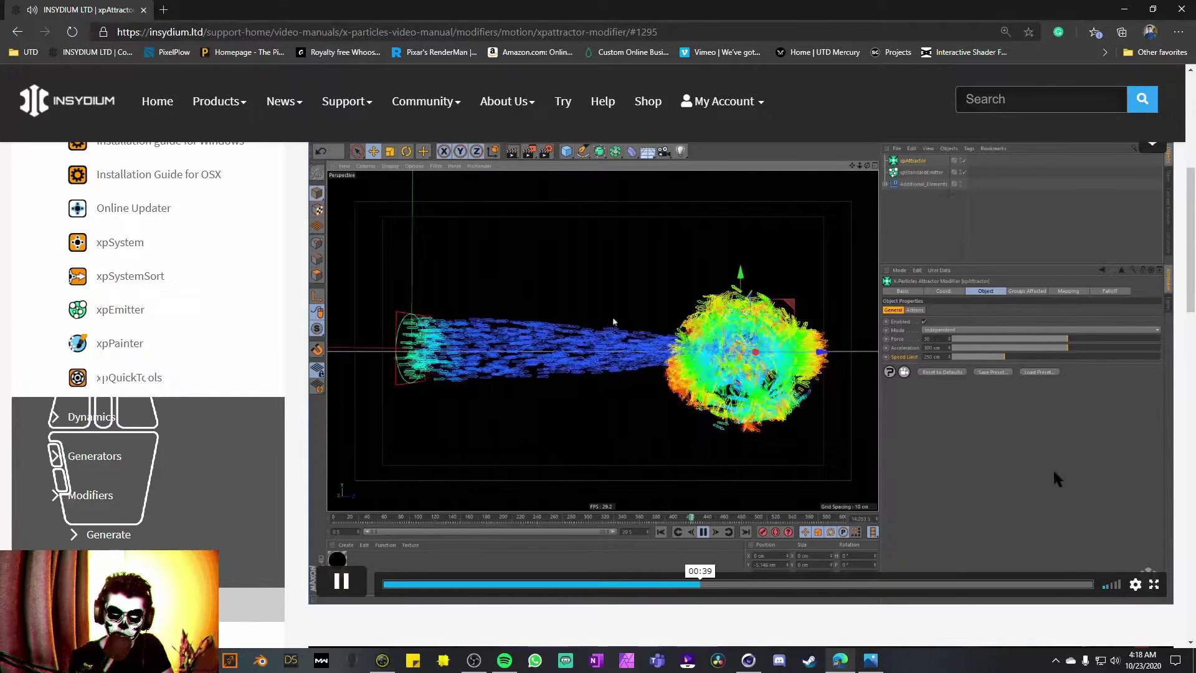
Switch back to Cinema 4D, open the help for the xpAttractor's Attractors parameter and read how objects are added to the list
{"action": "left_click", "coordinate": [748, 659]}
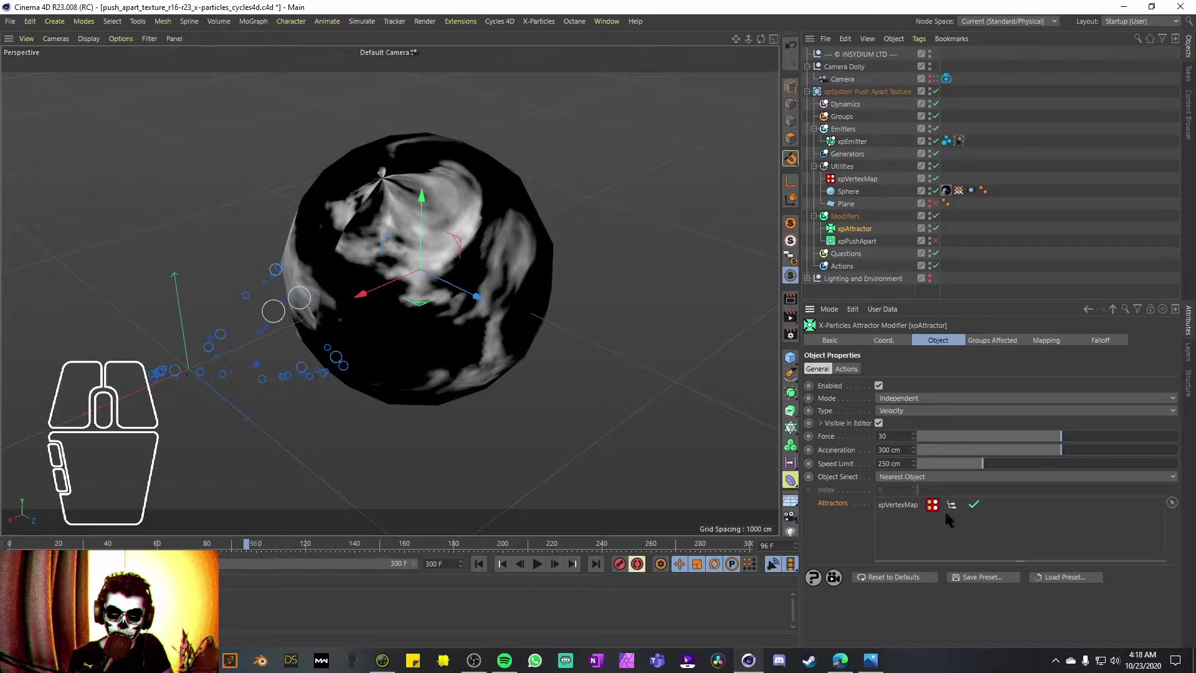
{"action": "key", "text": "ctrl+F1"}
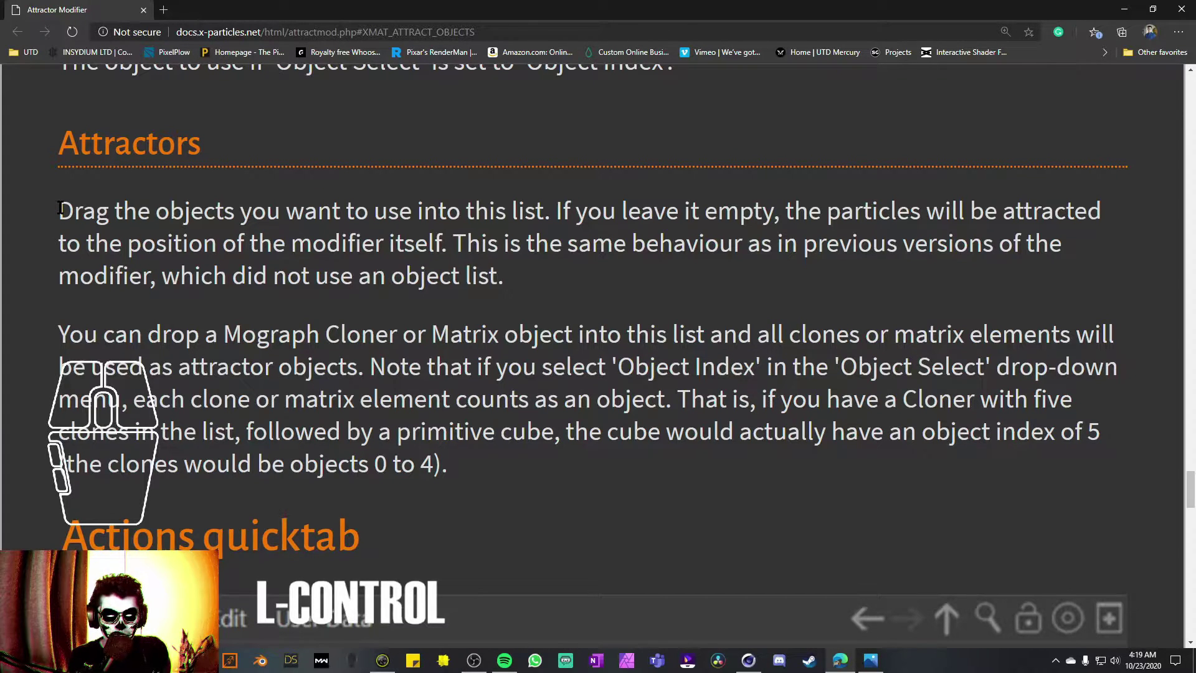
{"action": "left_click_drag", "start_coordinate": [60, 208], "coordinate": [546, 200]}
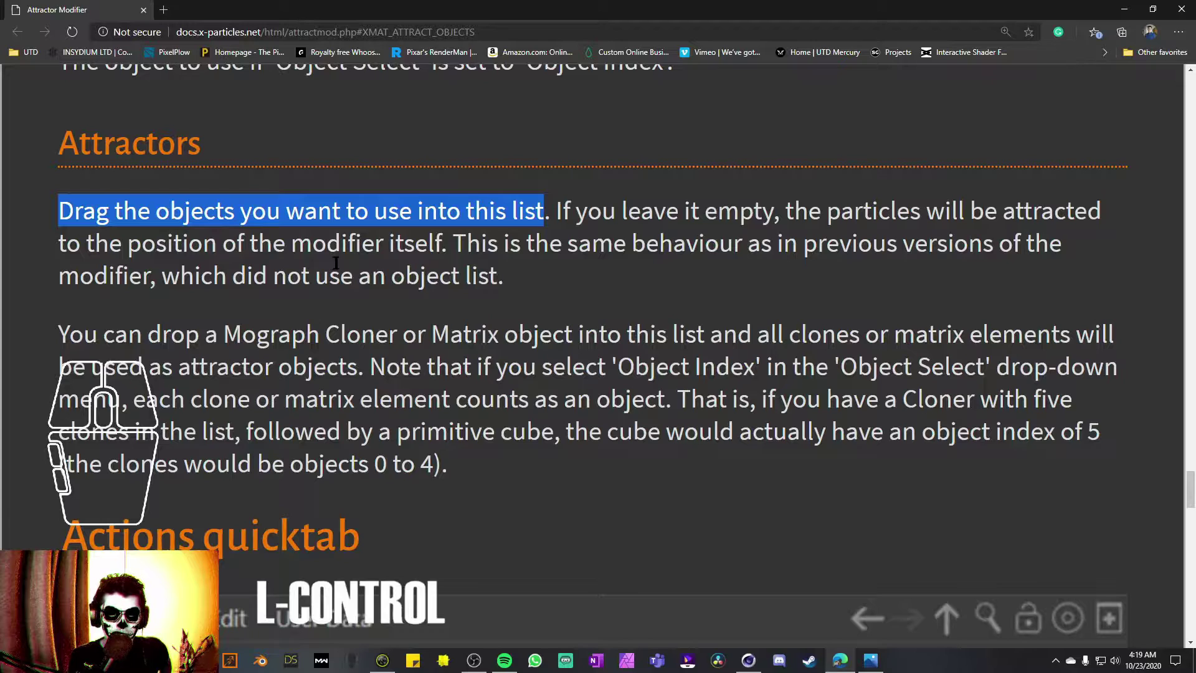
Read how MoGraph Cloner or Matrix objects serve as attractors, and return to Cinema 4D to review the xpVertexMap's properties
{"action": "scroll", "coordinate": [598, 255], "scroll_direction": "down", "scroll_amount": 1}
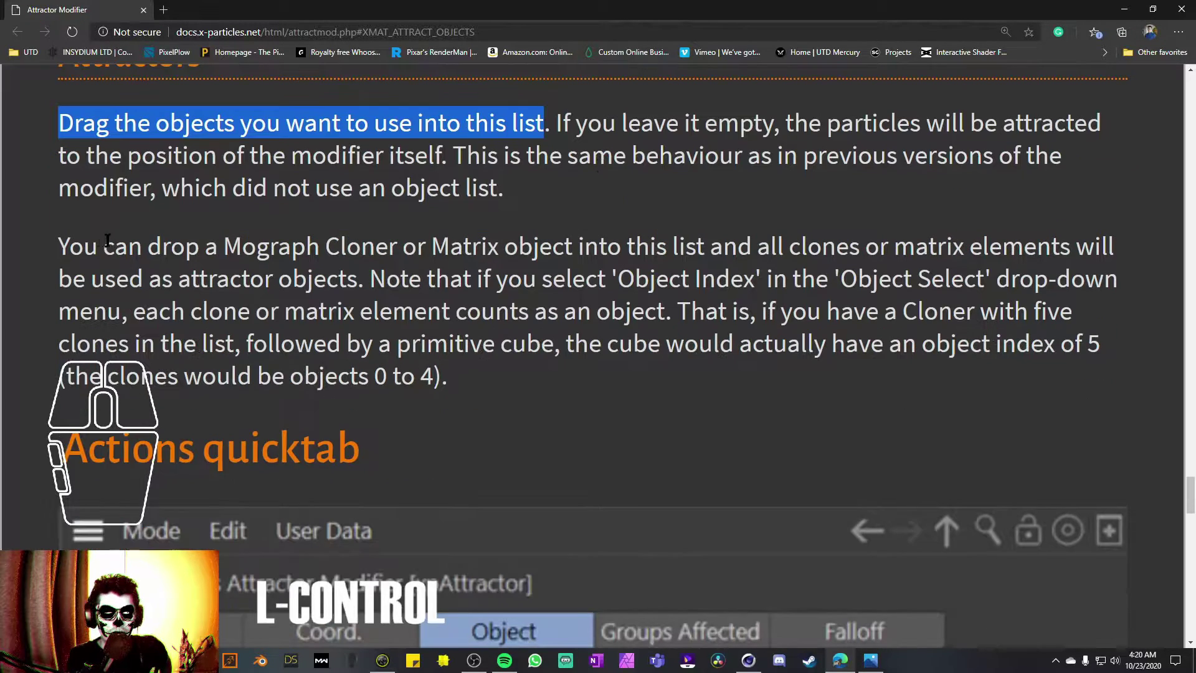
{"action": "left_click_drag", "start_coordinate": [223, 246], "coordinate": [574, 244]}
{"action": "left_click_drag", "start_coordinate": [789, 247], "coordinate": [364, 276]}
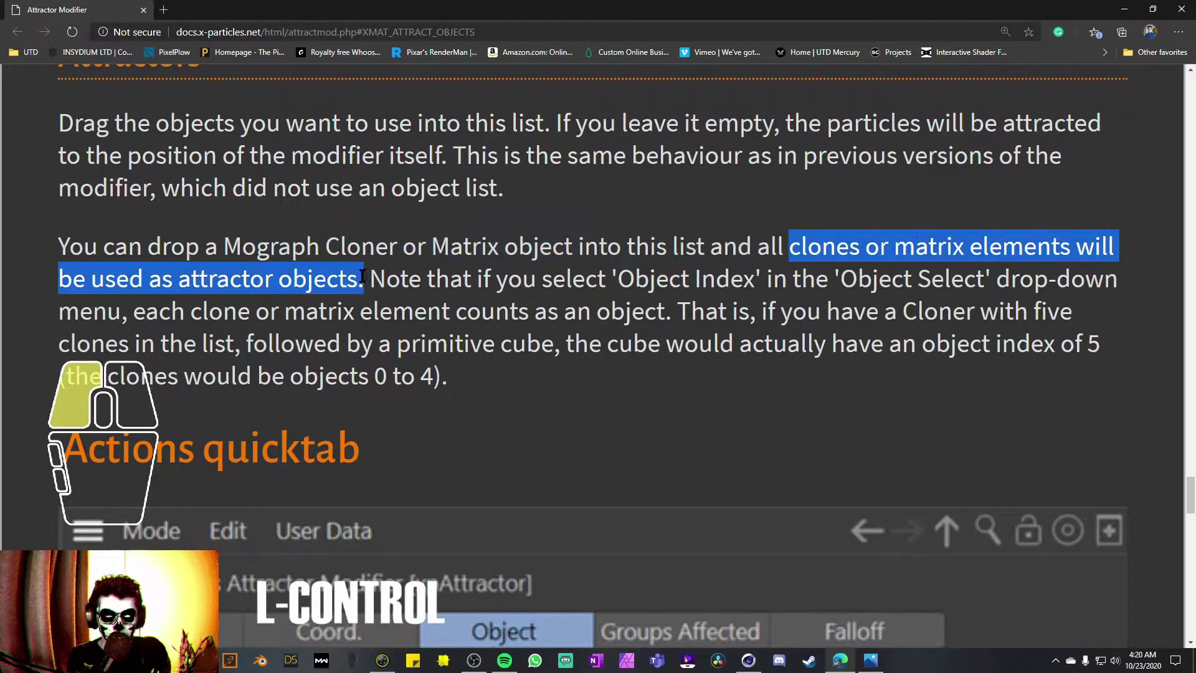
{"action": "left_click_drag", "start_coordinate": [362, 276], "coordinate": [362, 276]}
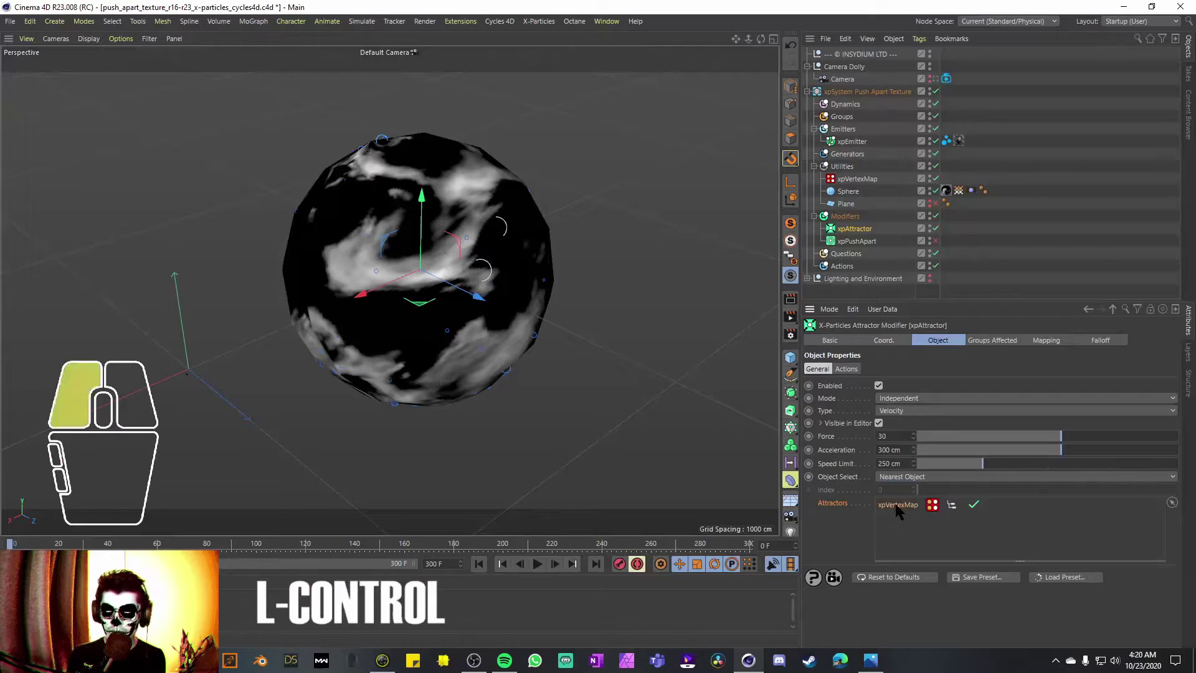
{"action": "left_click", "coordinate": [864, 181]}
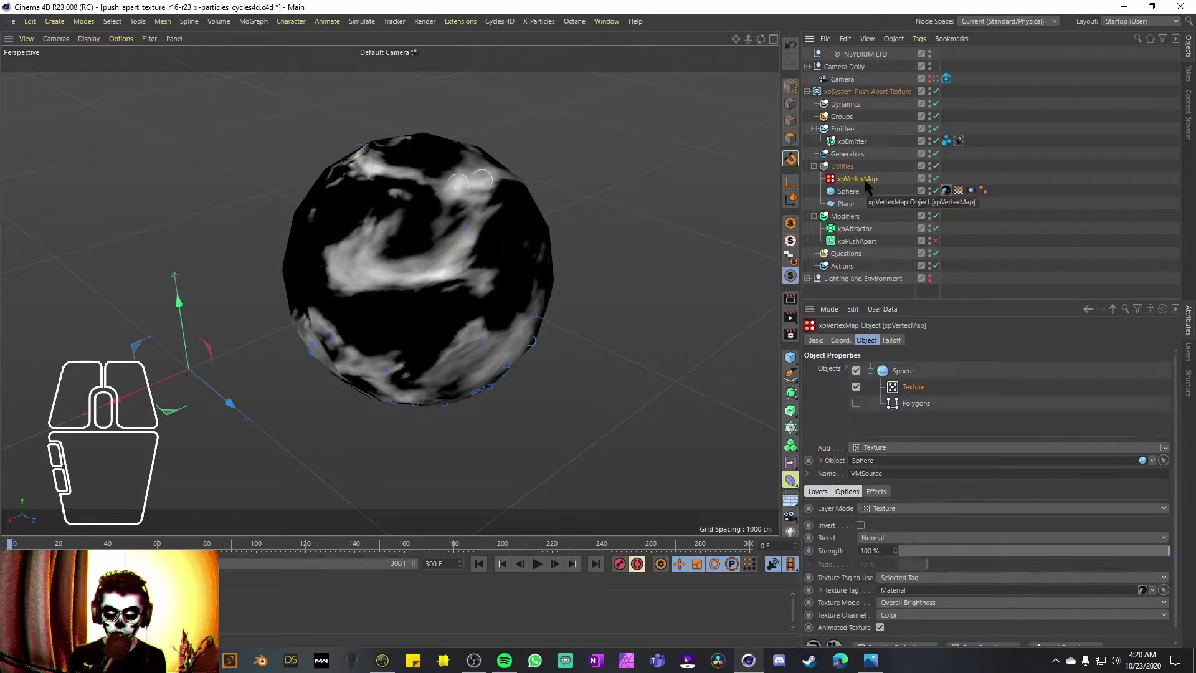
Stop the simulation and examine the Cloner in the xpAttractor's Attractors list, its Object properties and its linked Shader effector's Noise shading
{"action": "key", "text": "Return"}
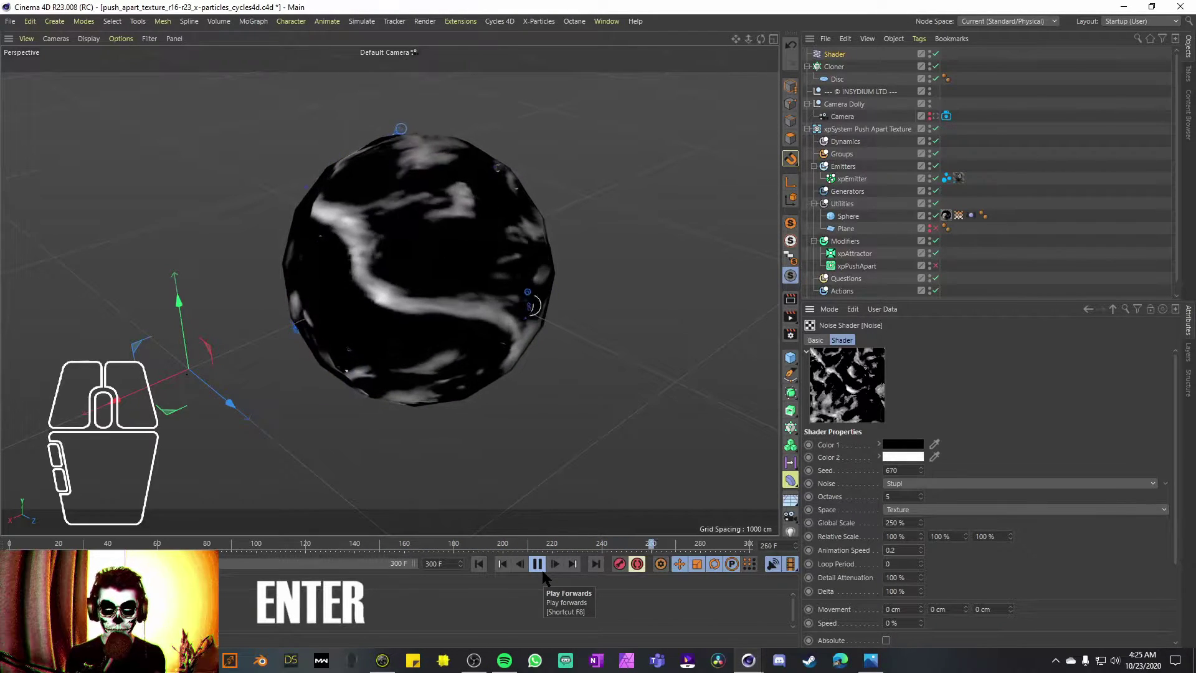
{"action": "left_click", "coordinate": [537, 564]}
{"action": "left_click", "coordinate": [854, 254]}
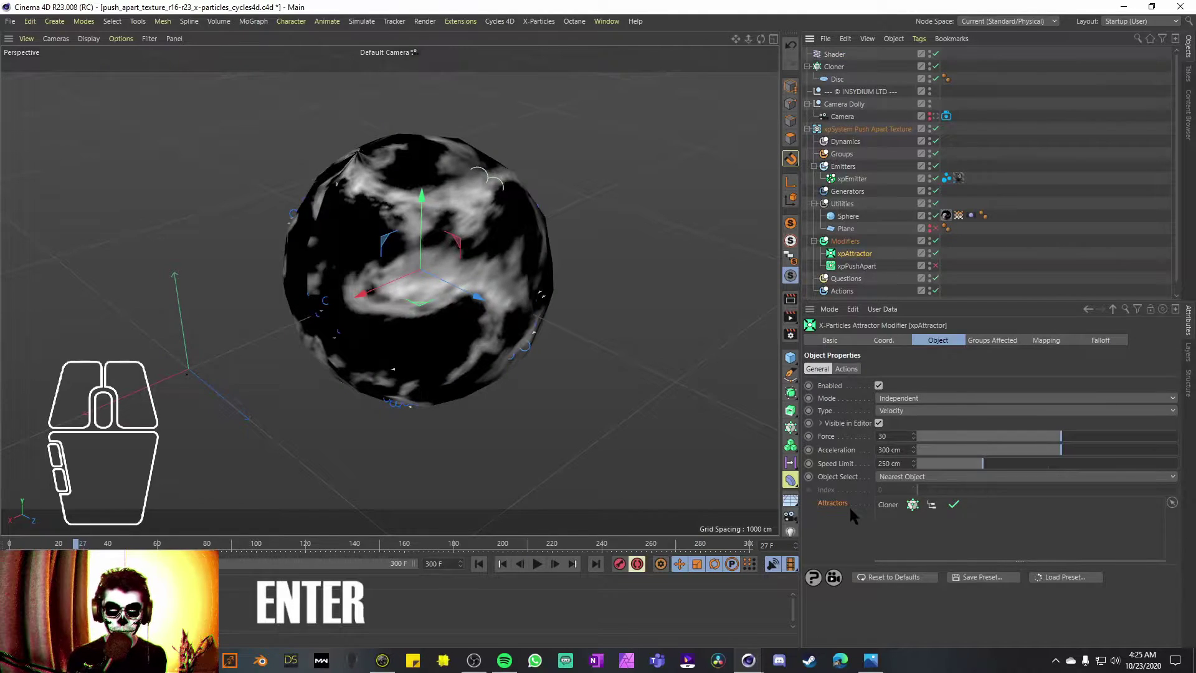
{"action": "double_click", "coordinate": [888, 505]}
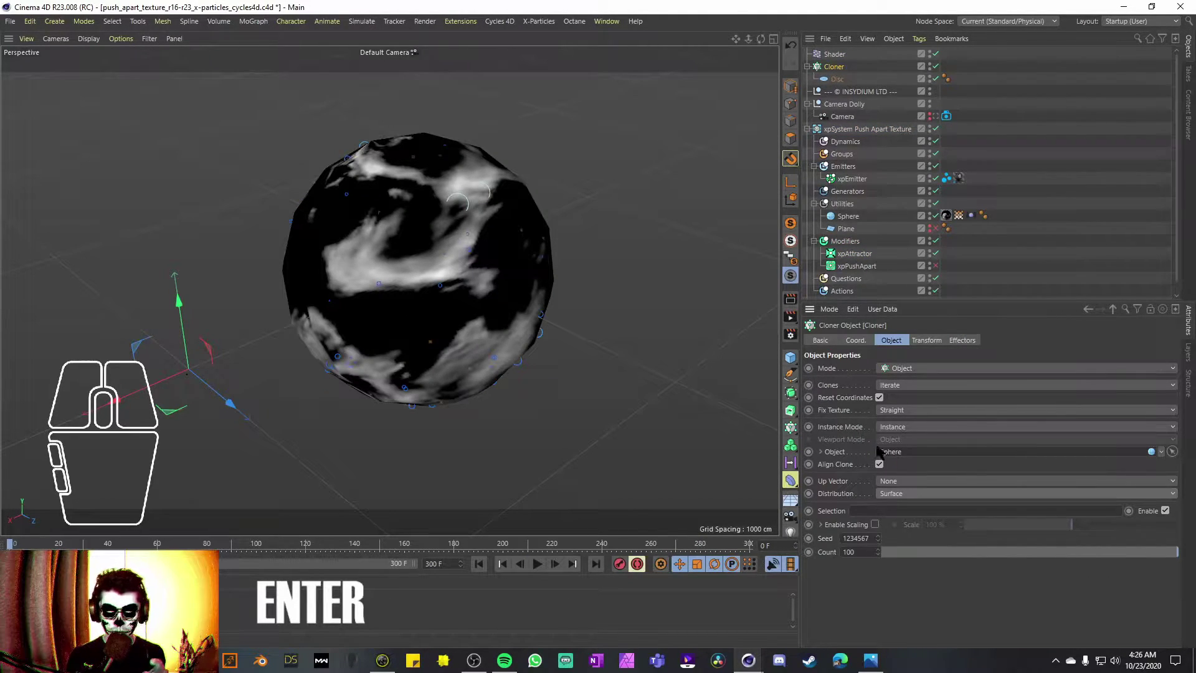
{"action": "left_click", "coordinate": [962, 340]}
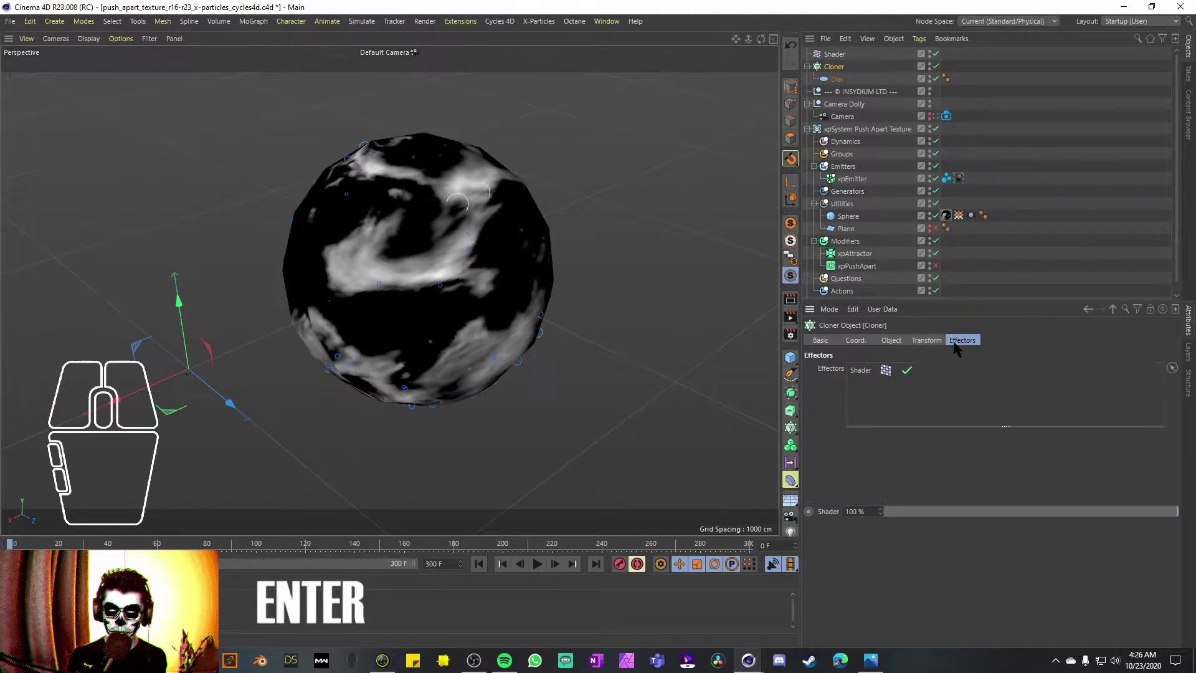
{"action": "double_click", "coordinate": [870, 364]}
{"action": "left_click", "coordinate": [872, 602]}
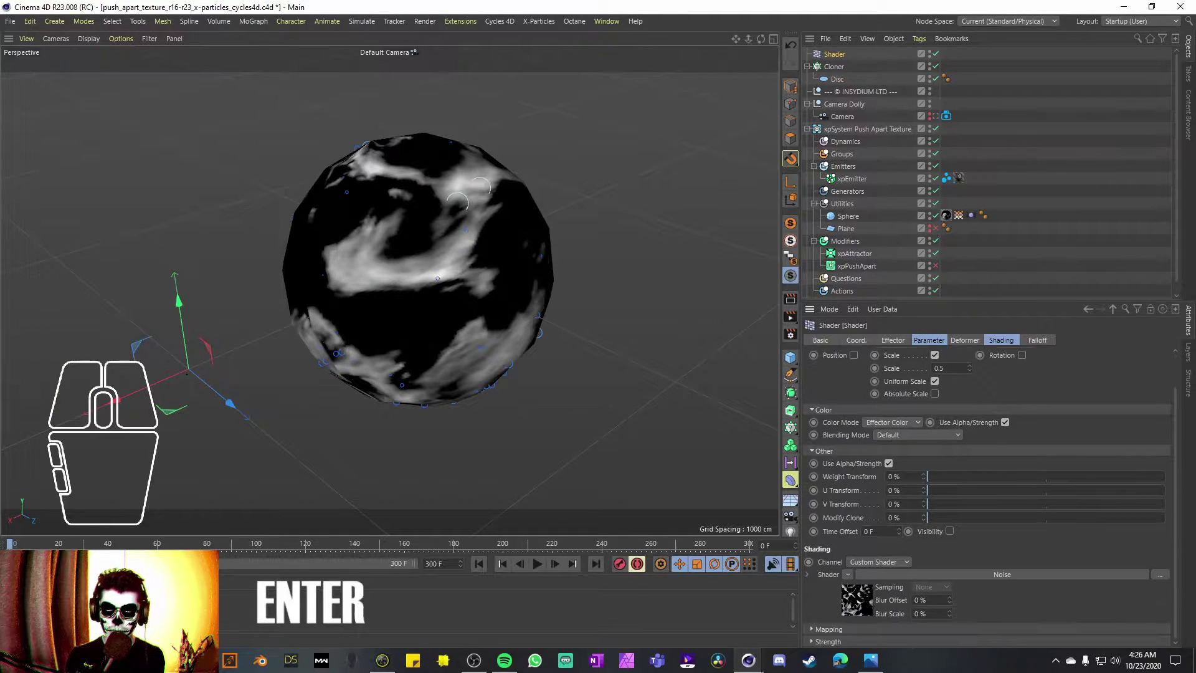
Examine the particles around the textured sphere from several angles while the simulation plays
{"action": "key", "text": "3"}
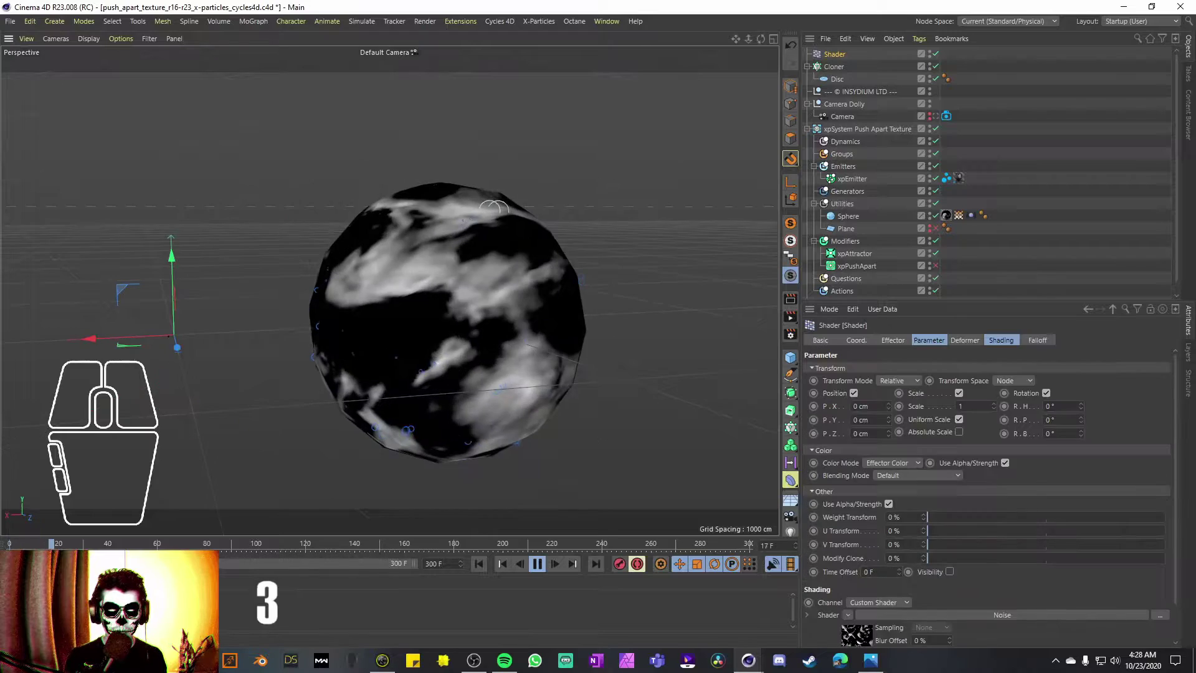
{"action": "left_click", "coordinate": [434, 410]}
{"action": "left_click_drag", "start_coordinate": [435, 409], "coordinate": [352, 445]}
{"action": "left_click_drag", "start_coordinate": [352, 380], "coordinate": [339, 386]}
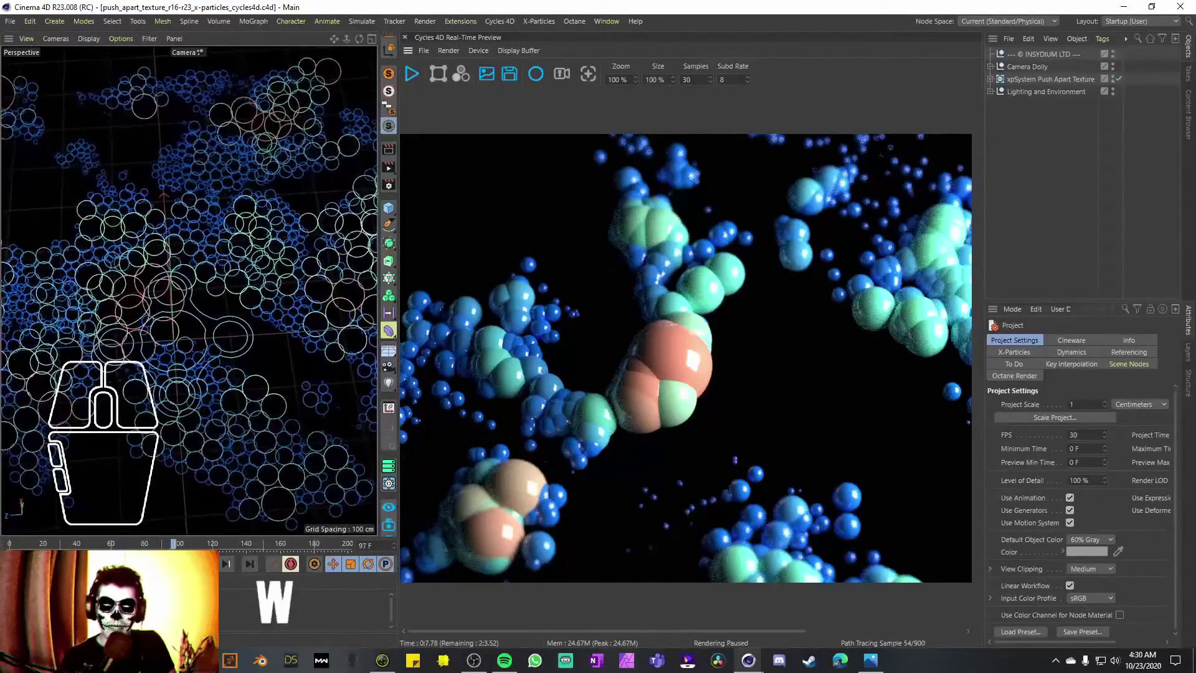
Widen the Object and Attribute managers beside the Cycles 4D Real-Time Preview
{"action": "left_click_drag", "start_coordinate": [983, 224], "coordinate": [971, 225]}
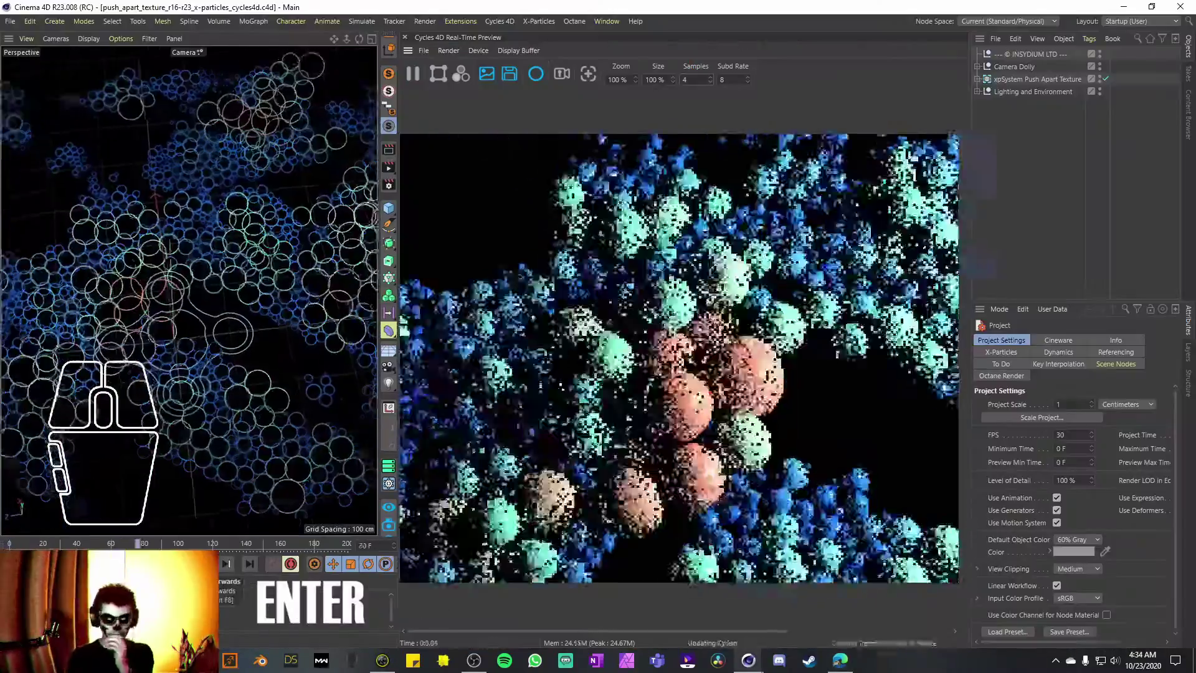
{"action": "key", "text": "KP_0"}
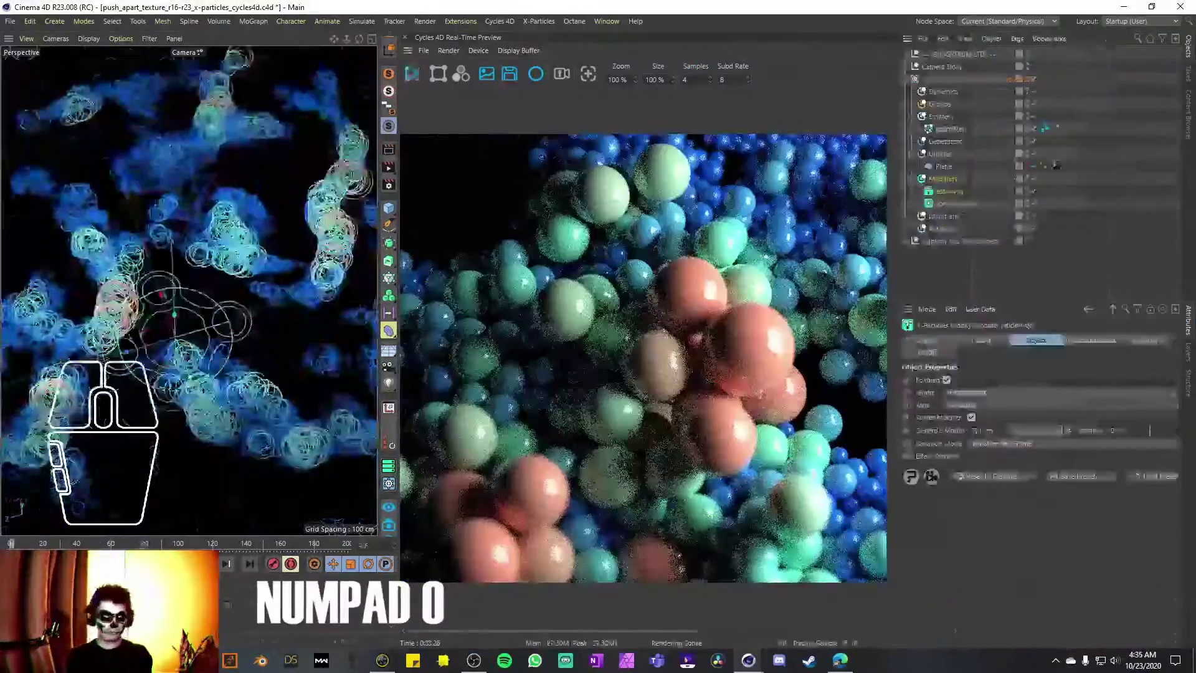
{"action": "key", "text": "Return"}
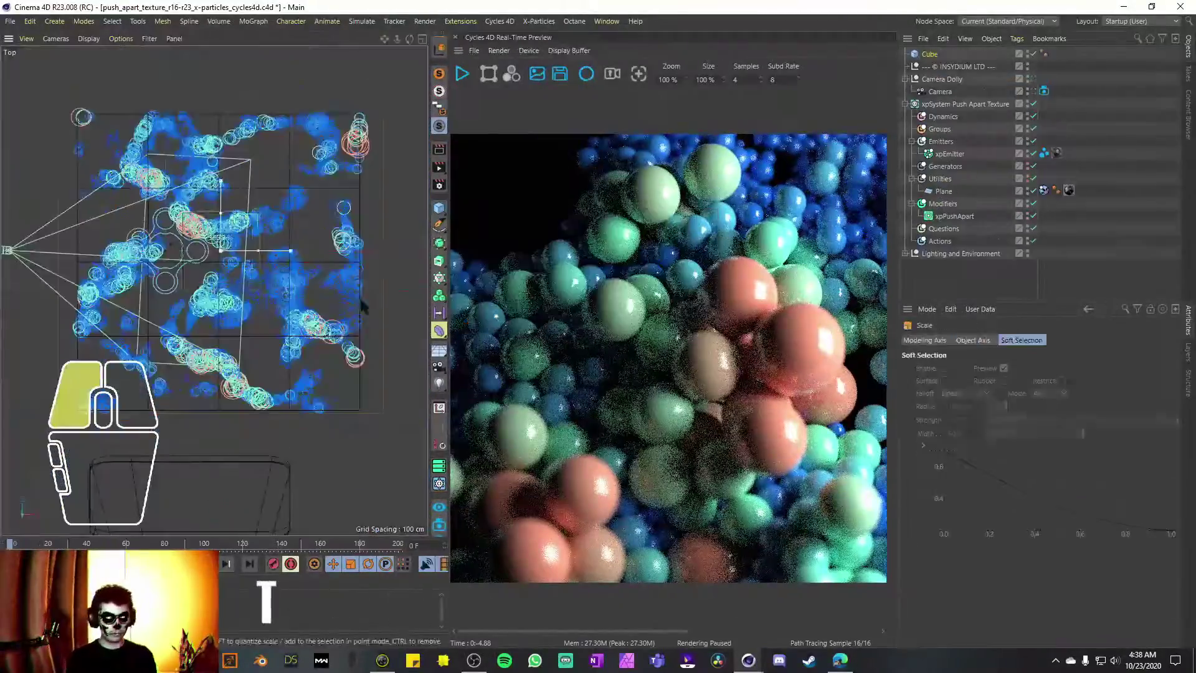
{"action": "mouse_move", "coordinate": [212, 287]}
{"action": "left_mouse_down", "text": "alt"}
{"action": "mouse_move", "coordinate": [249, 274]}
{"action": "mouse_move", "coordinate": [206, 268]}
{"action": "left_mouse_up", "text": "alt"}
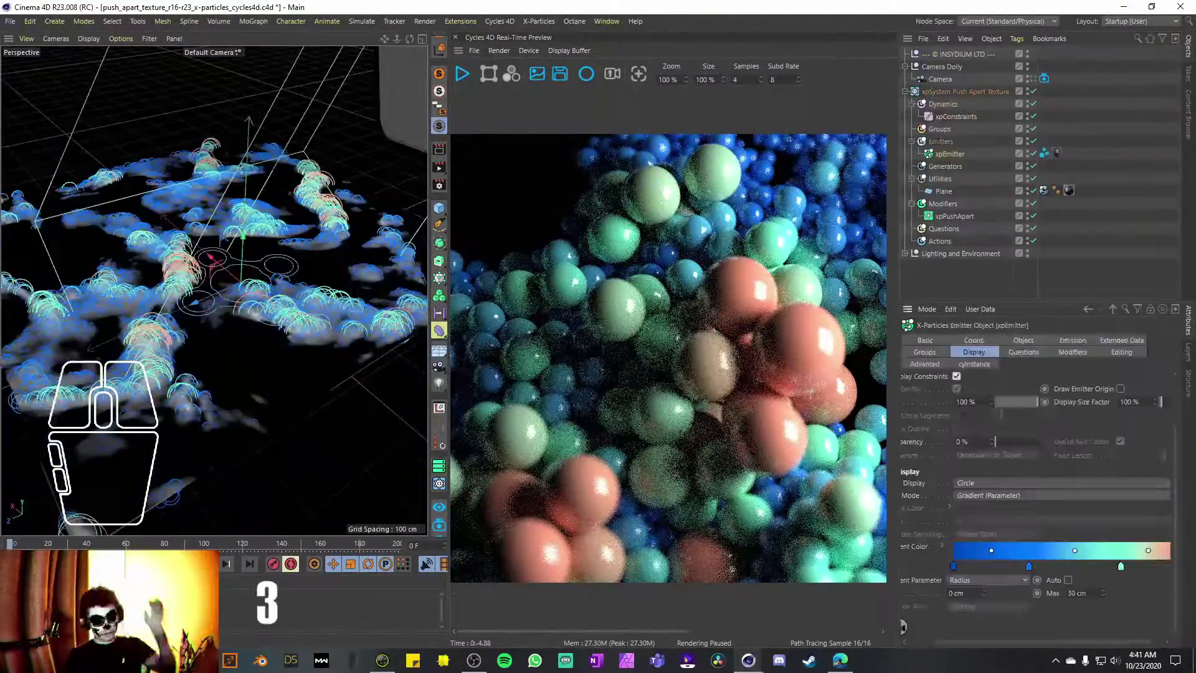
{"action": "key", "text": "Return"}
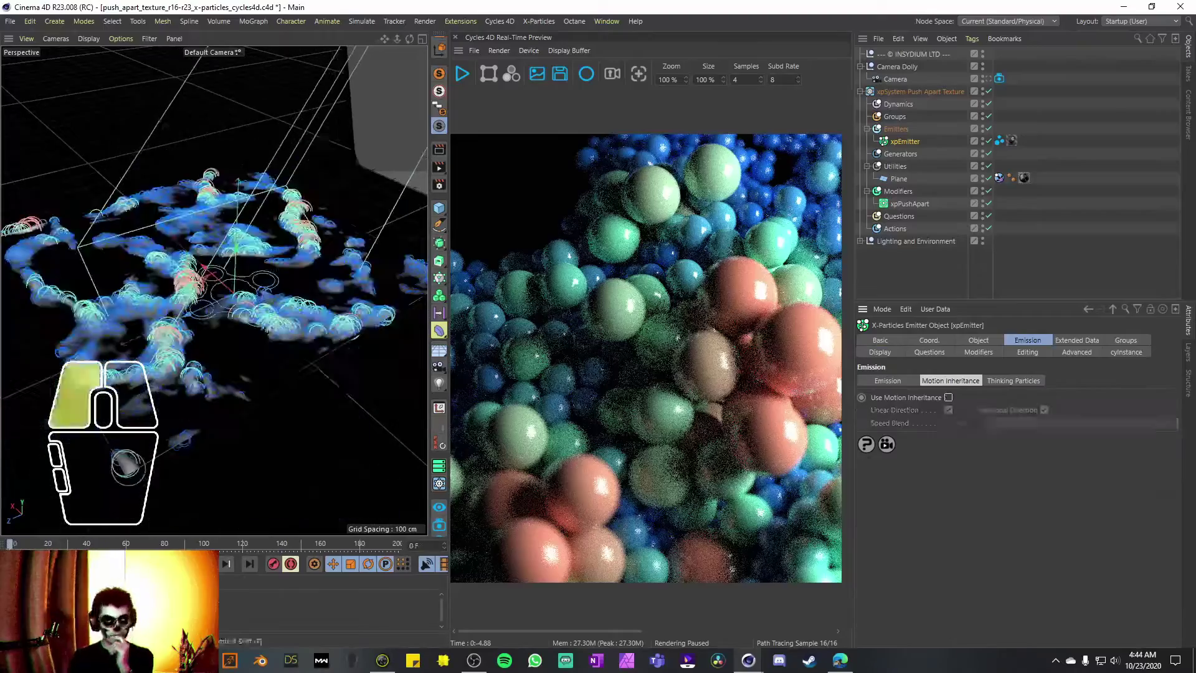